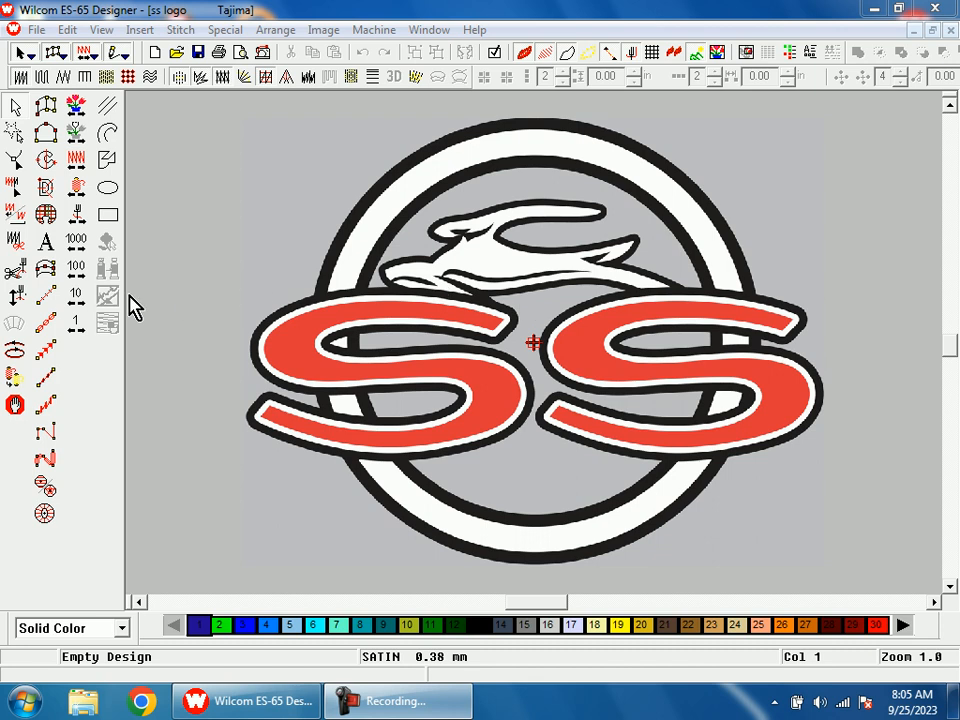
Step: Start a satin column on the white border of the left S, placing its first point on the slanted edge of the upper-right tip
left_click(47, 268)
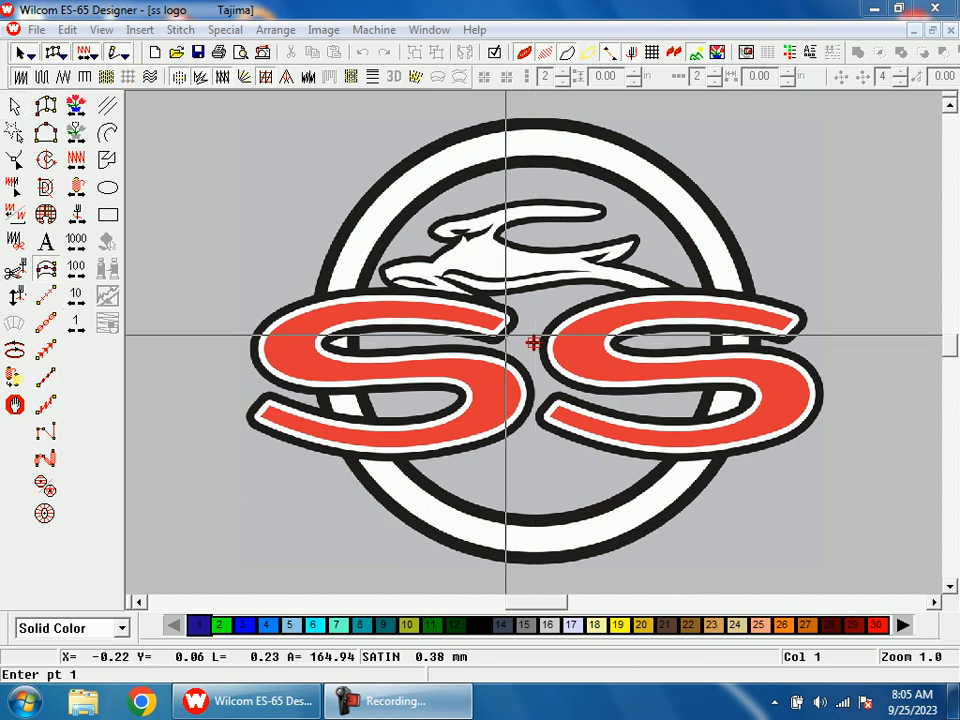
left_click(465, 362)
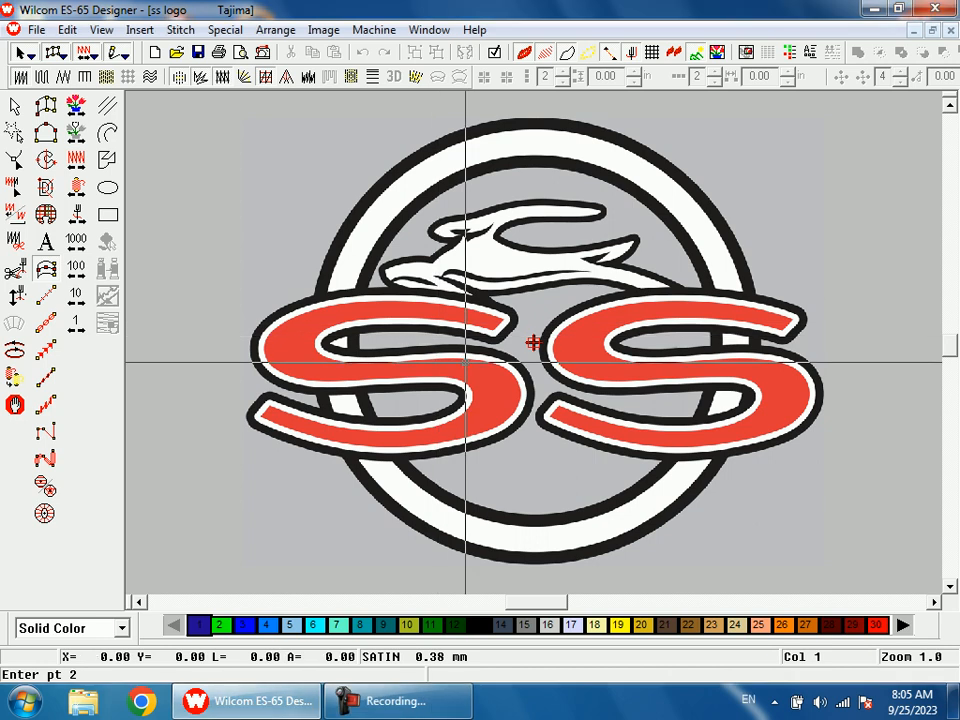
left_click(465, 362)
key("b")
left_click_drag(440, 267, 515, 388)
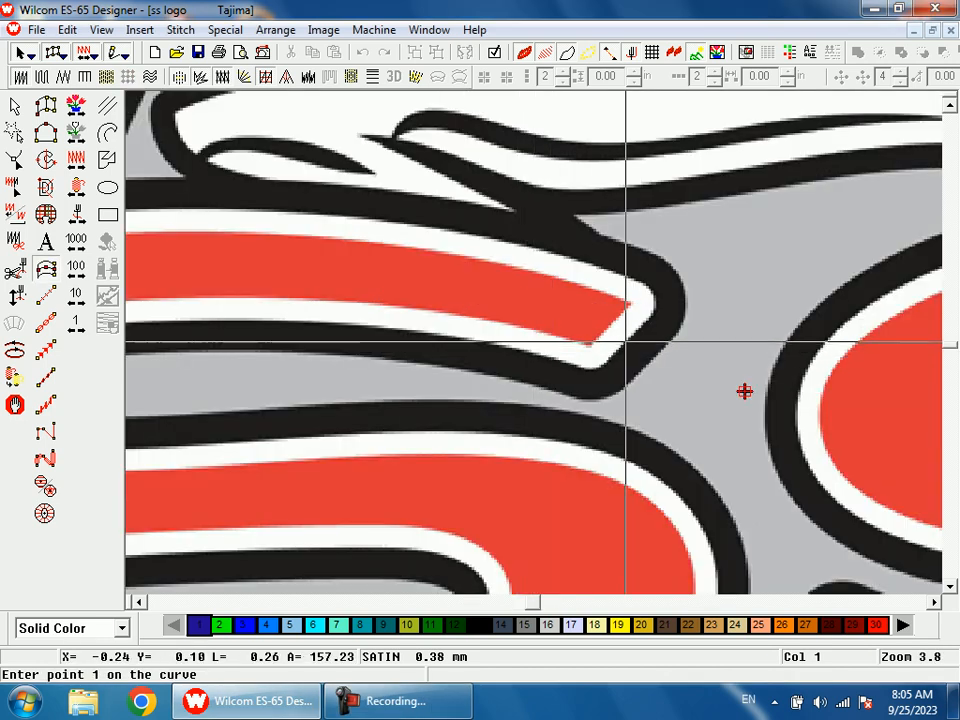
left_click(626, 342)
key("shift+z")
key("b")
left_click_drag(564, 281, 602, 381)
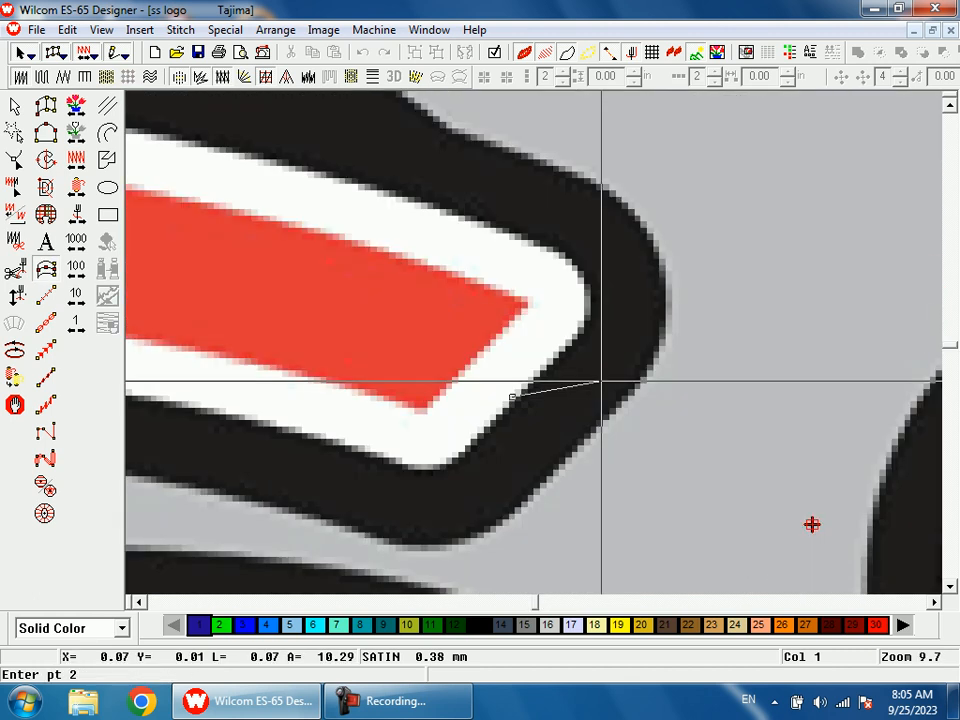
key("BackSpace")
left_click(519, 397)
Step: Trace the outer edge of the white border around the left S's upper-right tip and onto its top edge
left_click(580, 328)
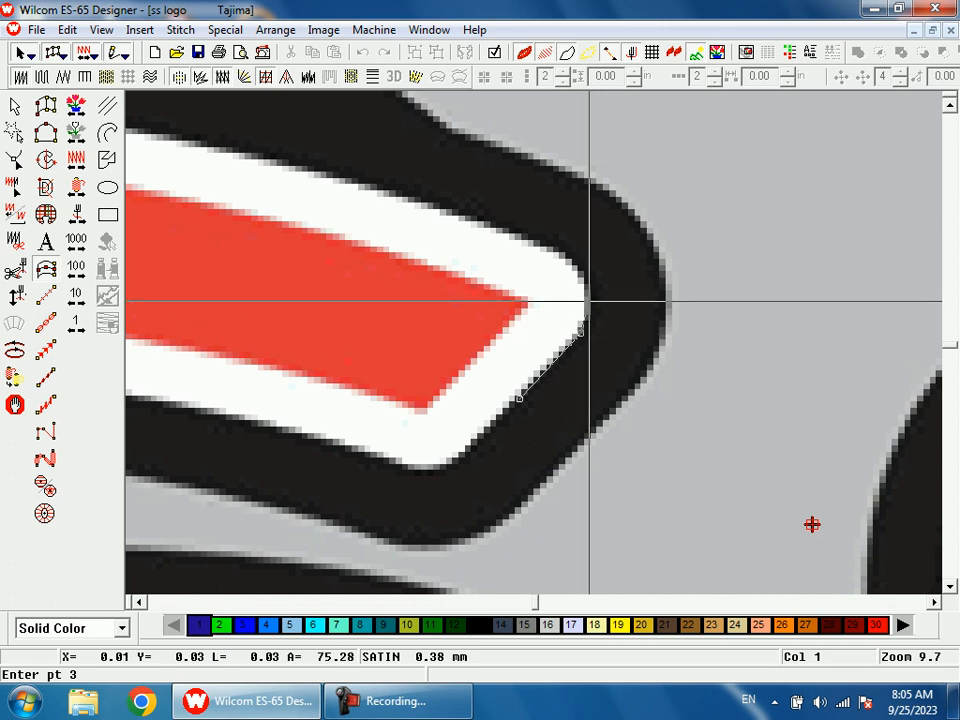
left_click(586, 296)
left_click(568, 260)
left_click(462, 218)
left_click(288, 166)
Step: Continue the outline leftward along the top edge of the left S to the start of its outer left bend
key("shift+z")
key("shift+z")
key("b")
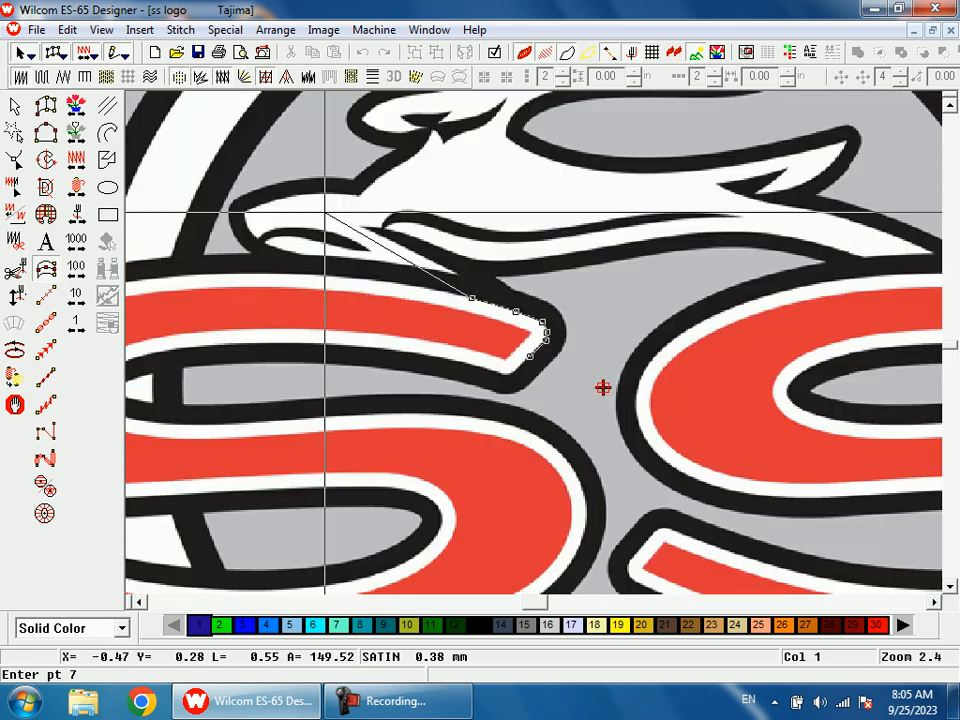
left_click_drag(304, 215, 398, 382)
right_click(455, 277)
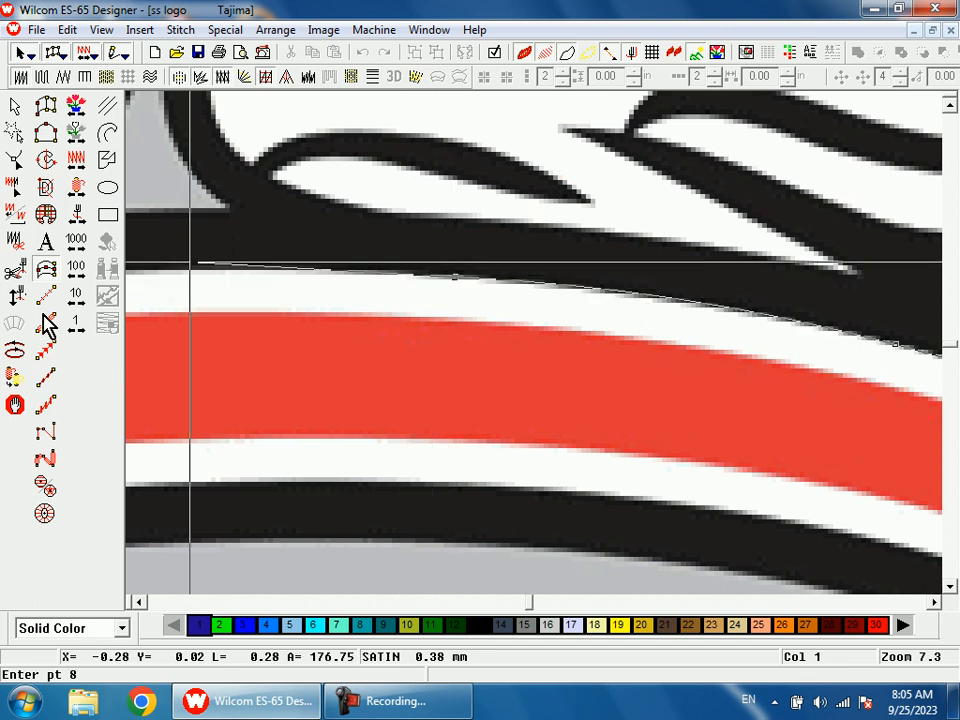
left_click(356, 336)
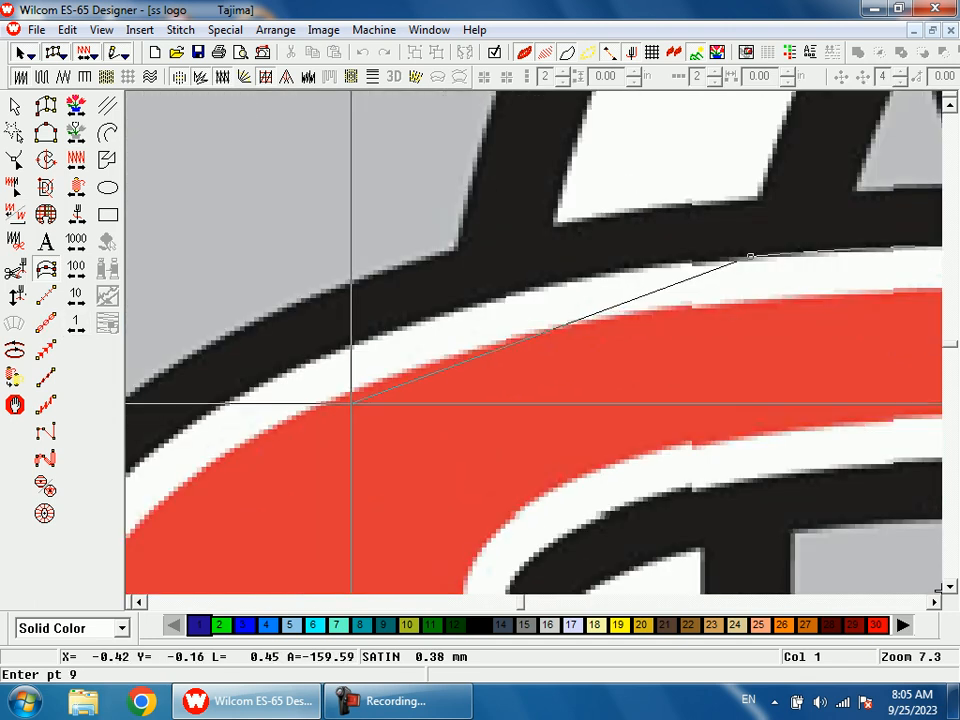
left_click(339, 348)
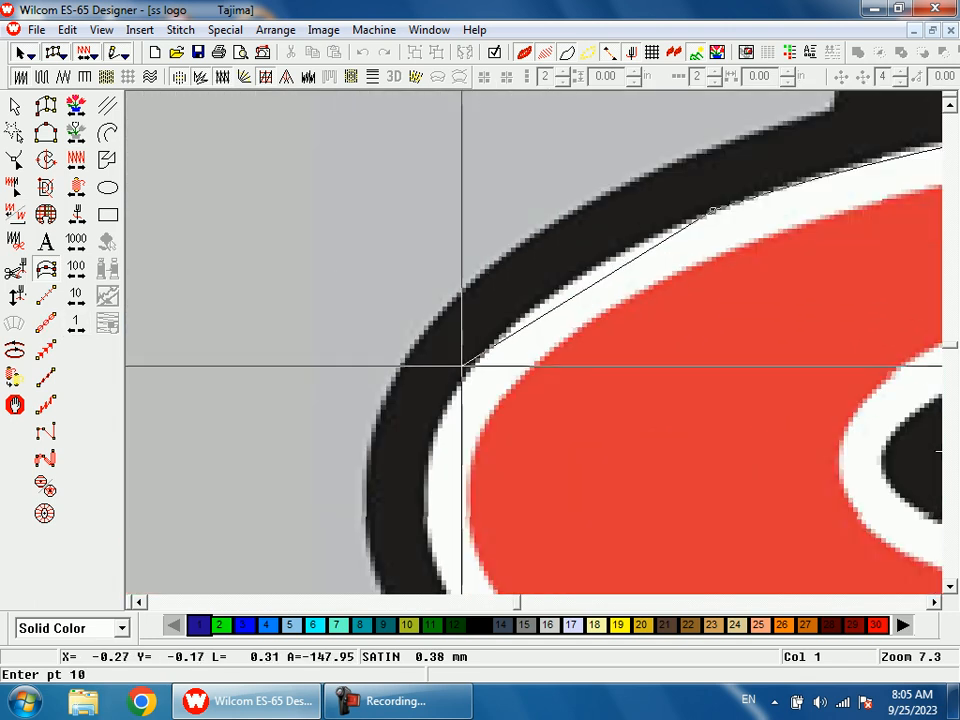
Step: Trace the outer left bend of the left S's upper bowl with curve points
left_click(475, 375)
left_click(440, 415)
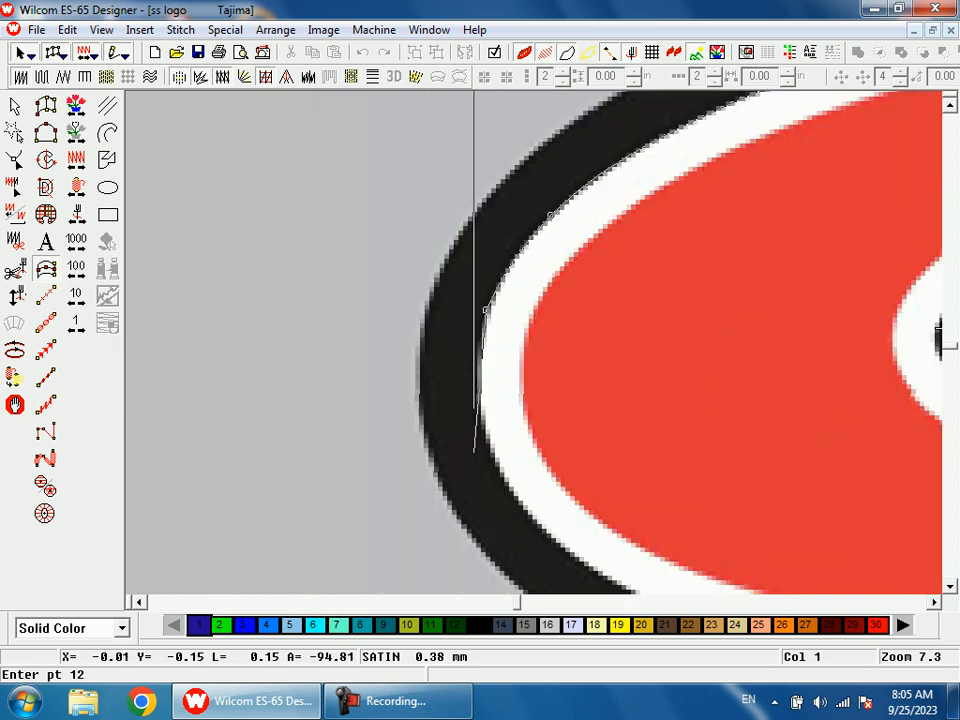
left_click(480, 419)
right_click(522, 507)
Step: Extend the outline along the underside of the upper bowl to the lower edge of the middle stroke
key("shift+z")
key("shift+z")
key("b")
left_click_drag(575, 331, 617, 458)
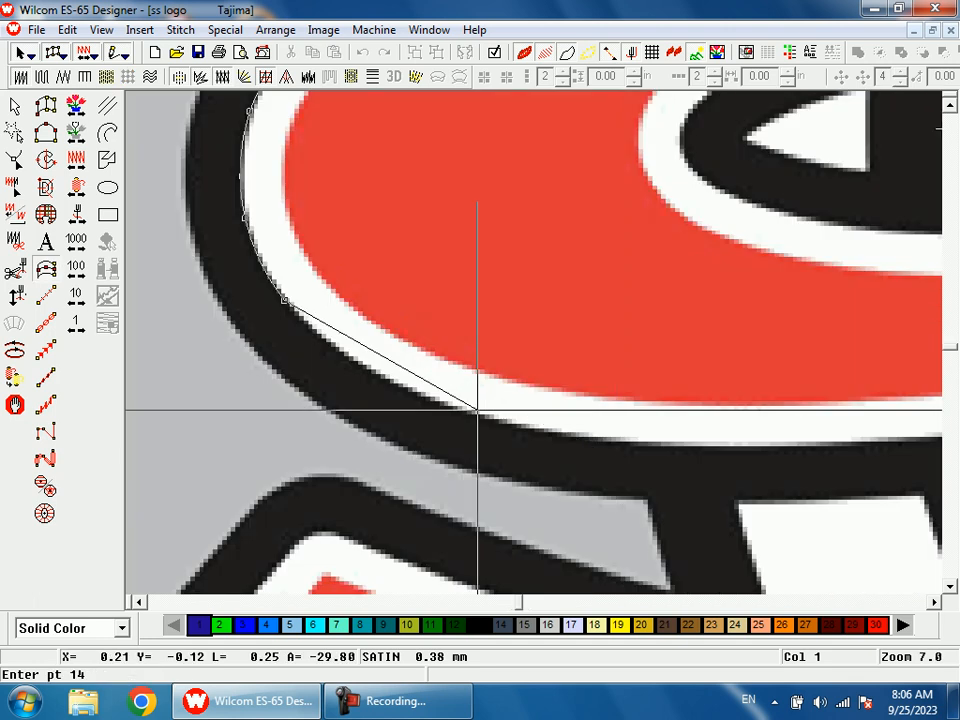
right_click(388, 381)
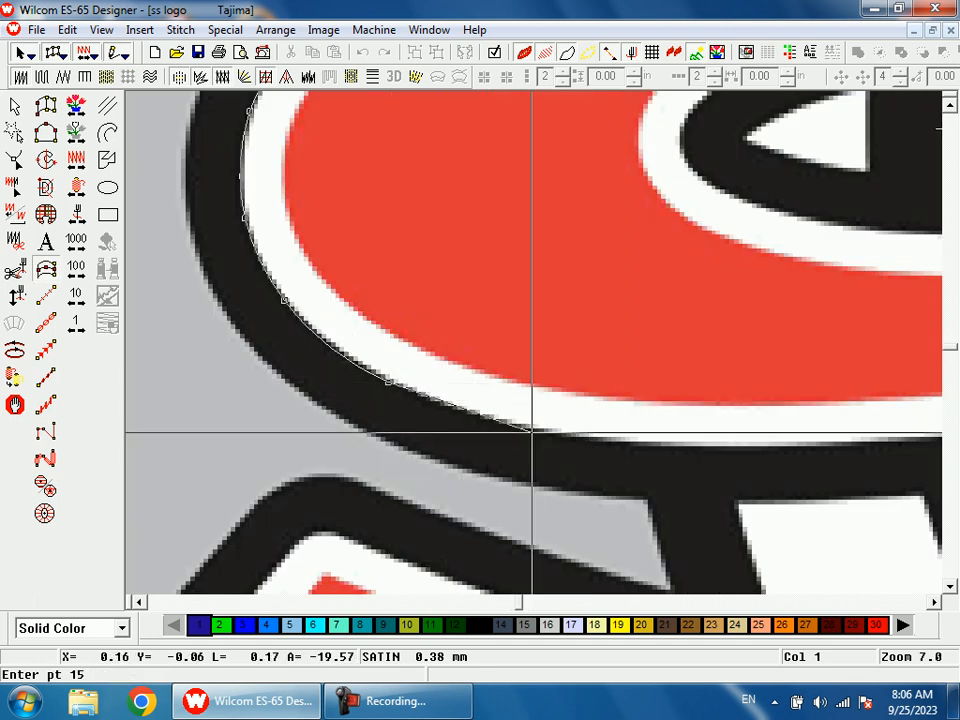
left_click(531, 429)
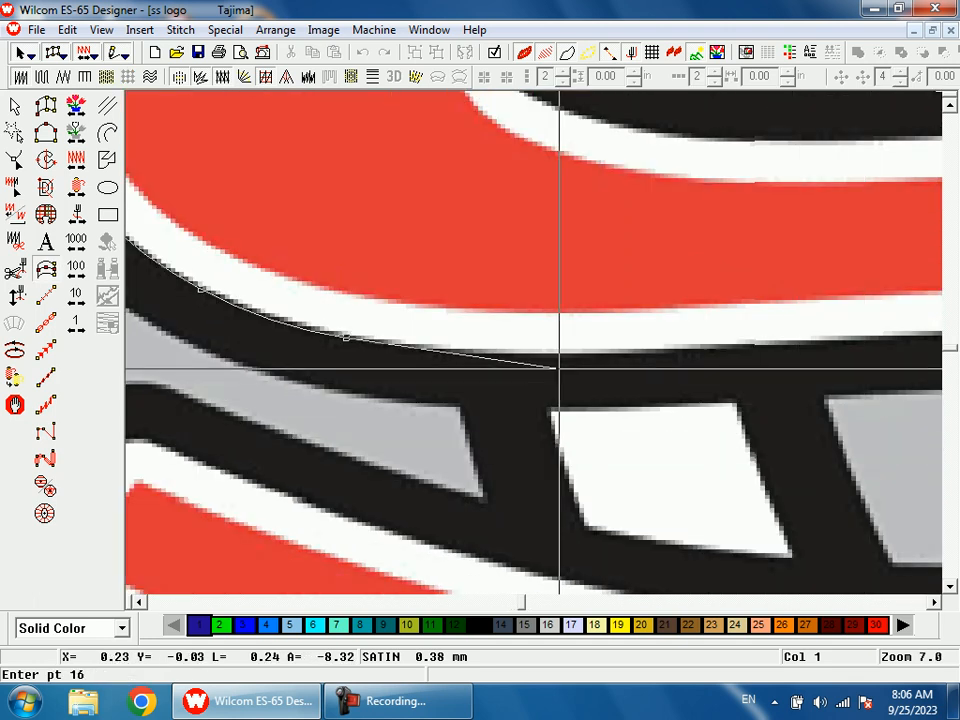
left_click(531, 349)
Step: Trace the upper edge of the left S's lower opening and round its curved right end
key("shift+z")
key("shift+z")
key("b")
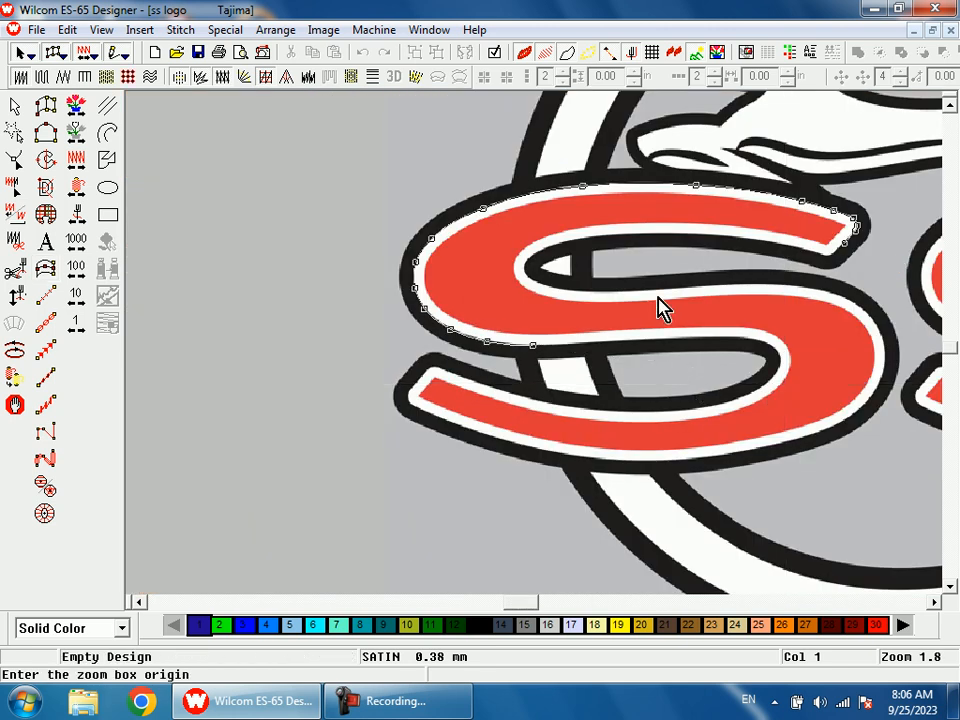
left_click_drag(651, 298, 716, 416)
left_click(654, 281)
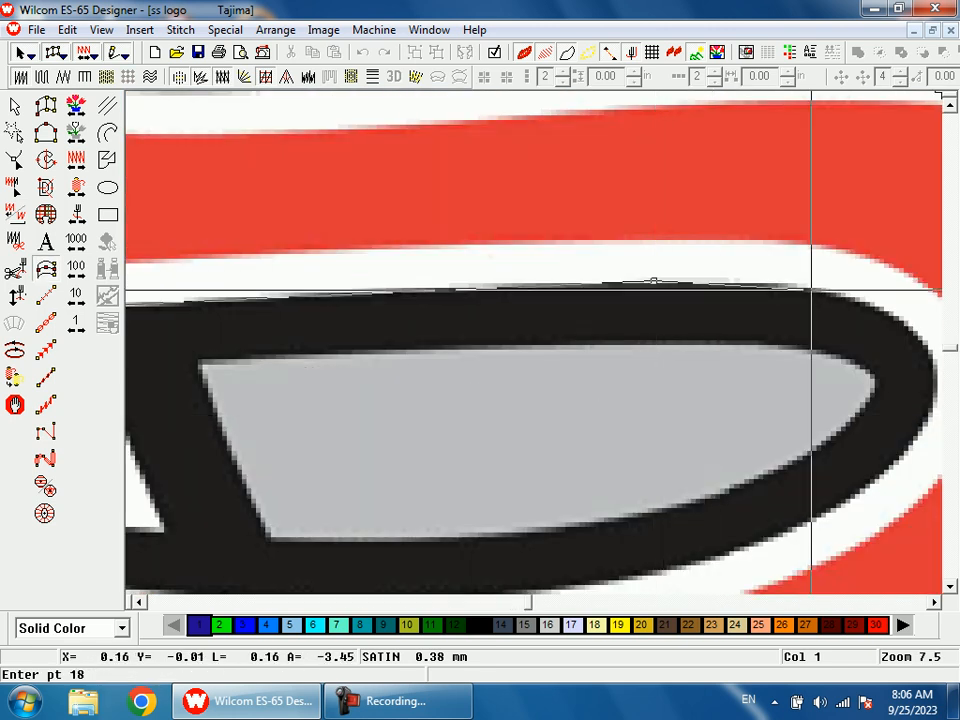
left_click(786, 285)
left_click(878, 311)
left_click(743, 370)
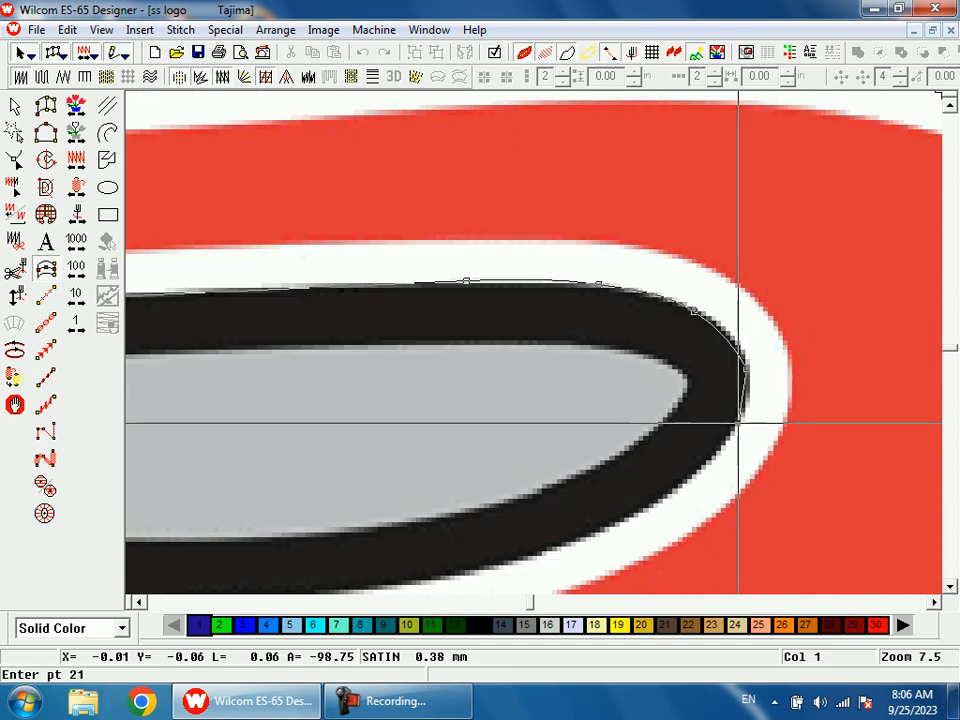
left_click(736, 427)
left_click(667, 494)
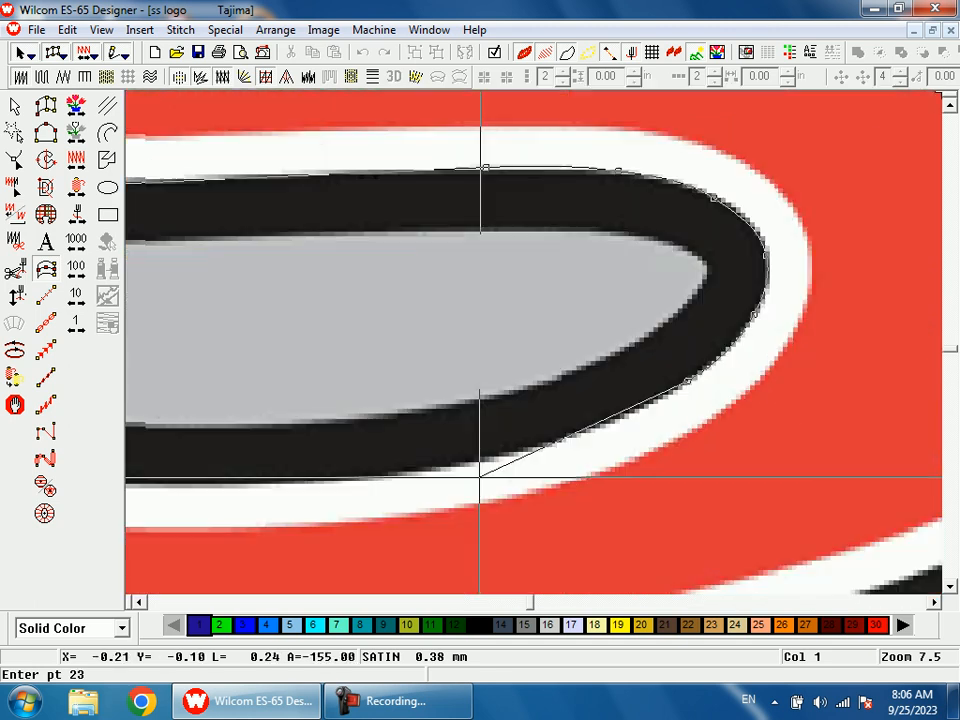
Step: Continue the outline leftward along the lower edge of the opening and onto the top of the bottom stroke
left_click(523, 449)
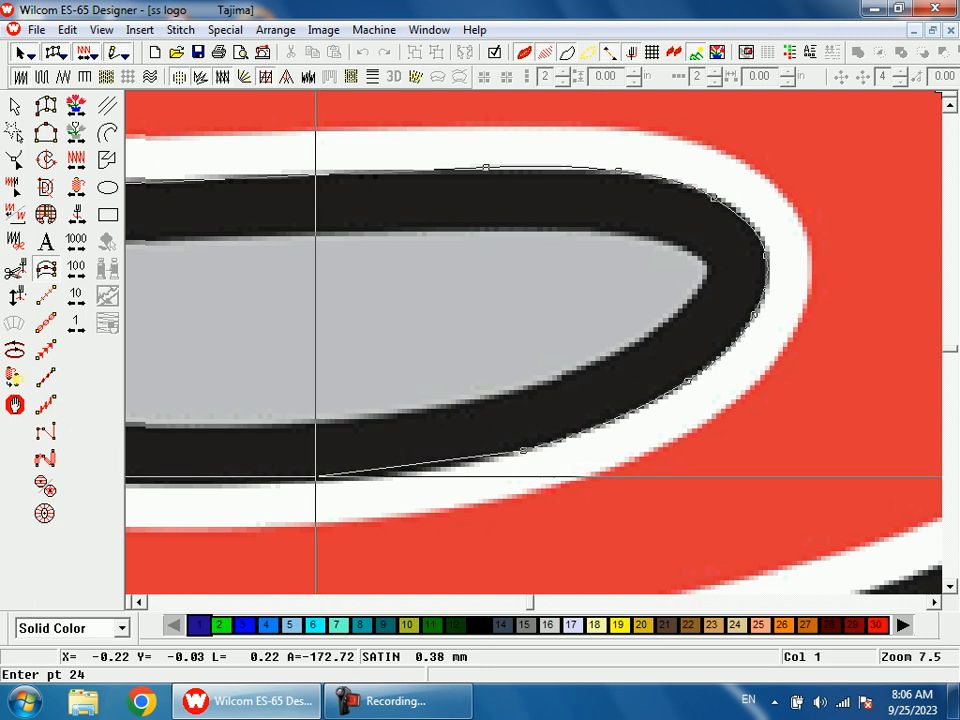
left_click(313, 477)
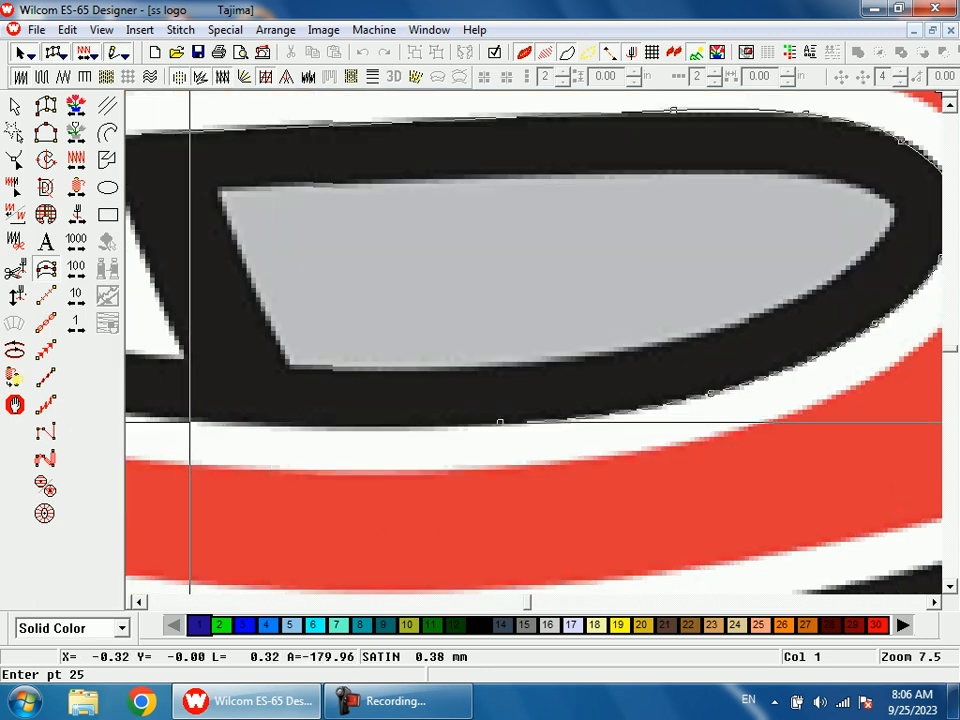
left_click(190, 420)
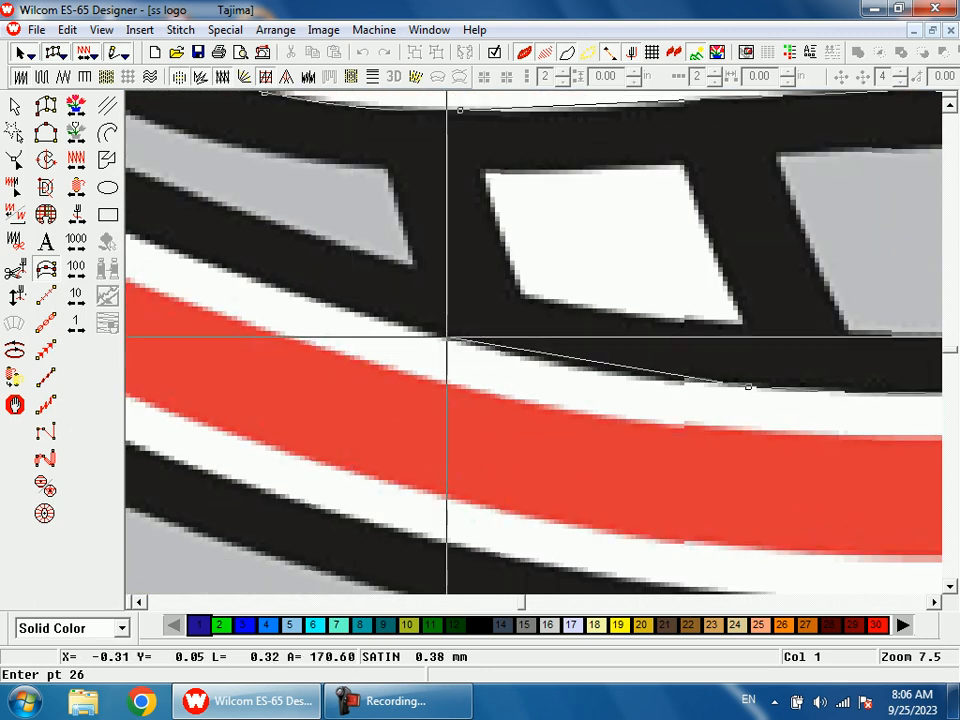
left_click(425, 340)
Step: Trace the white border around the lower-left tip of the left S, following both rounded corners
key("shift+z")
key("shift+z")
key("b")
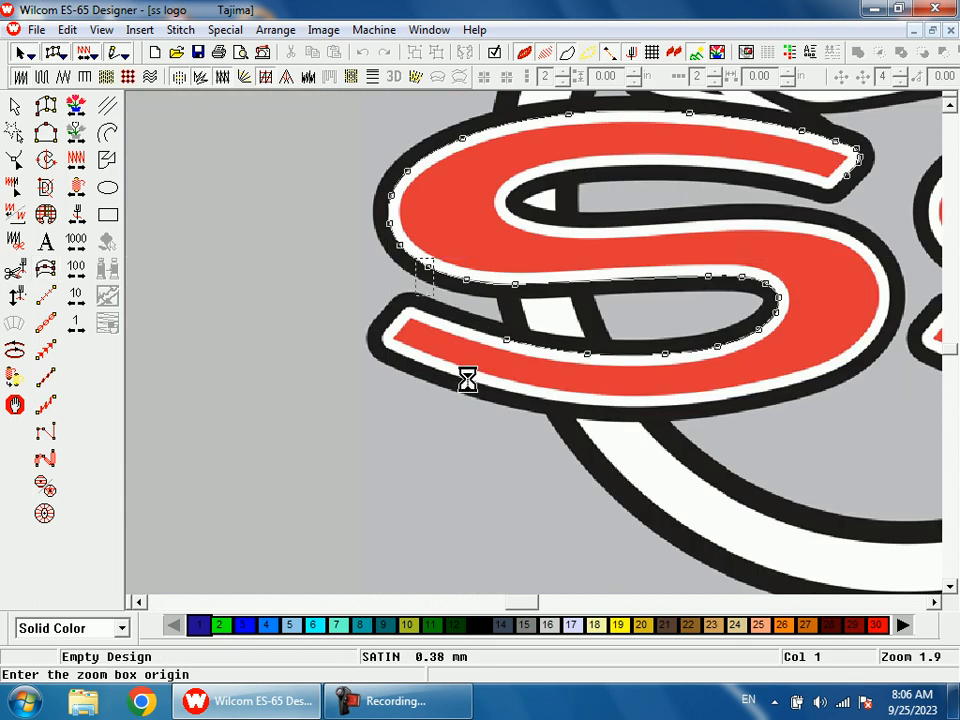
left_click_drag(418, 268, 463, 332)
left_click(408, 302)
left_click(408, 302)
left_click(385, 306)
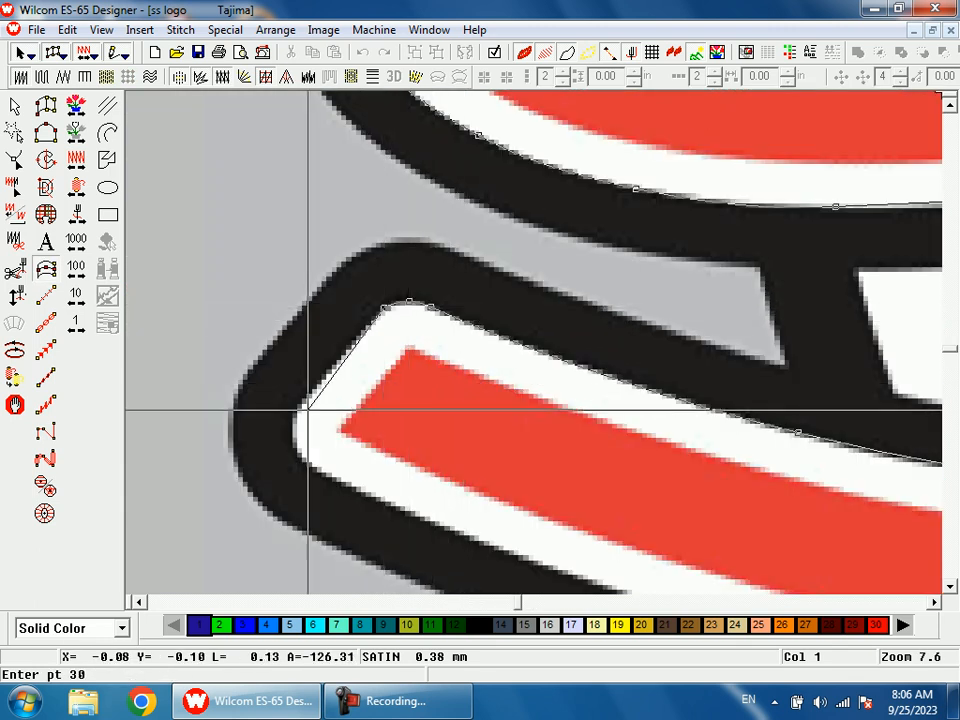
left_click(296, 408)
left_click(303, 461)
left_click(306, 465)
Step: Extend the outline from the lower-left tip rightward along the underside of the bottom stroke
key("shift+z")
key("shift+z")
key("b")
left_click_drag(526, 296, 582, 458)
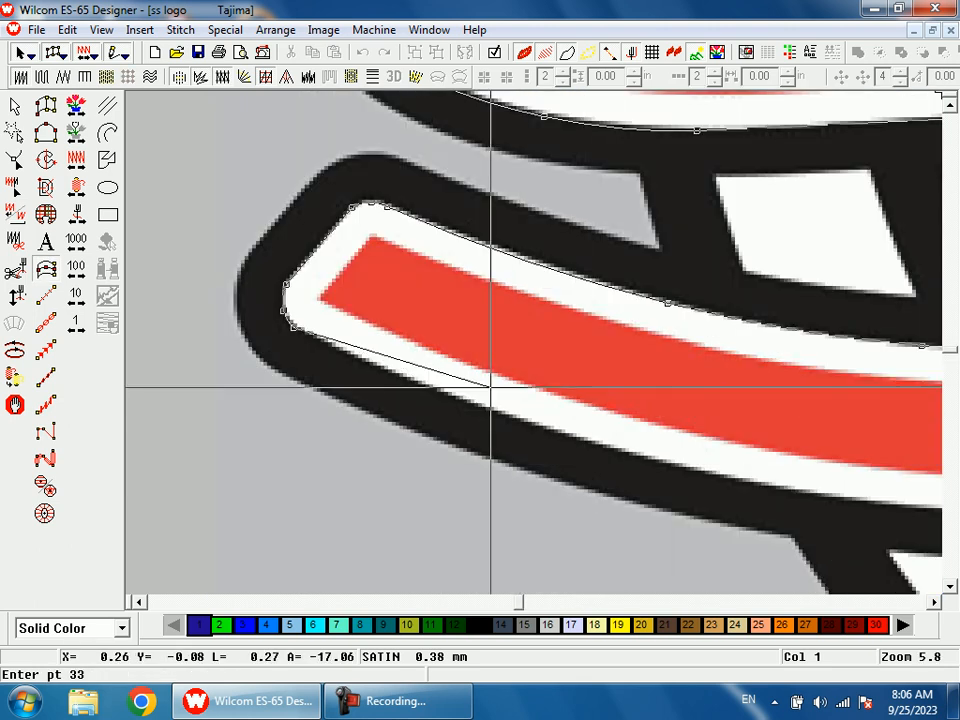
left_click(467, 400)
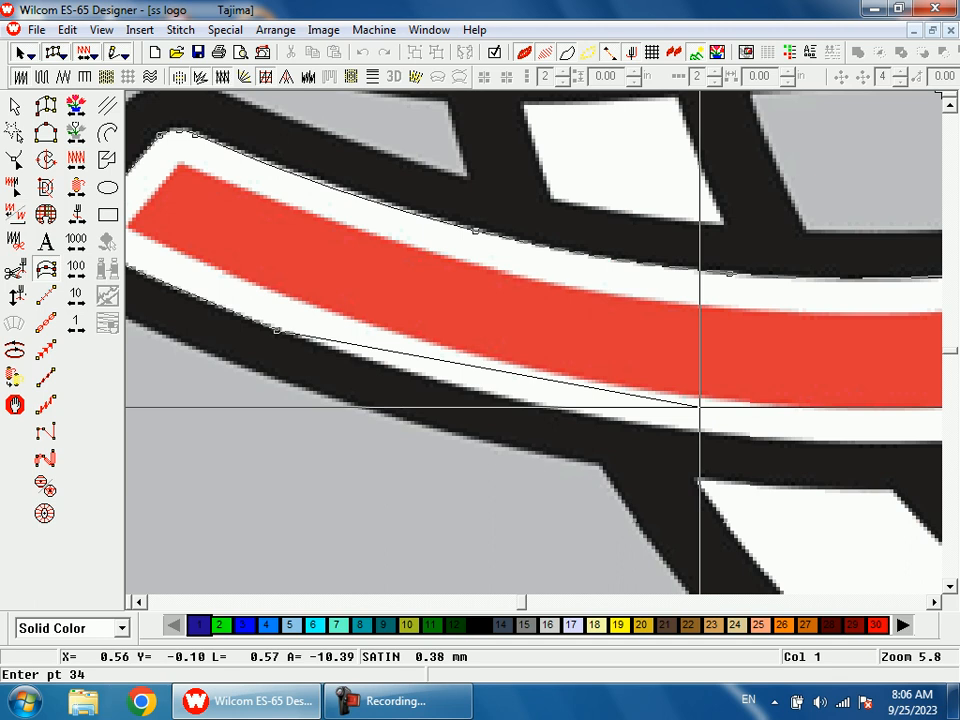
left_click(650, 425)
Step: Trace the rest of the left S's bottom edge and its lower-right bend up to the rightmost side
key("shift+z")
key("shift+z")
key("b")
left_click_drag(634, 259, 613, 422)
left_click(548, 416)
left_click(767, 379)
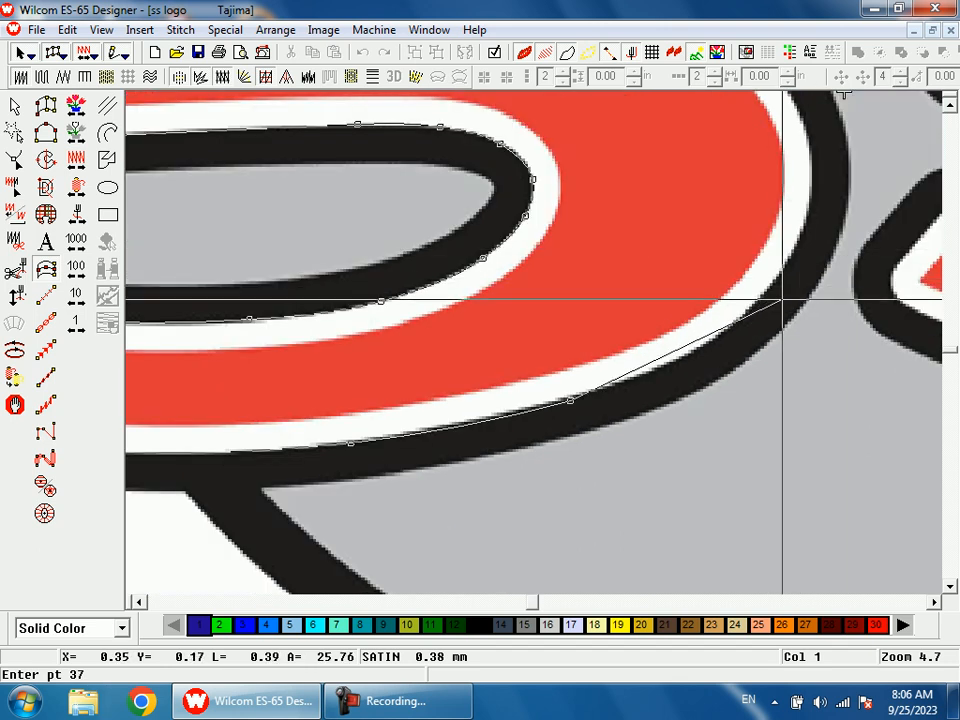
left_click(697, 350)
left_click(772, 285)
left_click(811, 193)
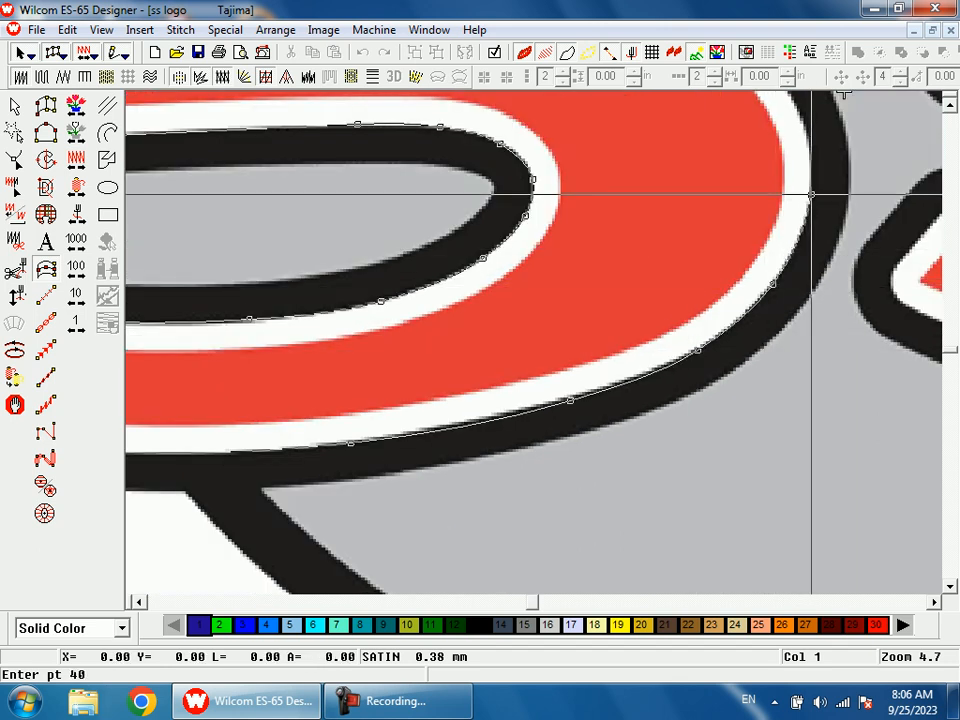
Step: Round the upper part of the S's right bend and continue the outline onto the middle stroke's top edge
left_click(565, 327)
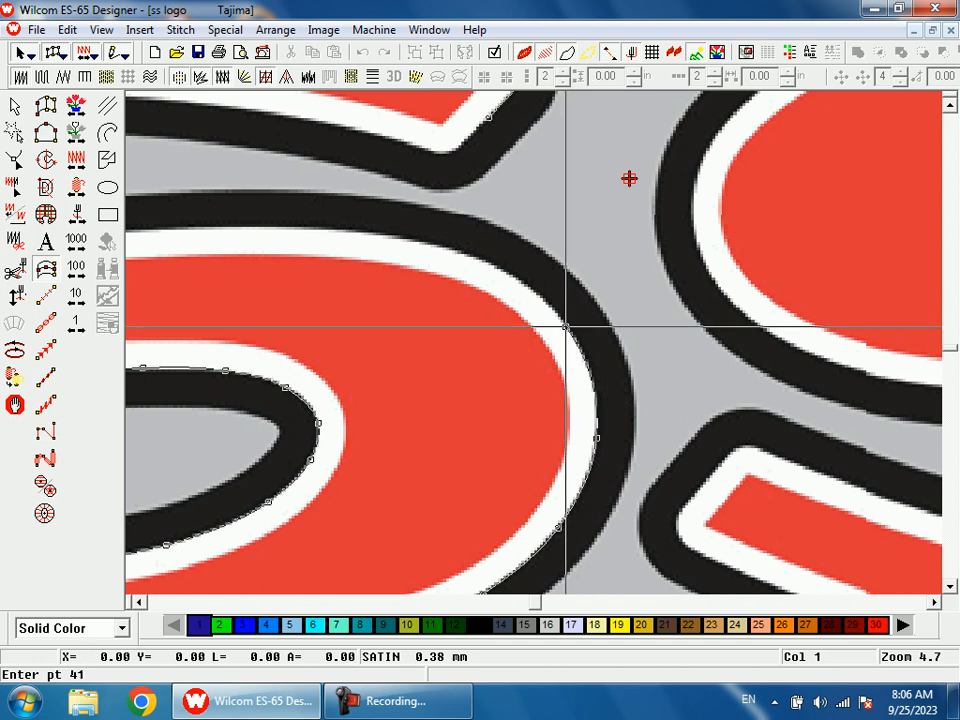
left_click(473, 255)
left_click(361, 232)
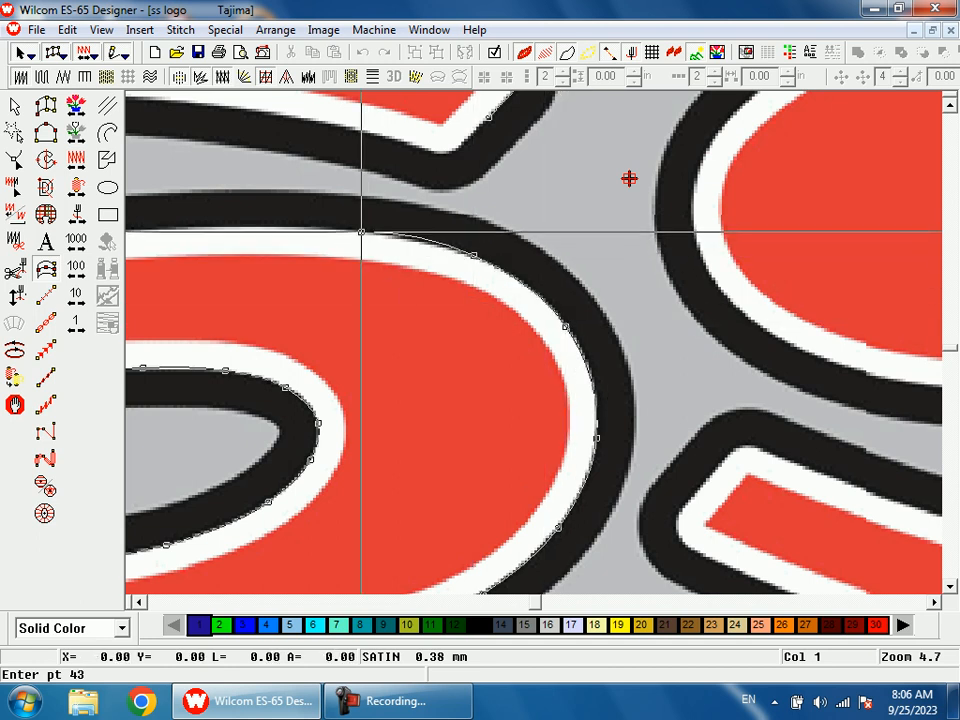
left_click(350, 298)
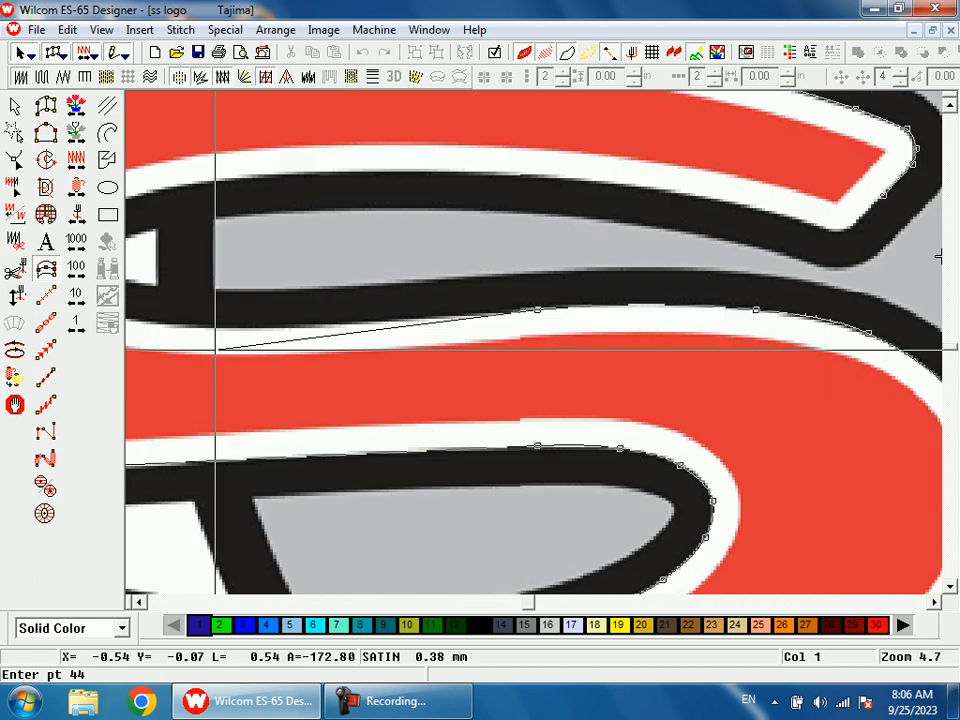
Step: Trace the bottom edge of the left S's upper opening and round its curved left end, replacing one misplaced point
left_click(317, 328)
left_click(329, 323)
left_click(243, 296)
left_click(227, 278)
key("BackSpace")
left_click(220, 268)
left_click(232, 241)
left_click(283, 213)
left_click(379, 188)
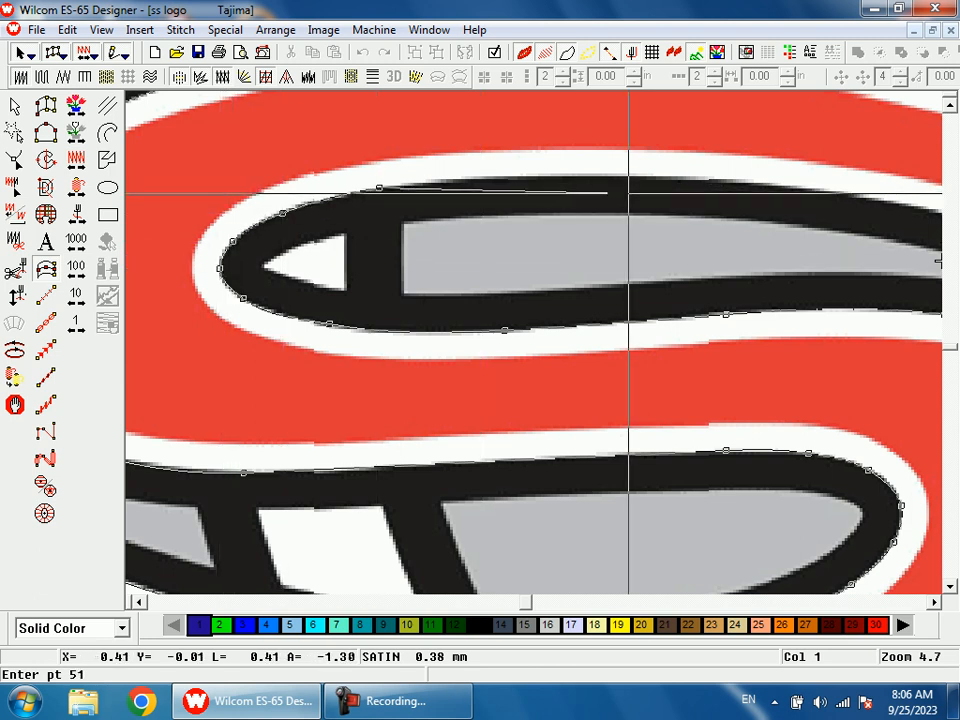
Step: Trace the underside of the upper arm and round the lower corner of its tip
left_click(597, 180)
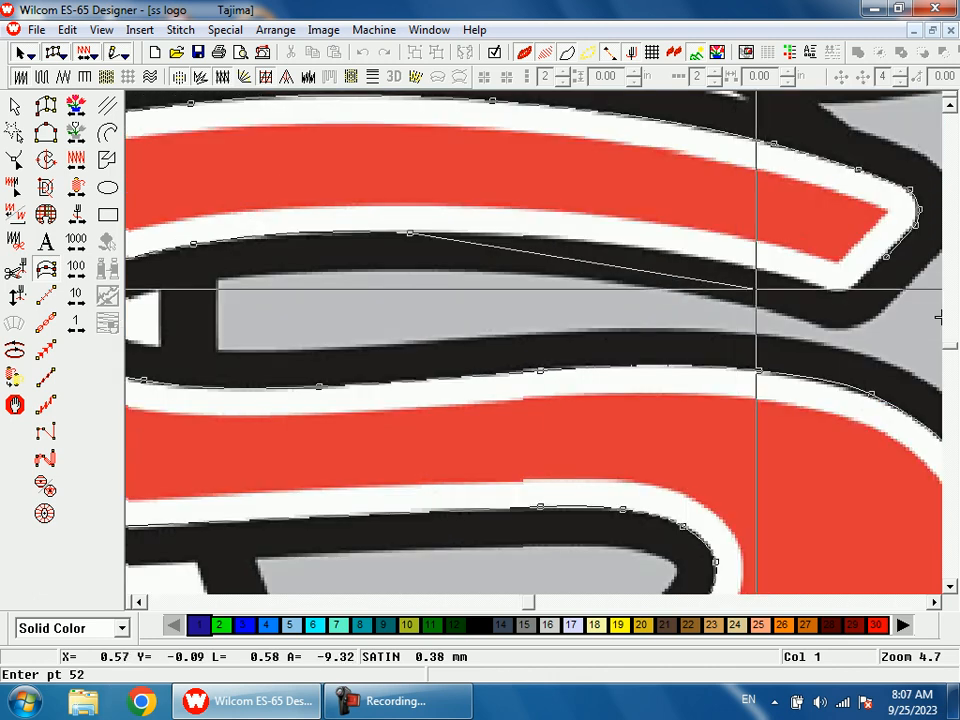
left_click(686, 255)
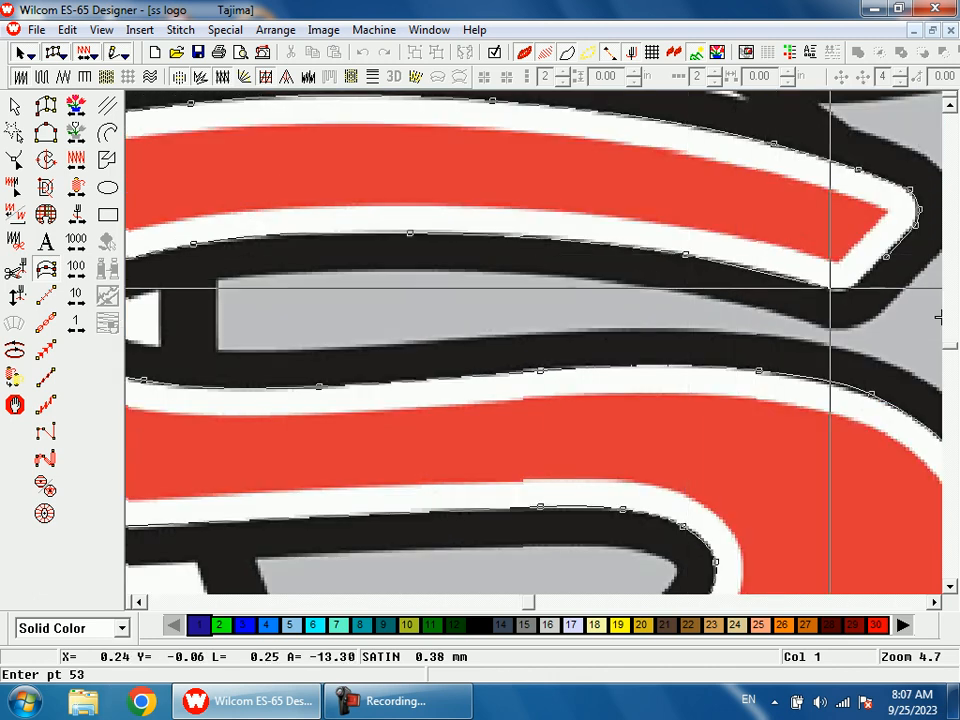
left_click(823, 286)
left_click(838, 289)
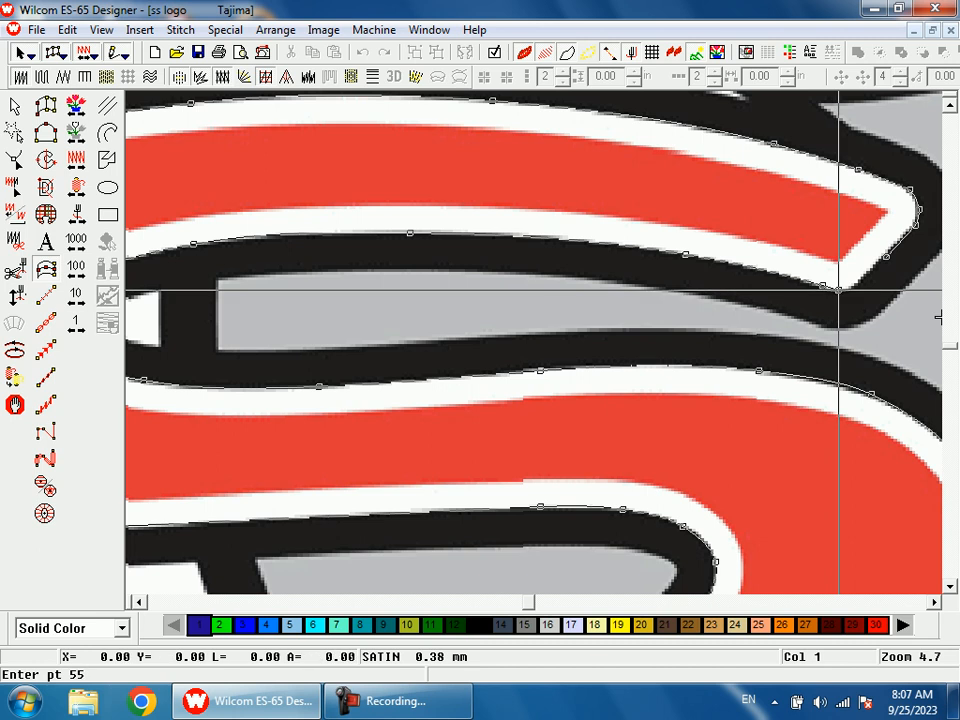
left_click(840, 290)
Step: Close the left S's traced border outline on the upper arm's slanted tip and generate its satin column
key("shift+z")
key("z")
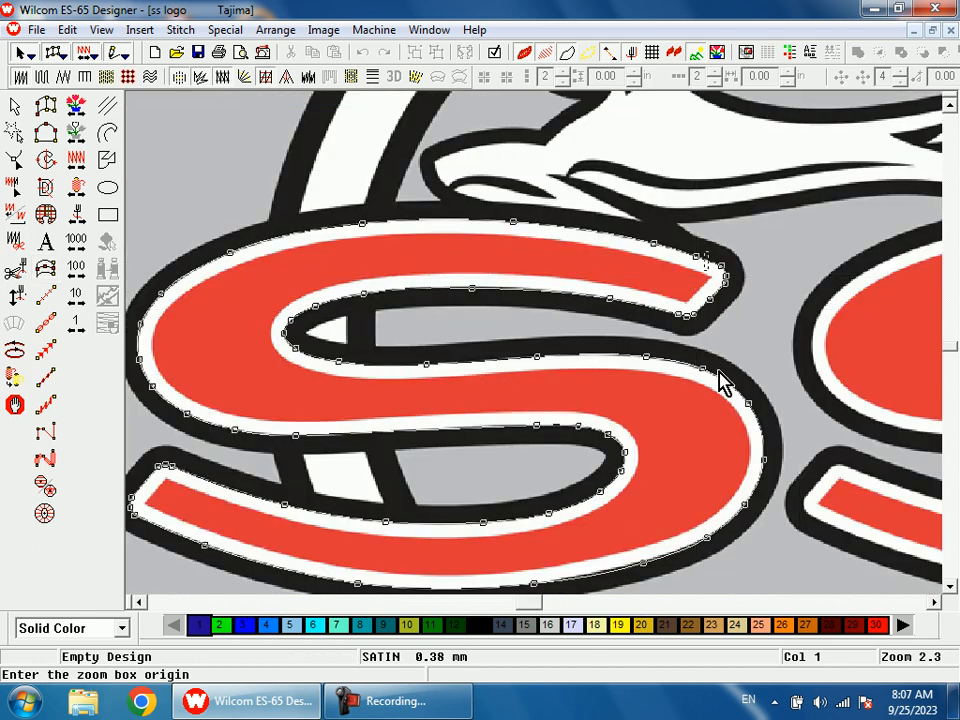
left_click_drag(703, 247, 721, 373)
key("d")
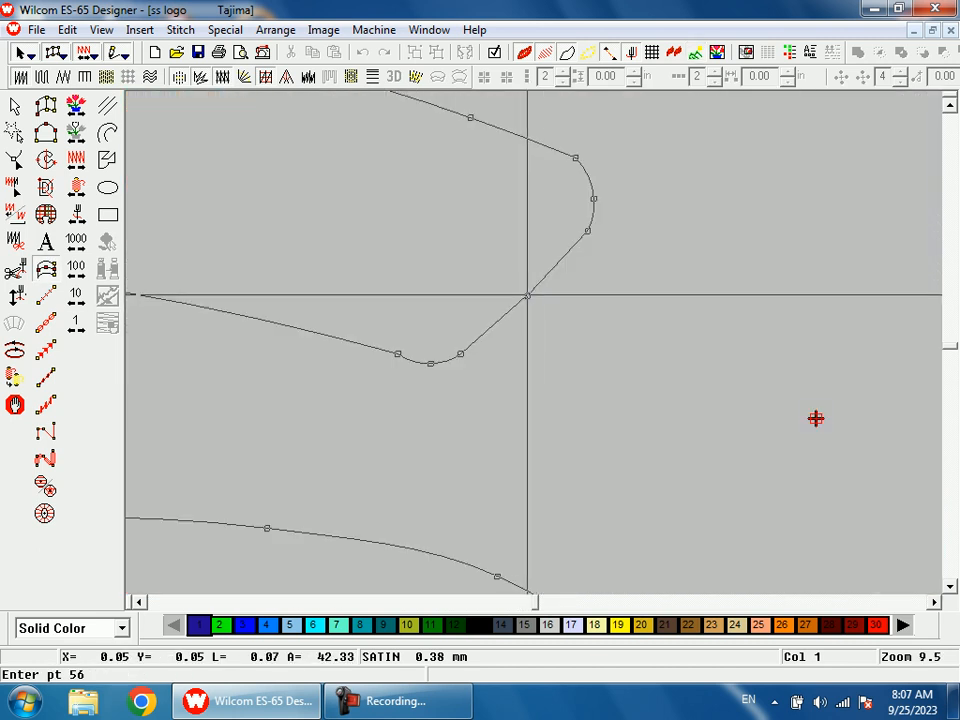
key("d")
key("Return")
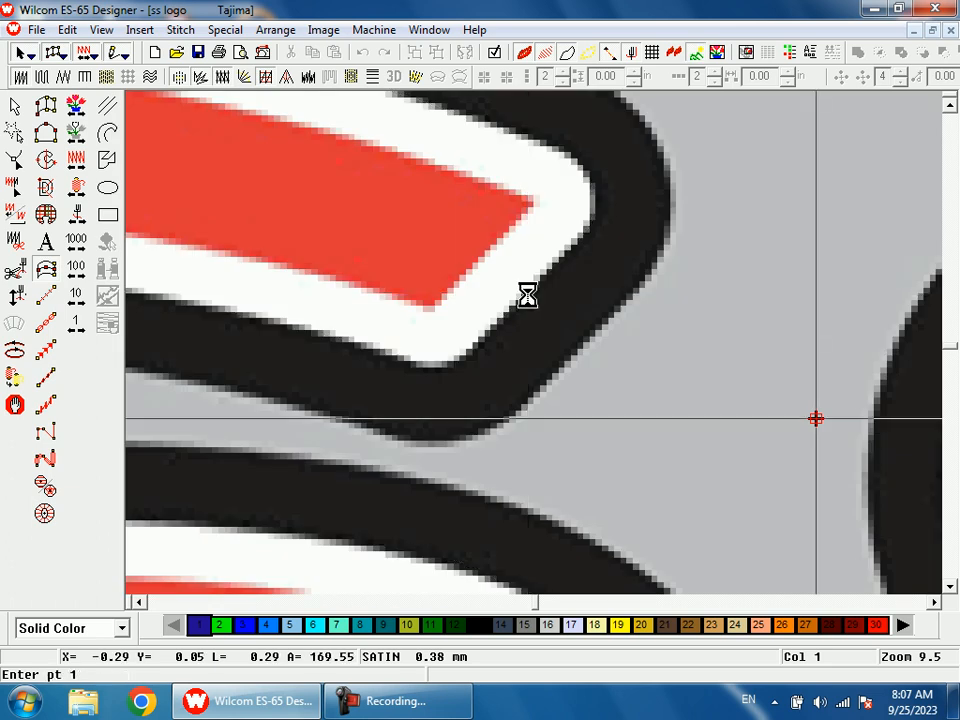
key("shift+z")
key("shift+z")
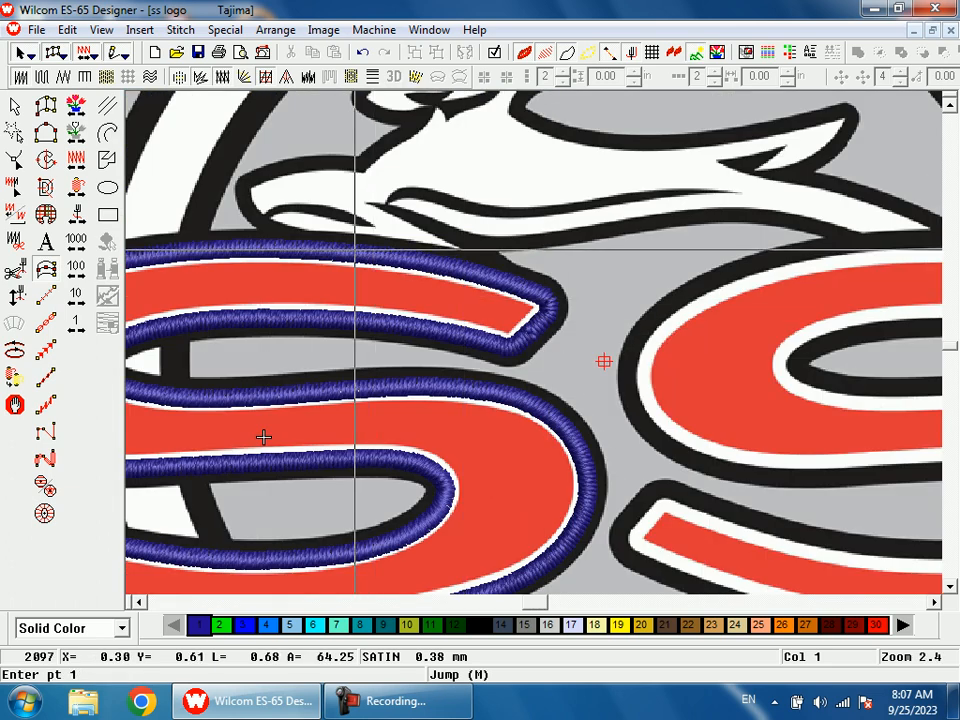
Step: Recolour the left S's border column with colour 17 and offset its input side to 100% on side 1
left_click(16, 104)
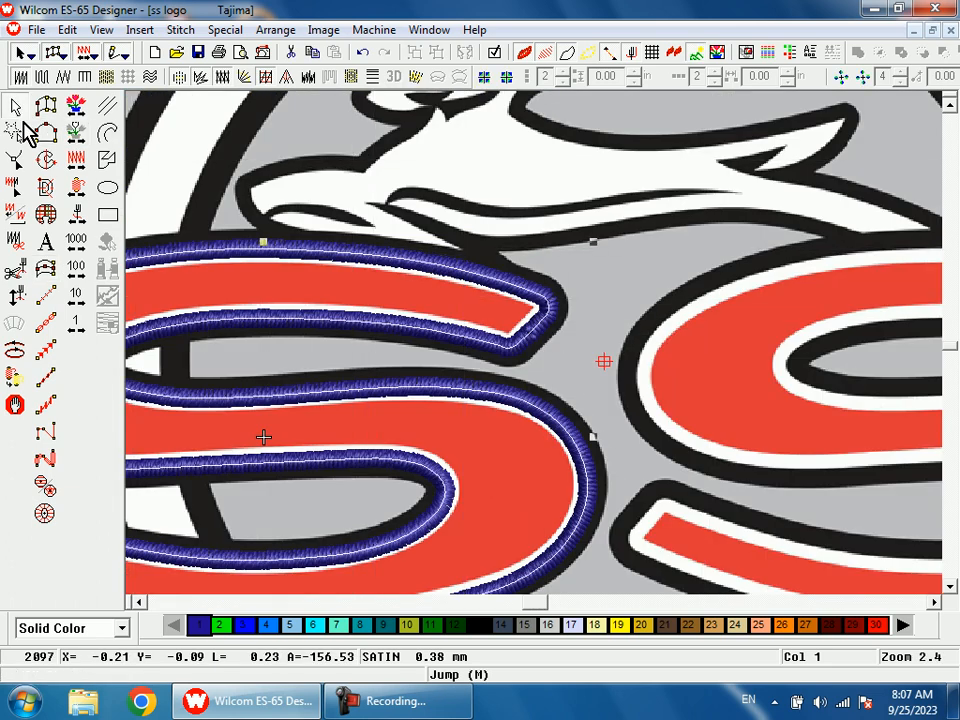
left_click(572, 626)
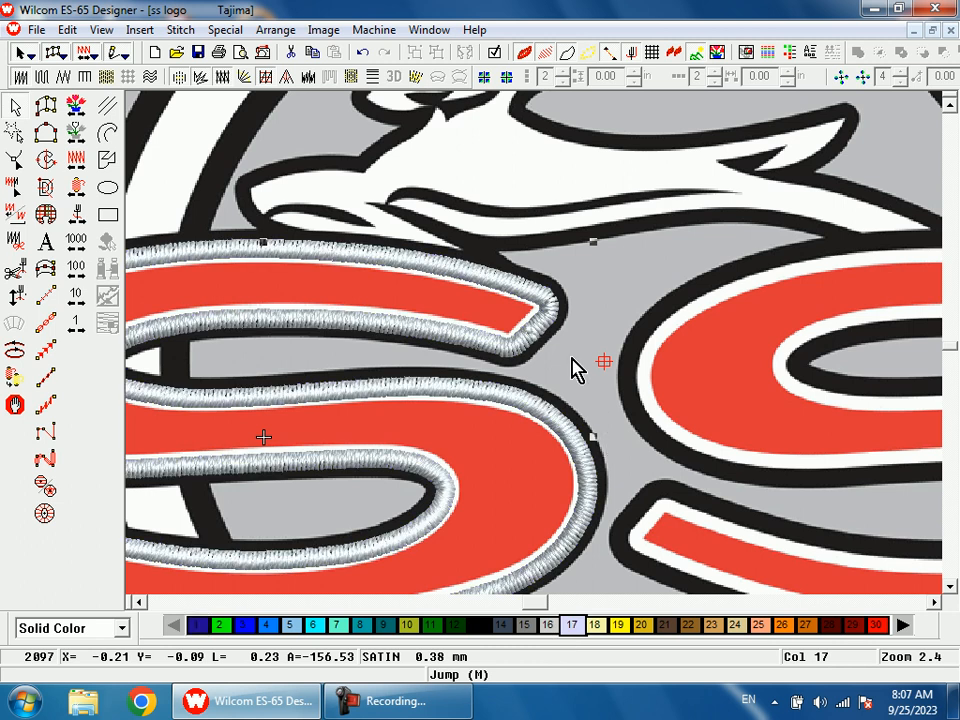
double_click(545, 296)
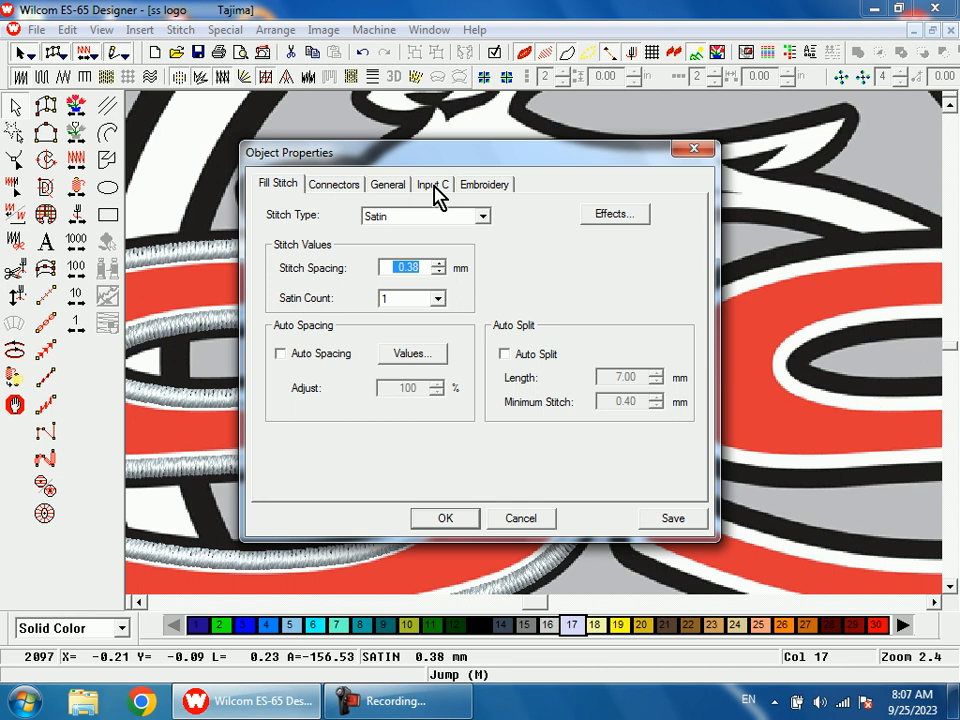
left_click(434, 185)
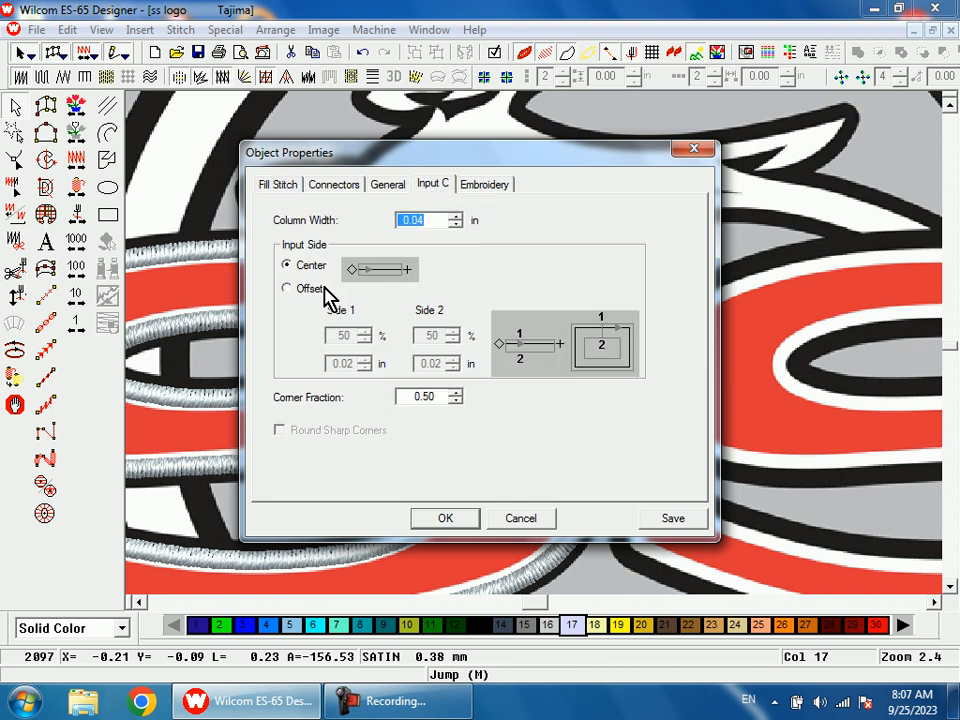
left_click(290, 288)
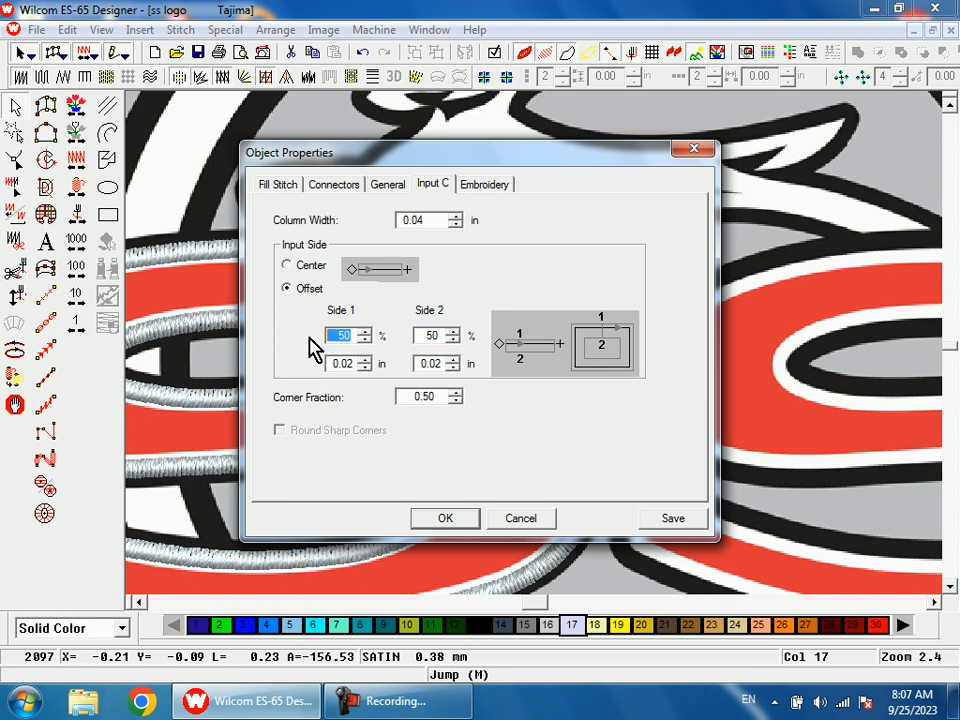
type("100")
key("Return")
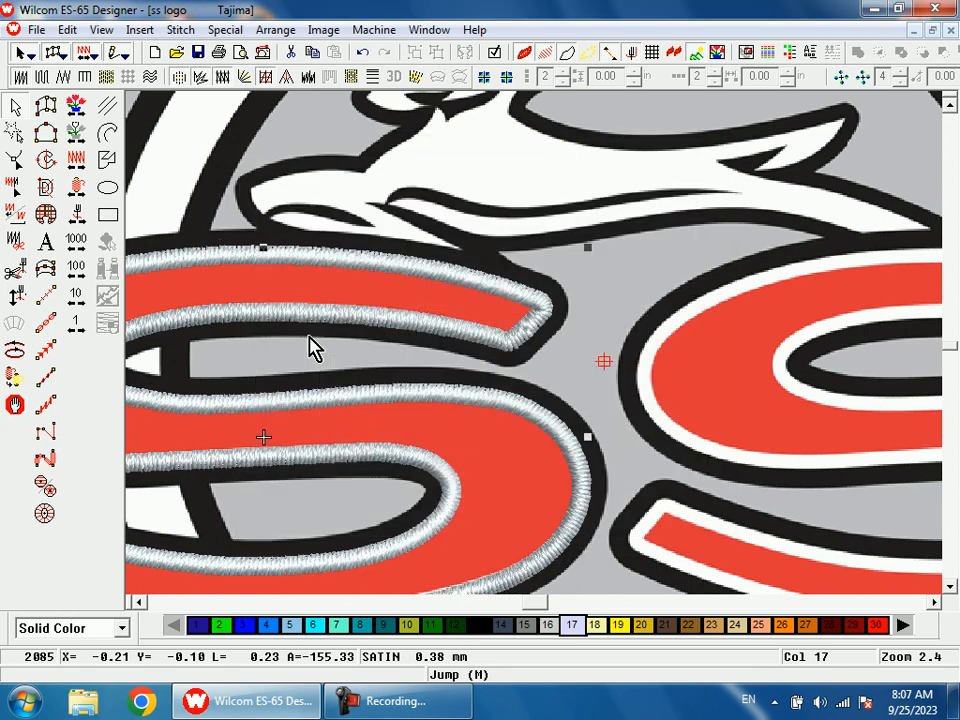
Step: Duplicate the left S's white border column at the start of the design and recolour the copy with colour 13
key("shift+z")
key("b")
left_click_drag(306, 260, 526, 515)
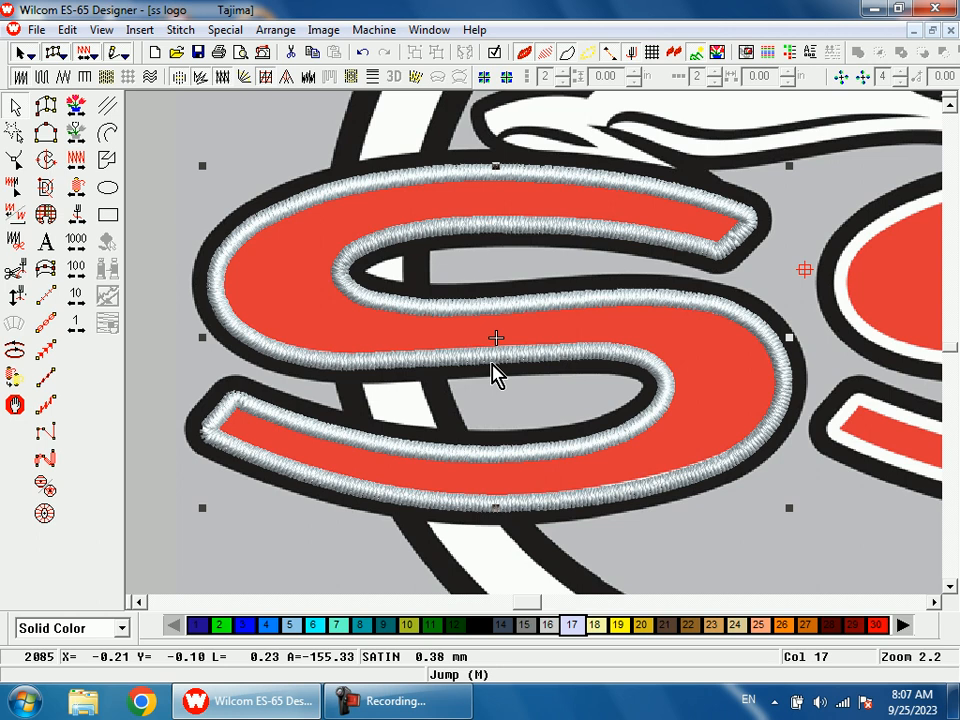
key("Escape")
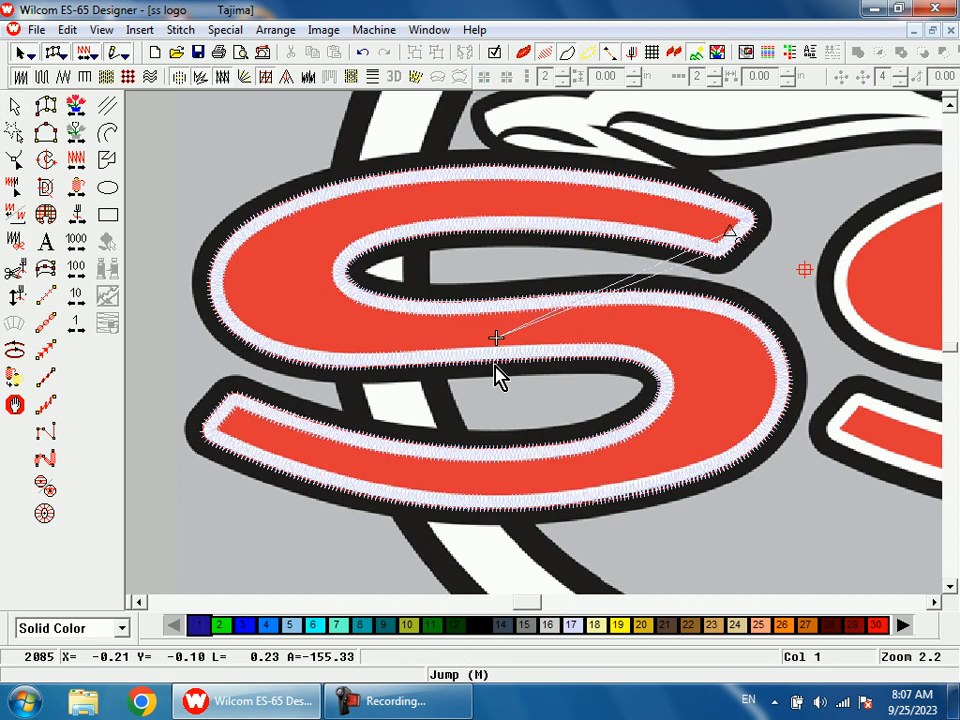
key("Home")
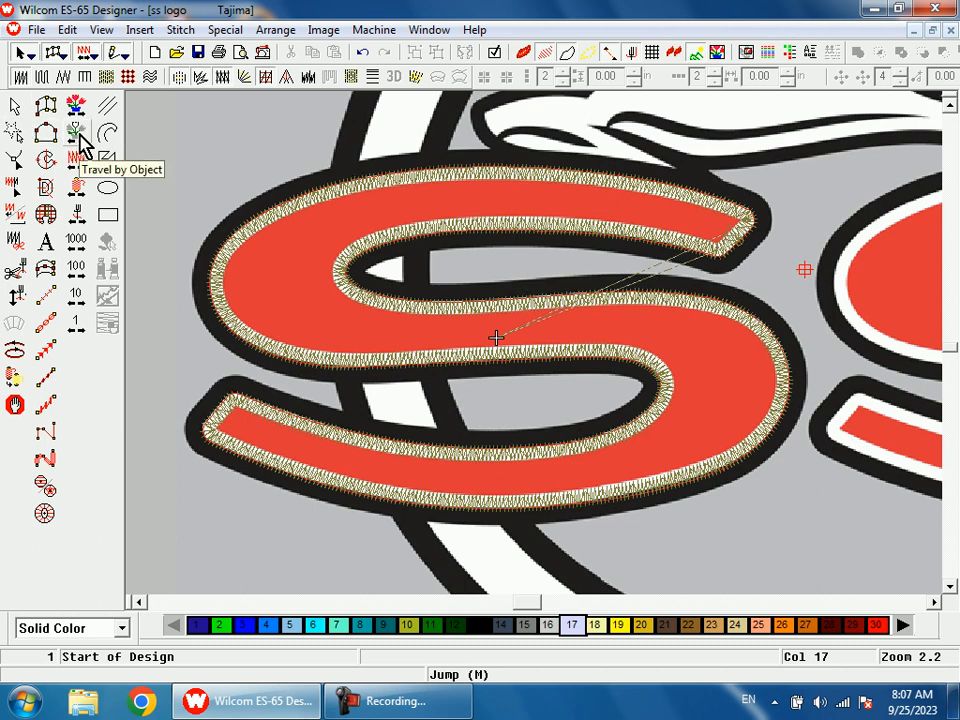
left_click(547, 170)
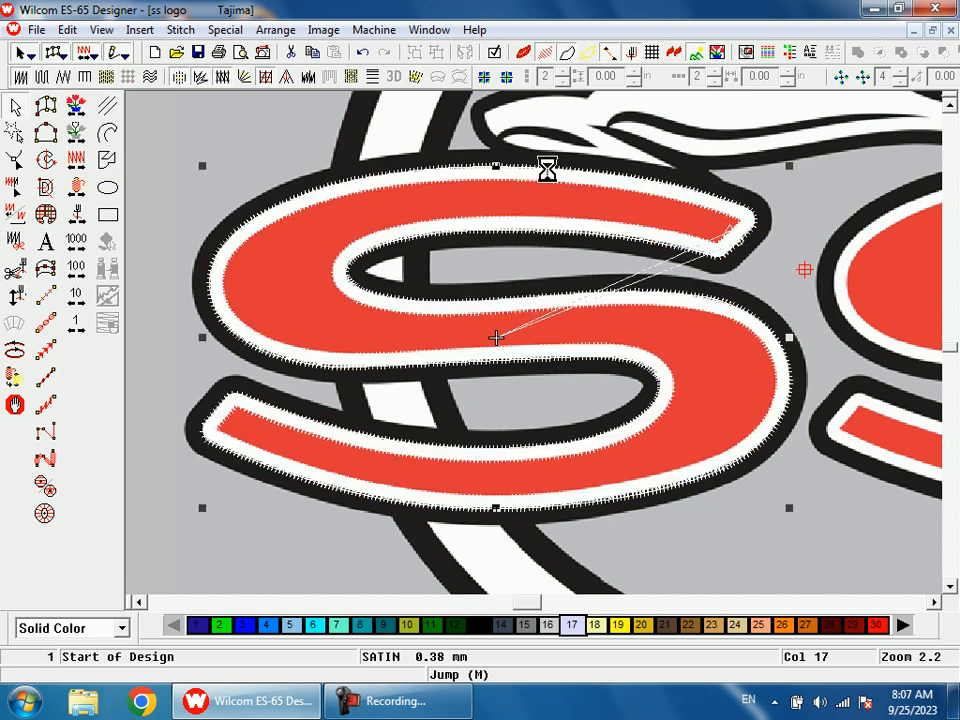
left_click(480, 627)
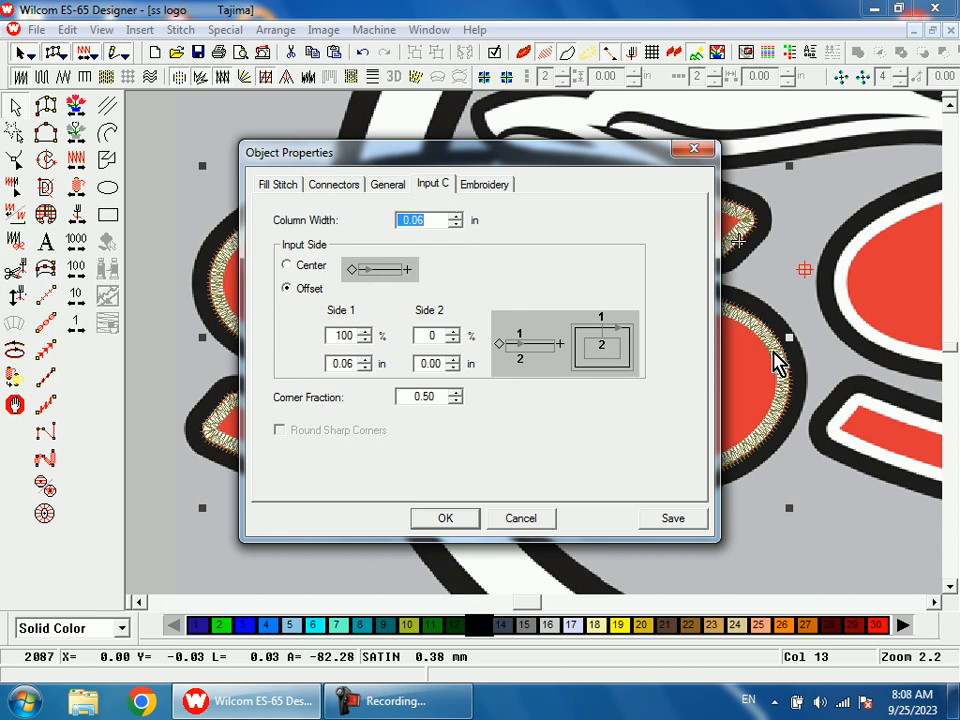
Step: Offset the black column 20% on side 1 and 80% on side 2, and set its column width to 0.07 in
double_click(438, 336)
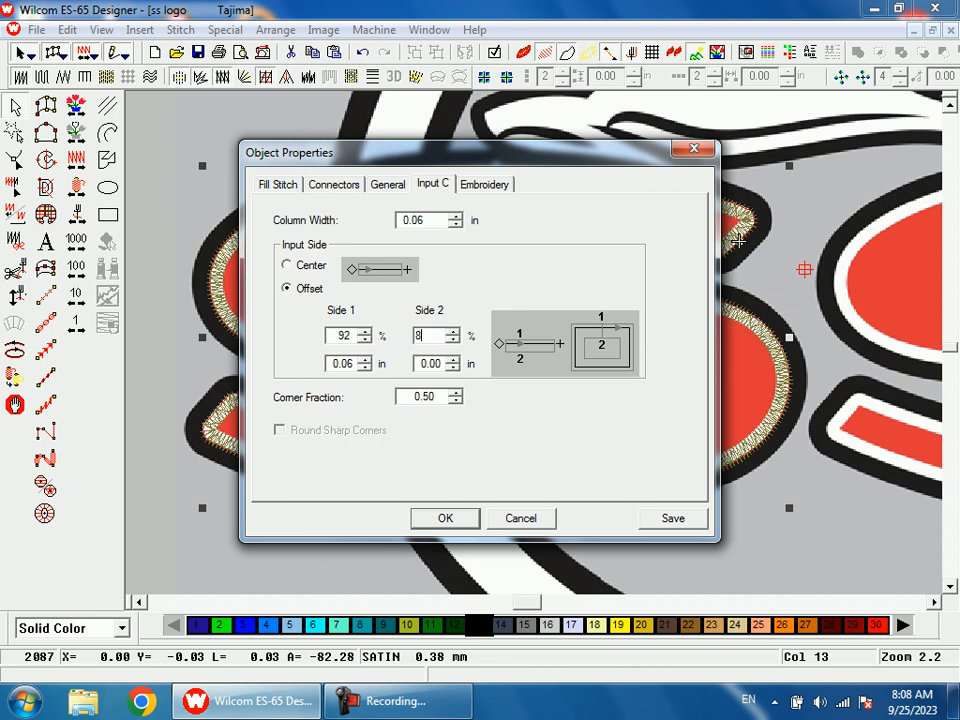
key("Return")
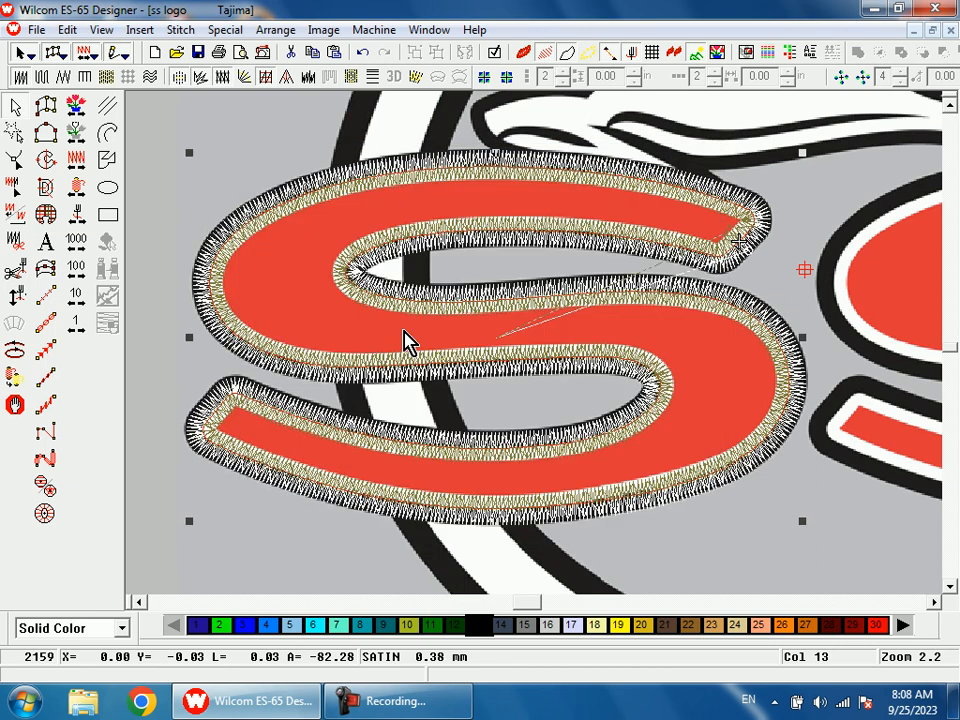
double_click(467, 339)
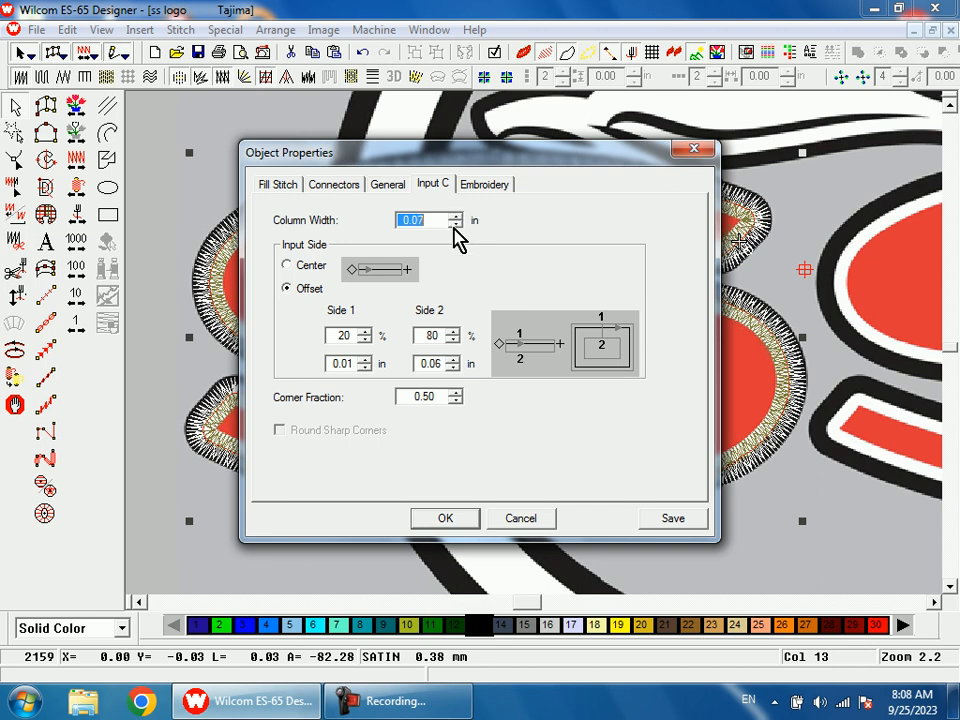
left_click(452, 515)
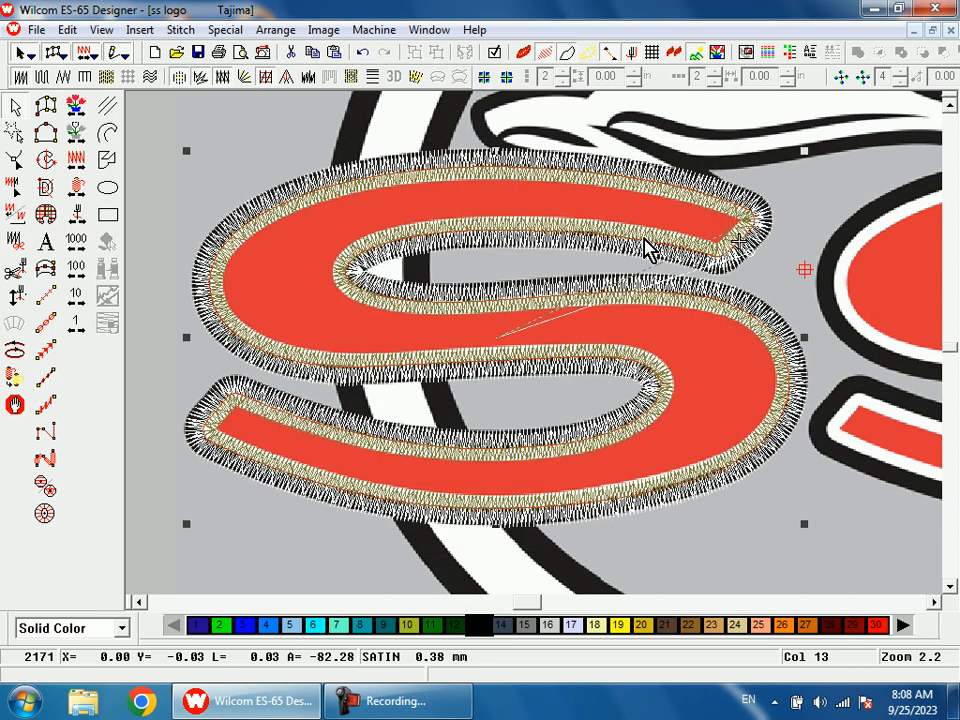
Step: Start a fill shape at the beginning of the design and trace its boundary around the left S's upper arm tip
key("Escape")
key("t")
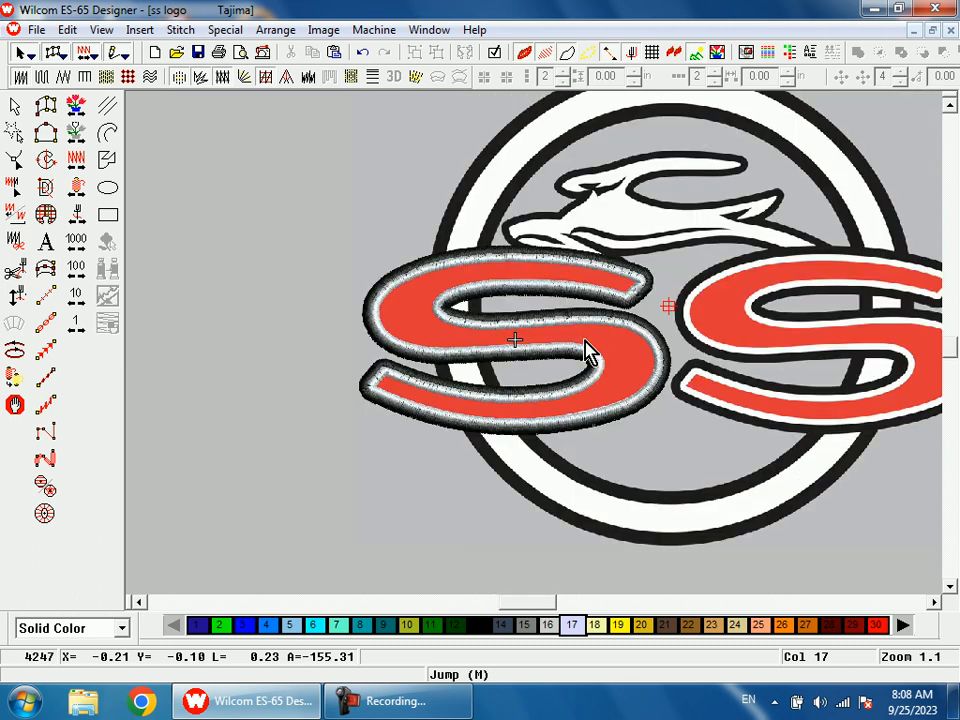
left_click(563, 350)
left_click(80, 114)
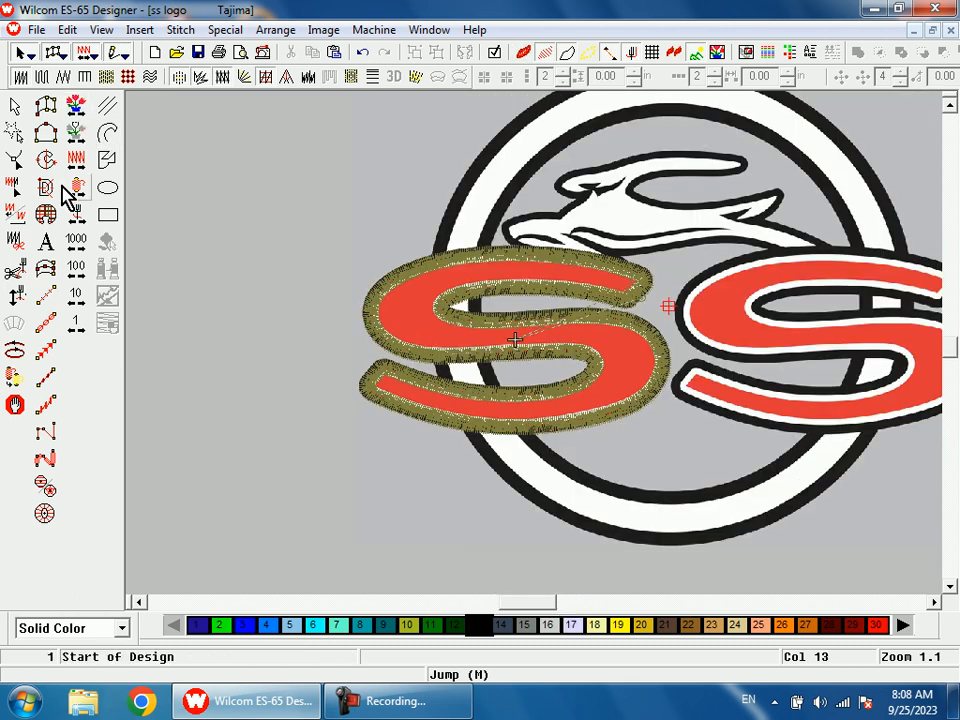
left_click(47, 163)
key("z")
left_click_drag(583, 236, 628, 340)
key("d")
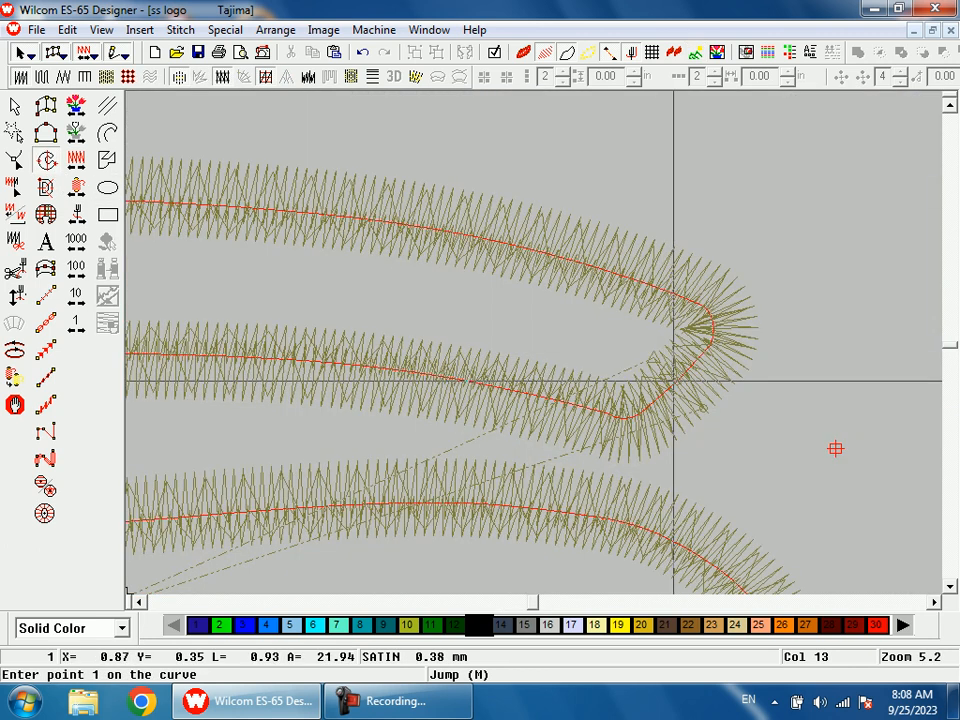
left_click(676, 380)
left_click(709, 345)
left_click(711, 326)
left_click(700, 304)
Step: Continue the fill boundary along the left S's top edge to the start of its left bend, following the column's base line
left_click(592, 265)
left_click(397, 224)
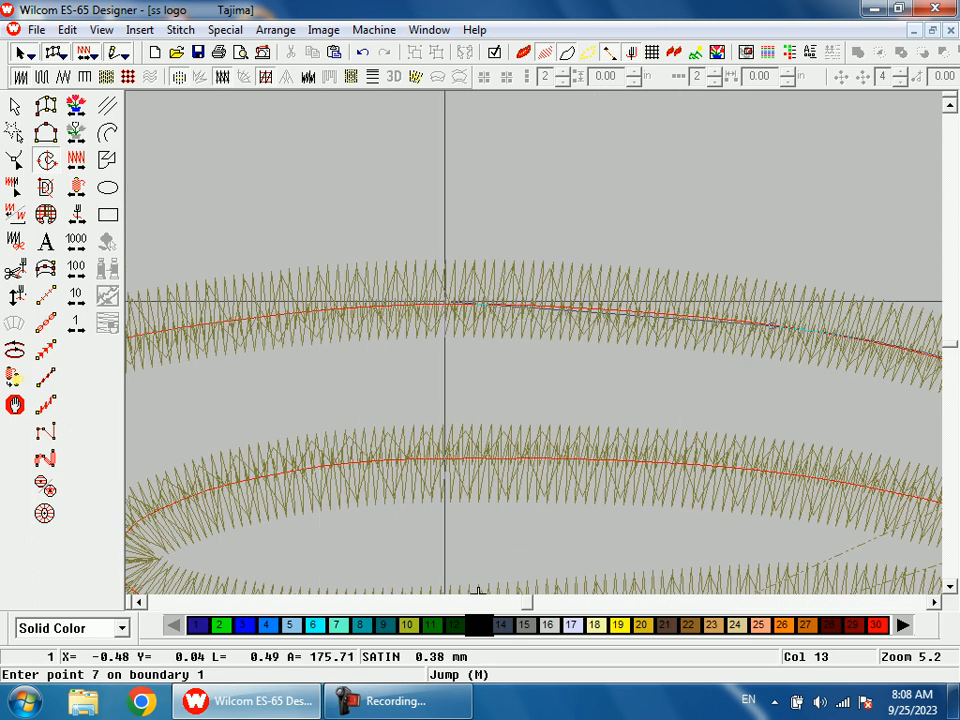
left_click(443, 301)
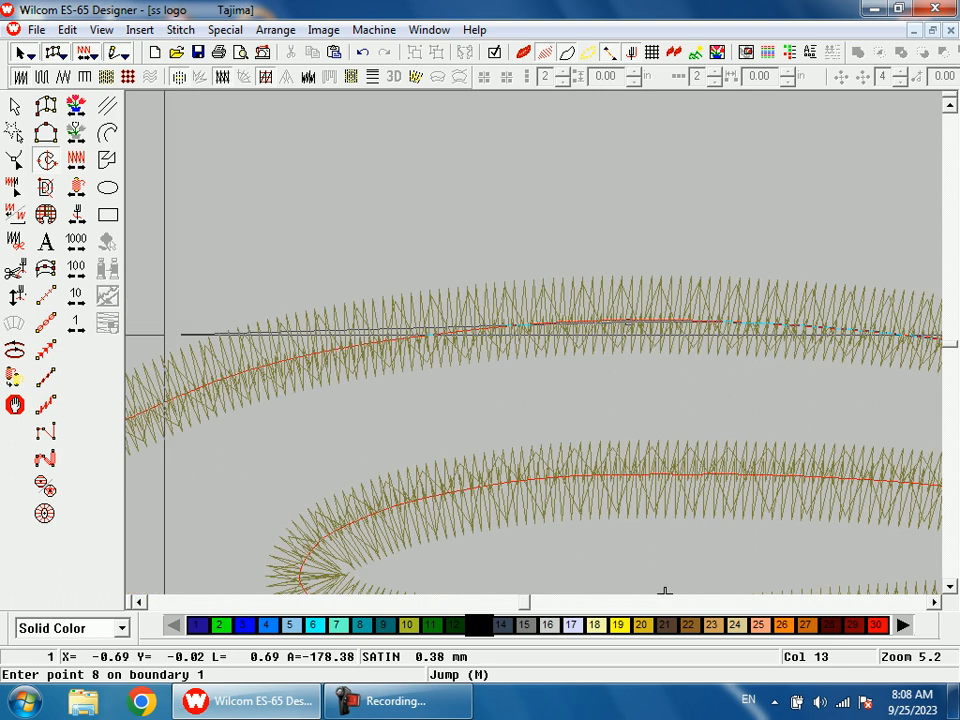
left_click(351, 343)
left_click(155, 455)
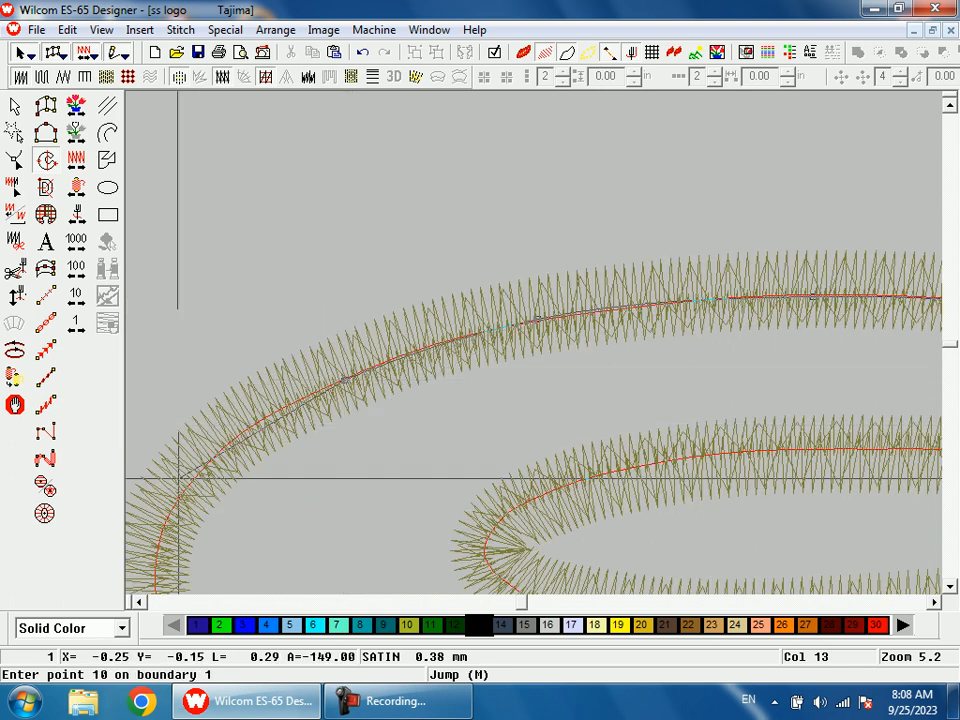
left_click(212, 461)
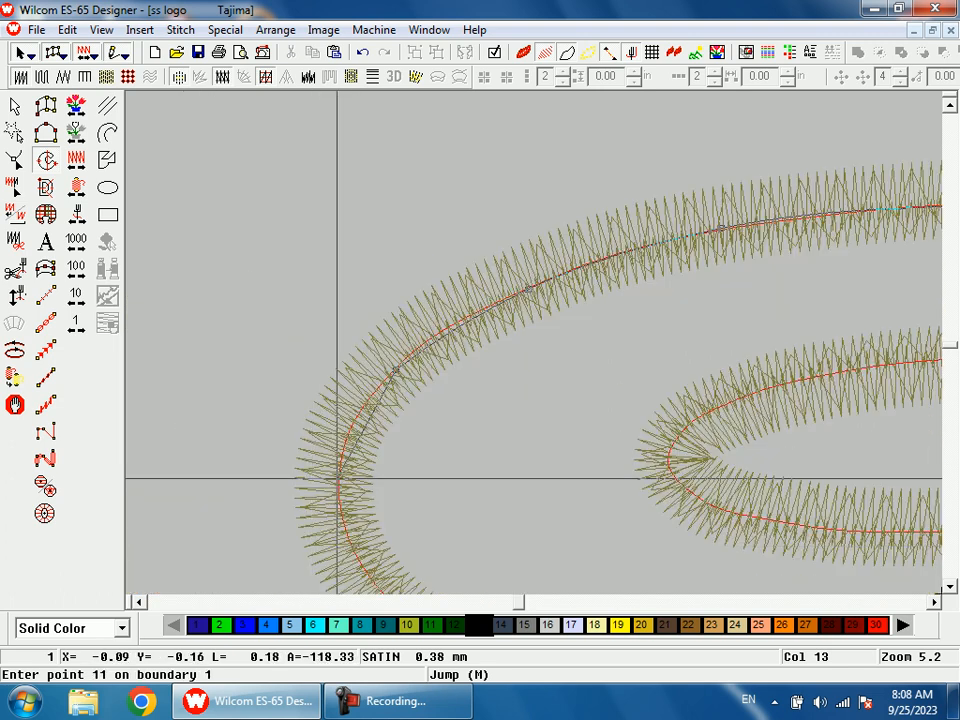
Step: Trace the fill boundary around the left S's left bend and onto the underside of its middle stroke
left_click(369, 567)
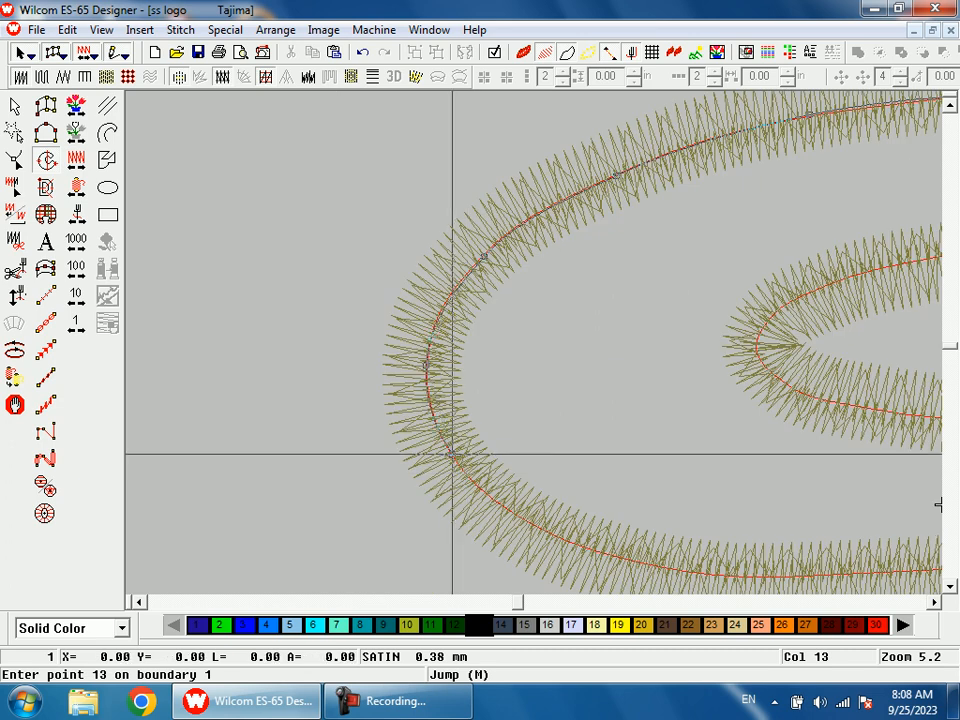
left_click(537, 522)
left_click(677, 456)
left_click(731, 460)
Step: Carry the fill boundary along the middle stroke's underside and around the right end of the S's lower opening
key("0")
key("b")
left_click_drag(648, 318, 752, 460)
left_click(745, 251)
left_click(733, 259)
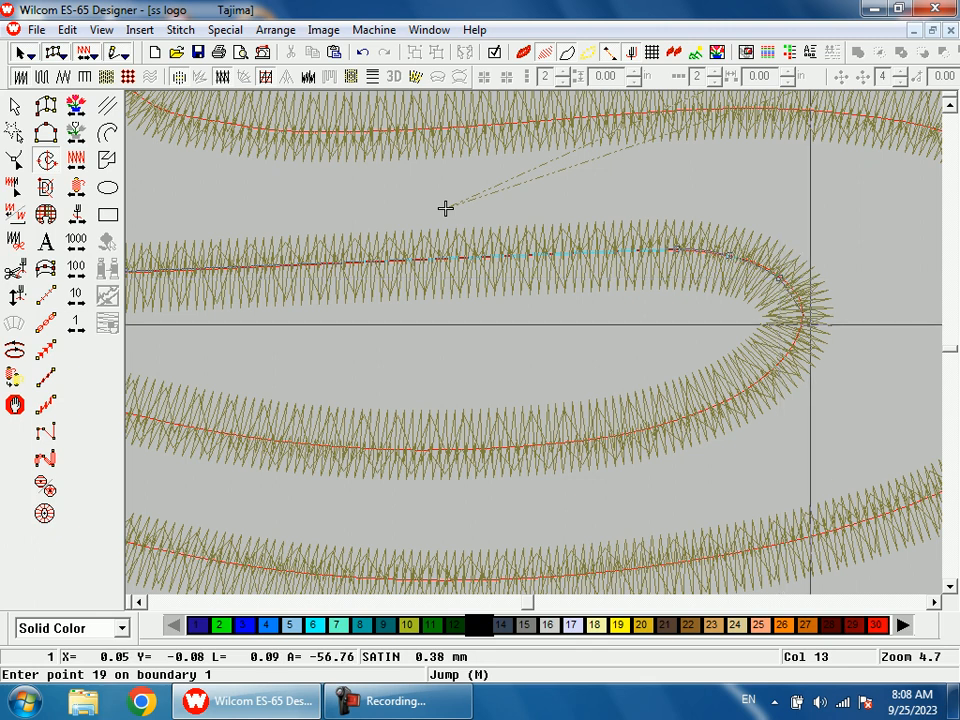
left_click(785, 357)
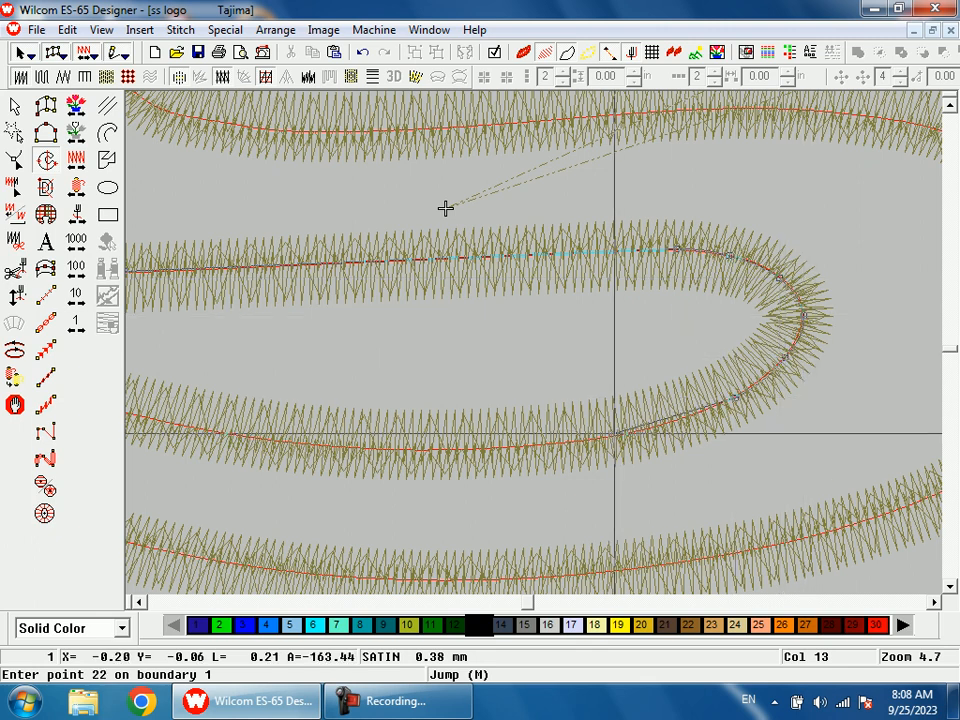
Step: Trace the fill boundary along the upper edge of the left S's lower arm towards its tip
left_click(446, 446)
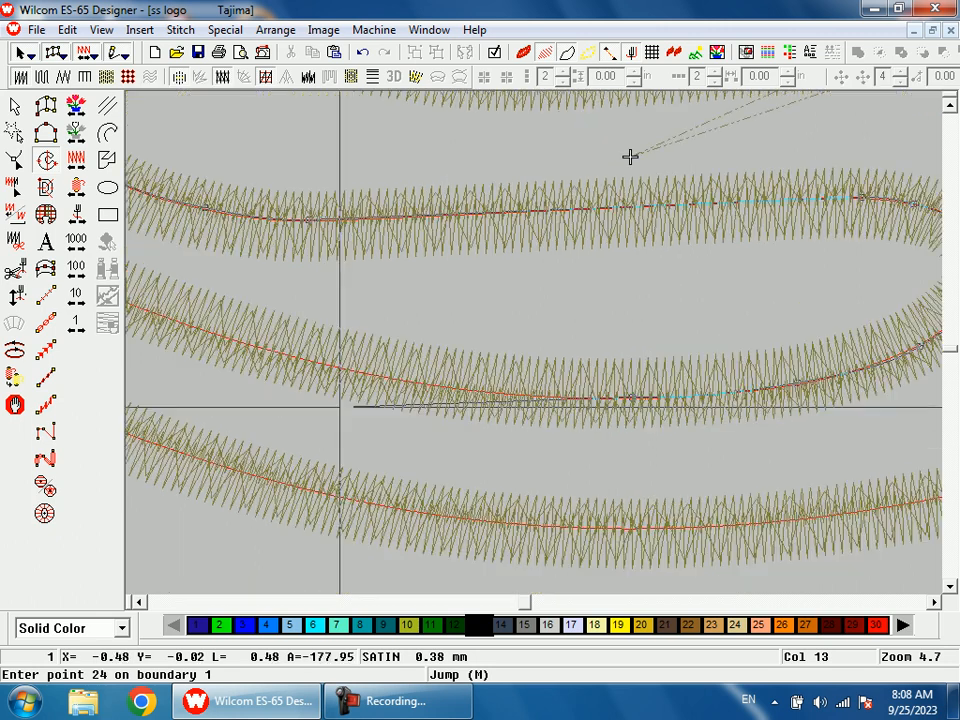
left_click(428, 388)
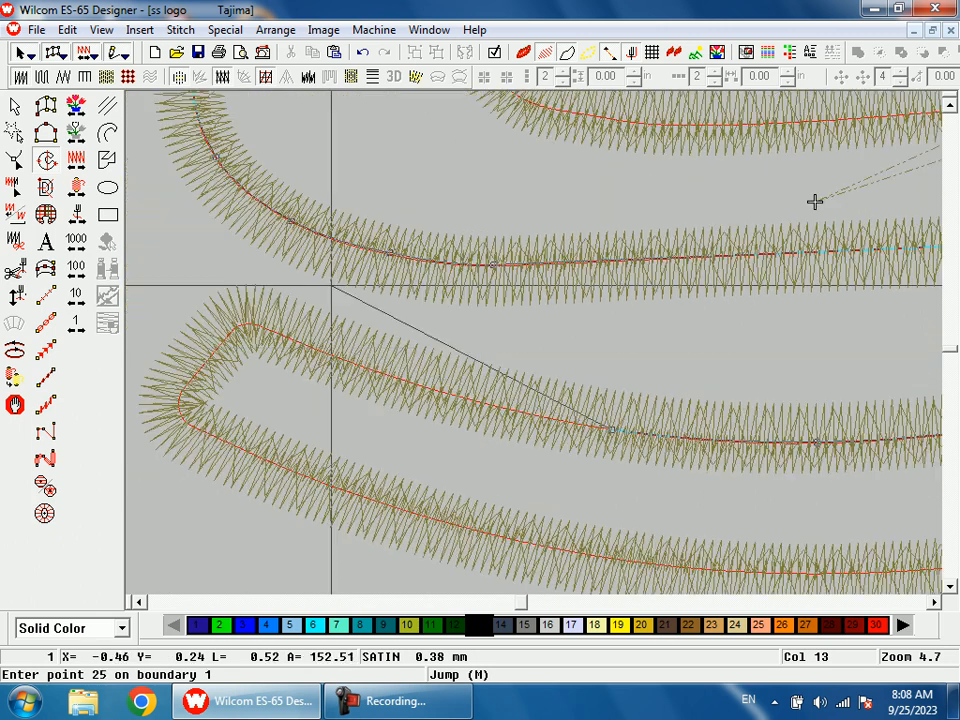
left_click(352, 362)
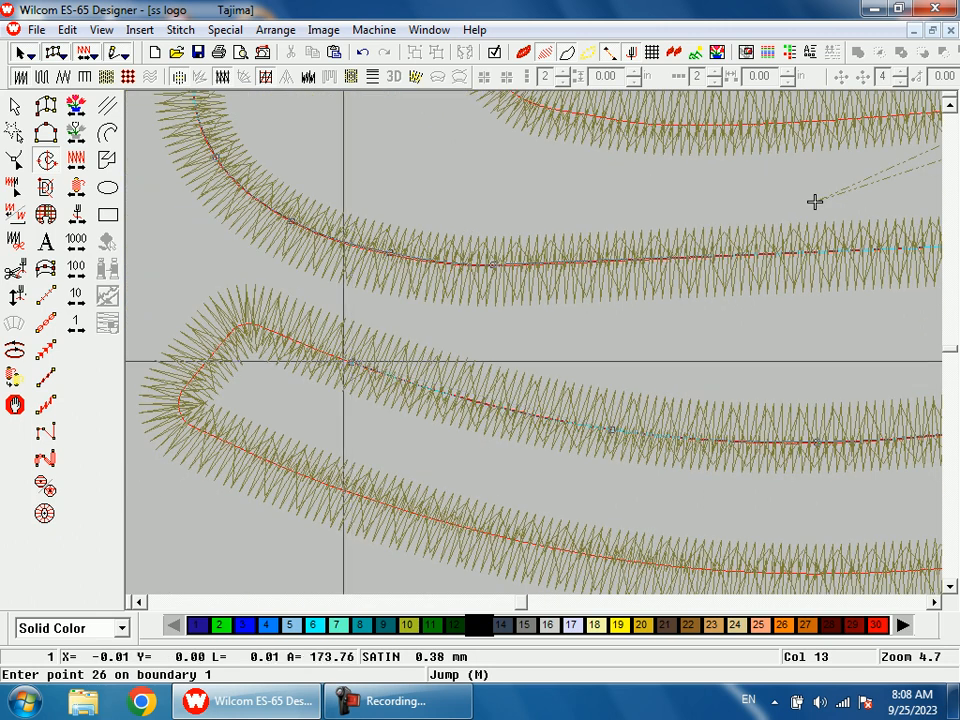
Step: Round both corners of the lower arm's tip with the fill boundary and reach the start of the S's bottom edge
left_click(258, 326)
left_click(240, 328)
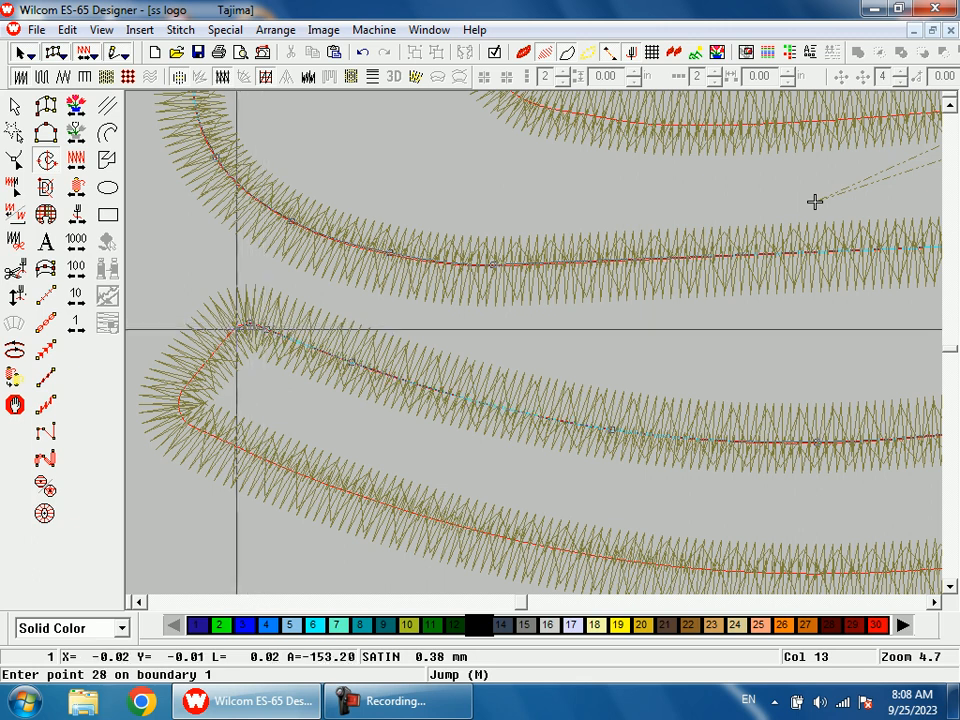
left_click(364, 373)
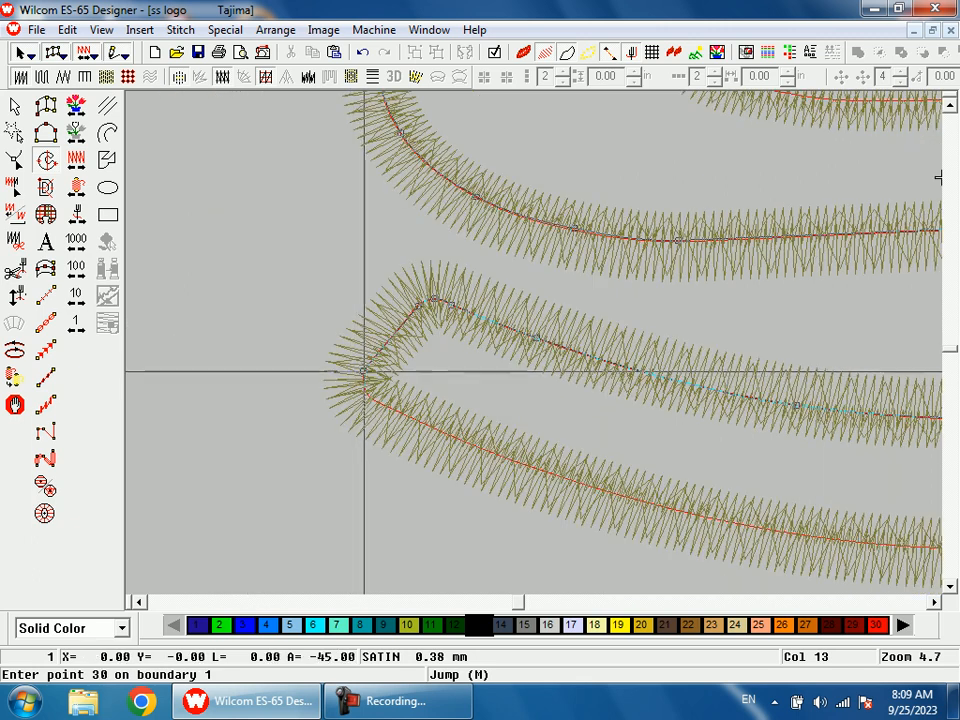
left_click(369, 394)
left_click(374, 403)
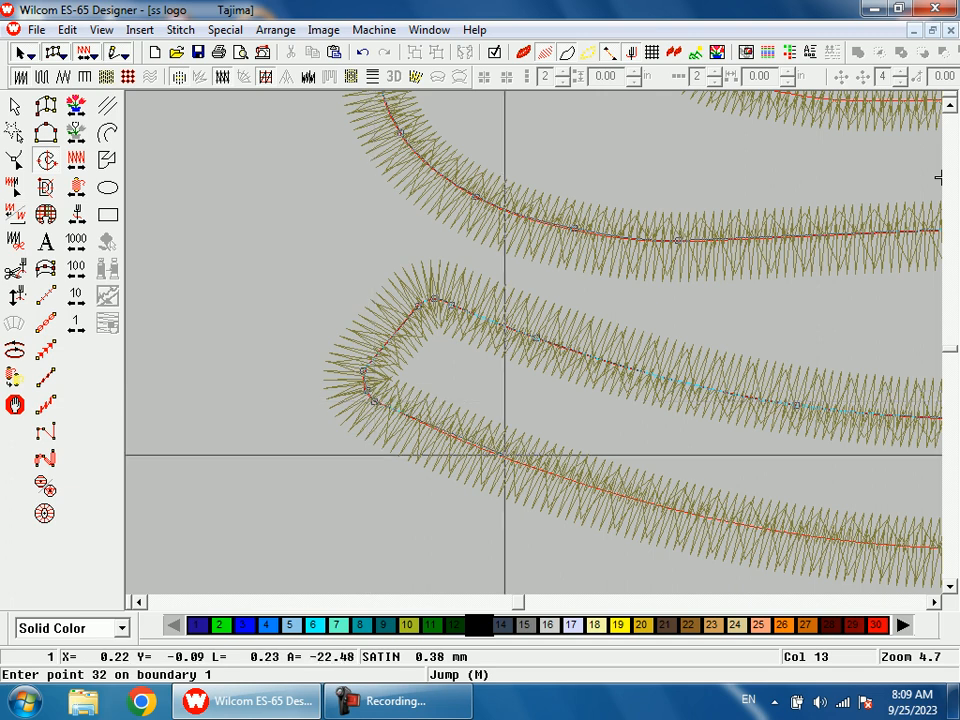
Step: Trace the fill boundary along the left S's bottom edge and up to the start of its right bend
left_click(505, 456)
left_click(737, 523)
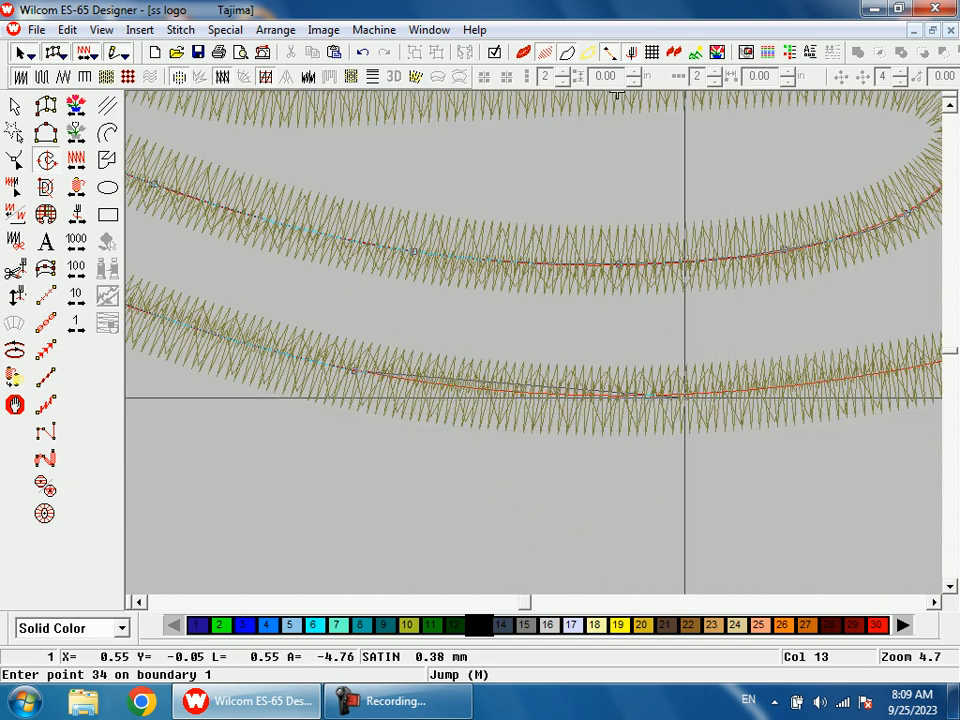
left_click(684, 395)
left_click(764, 343)
left_click(501, 347)
left_click(597, 294)
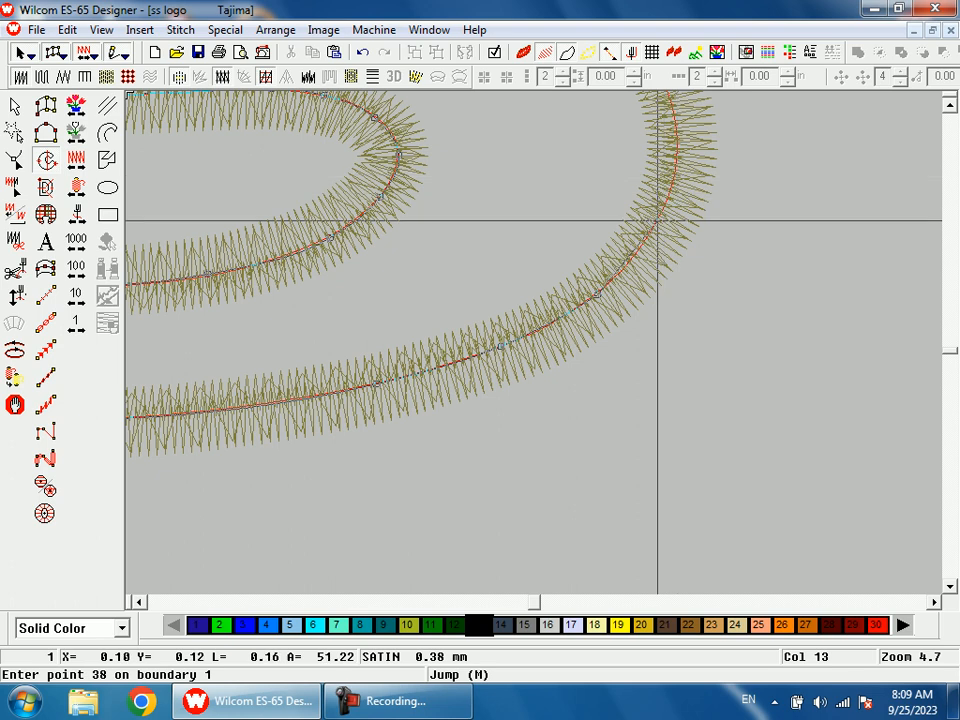
Step: Carry the fill boundary around the left S's right bend and along the upper side of its middle stroke
left_click(651, 228)
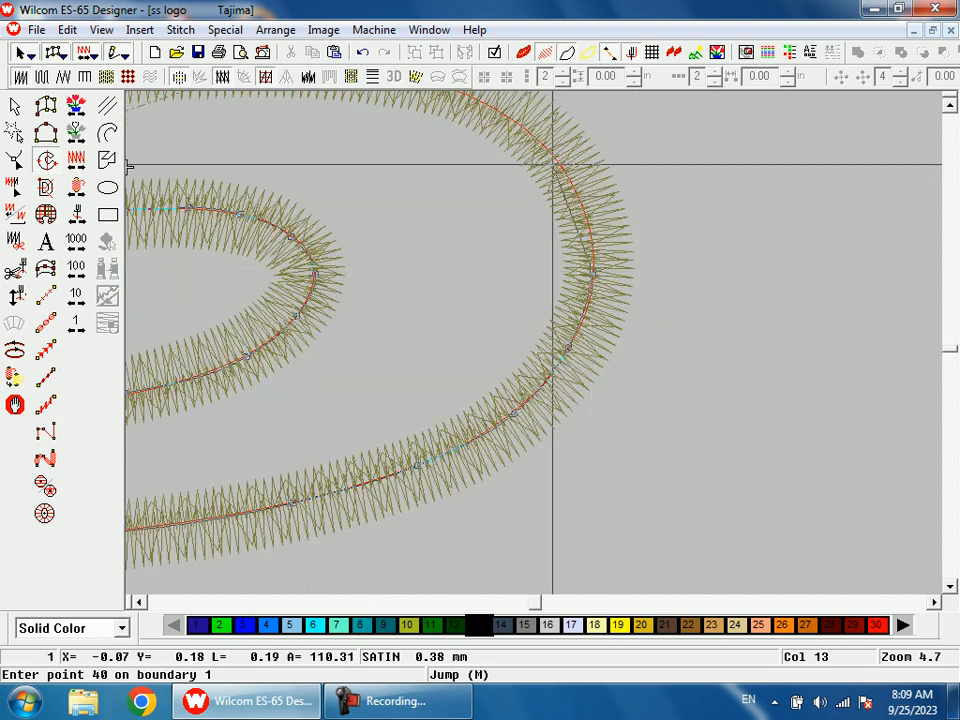
left_click(561, 168)
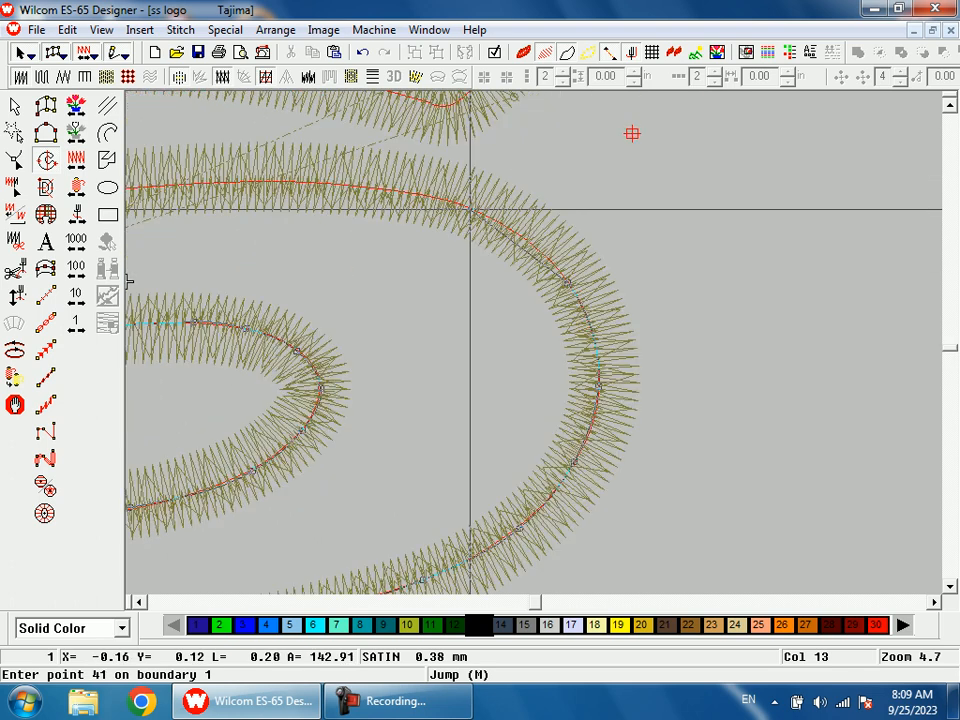
left_click(128, 281)
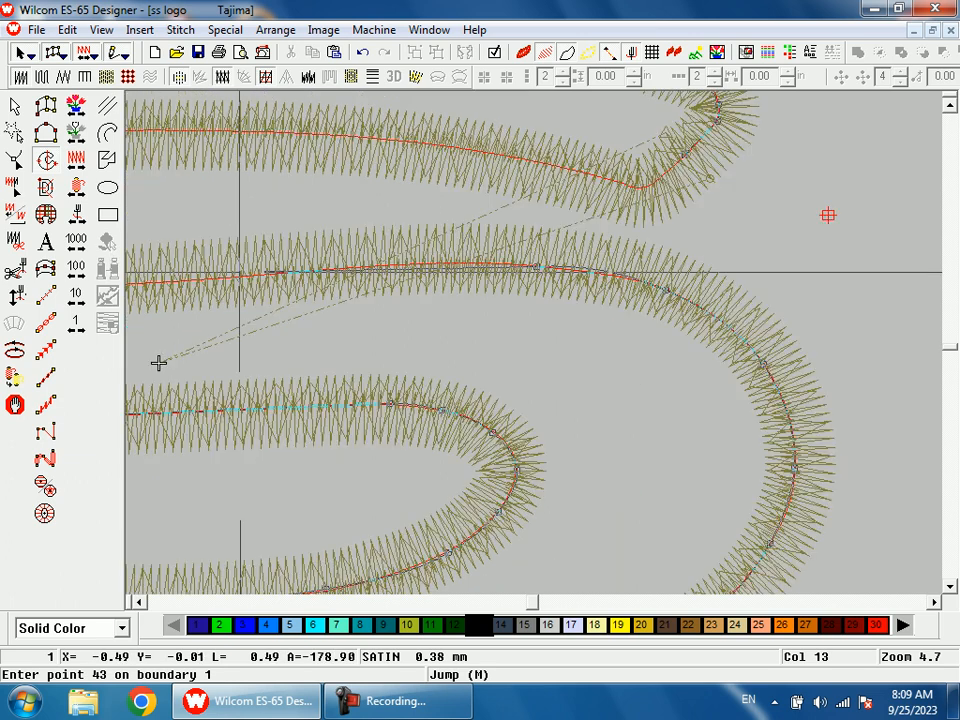
left_click(158, 362)
left_click(347, 388)
left_click(344, 326)
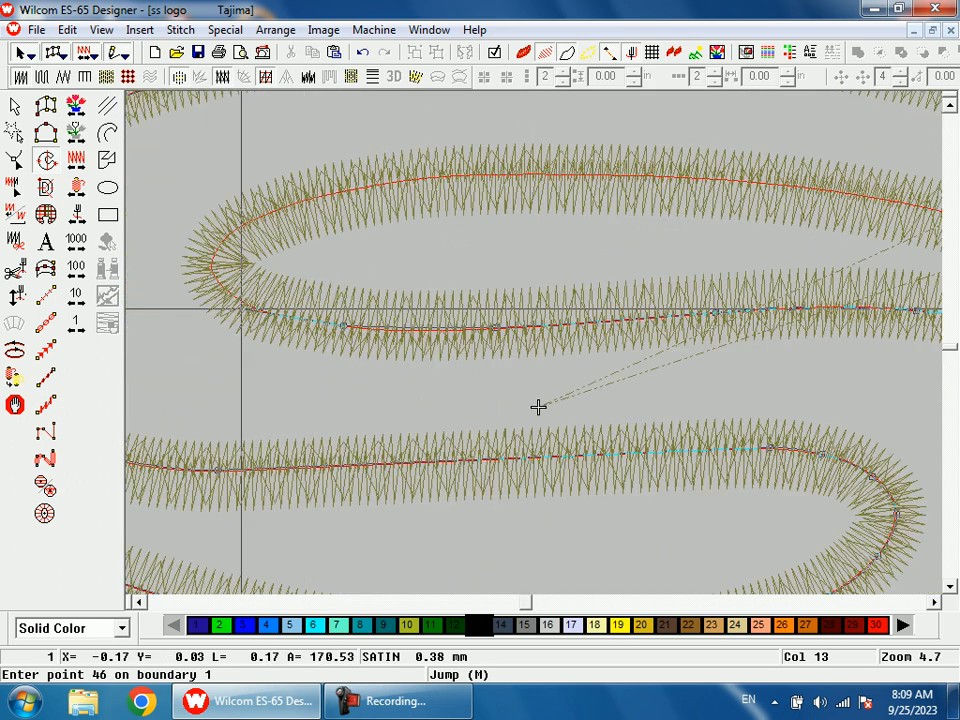
Step: Round the left end of the S's upper opening with the fill boundary and reach the upper arm's underside
left_click(243, 304)
left_click(216, 279)
left_click(217, 248)
left_click(242, 226)
left_click(445, 188)
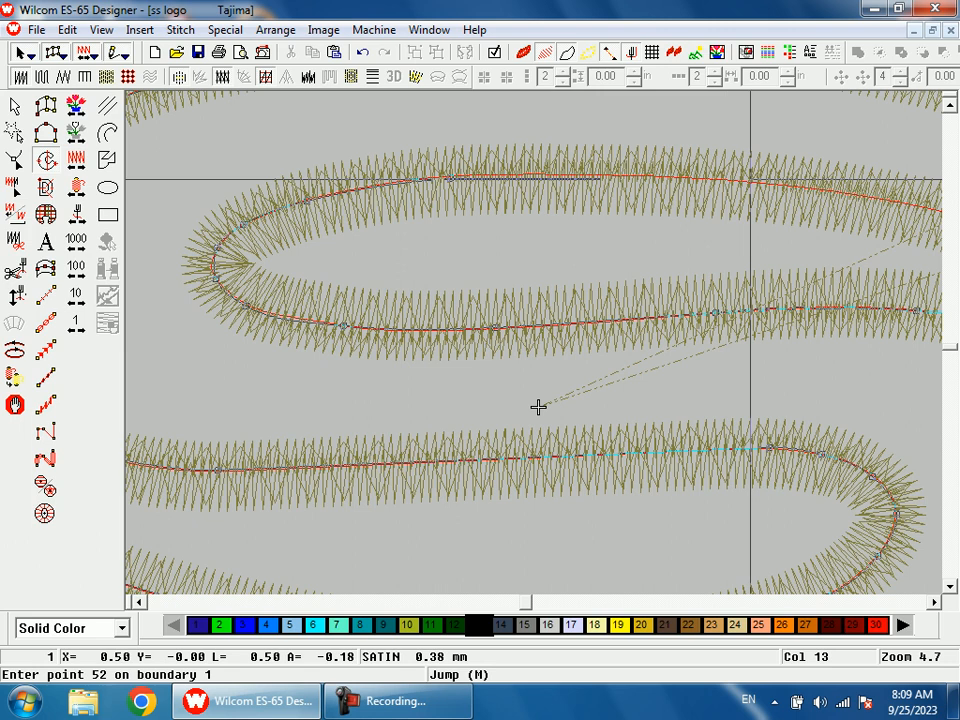
Step: Finish the fill boundary along the upper arm's underside and around its tip, closing the shape to generate the fill
right_click(714, 176)
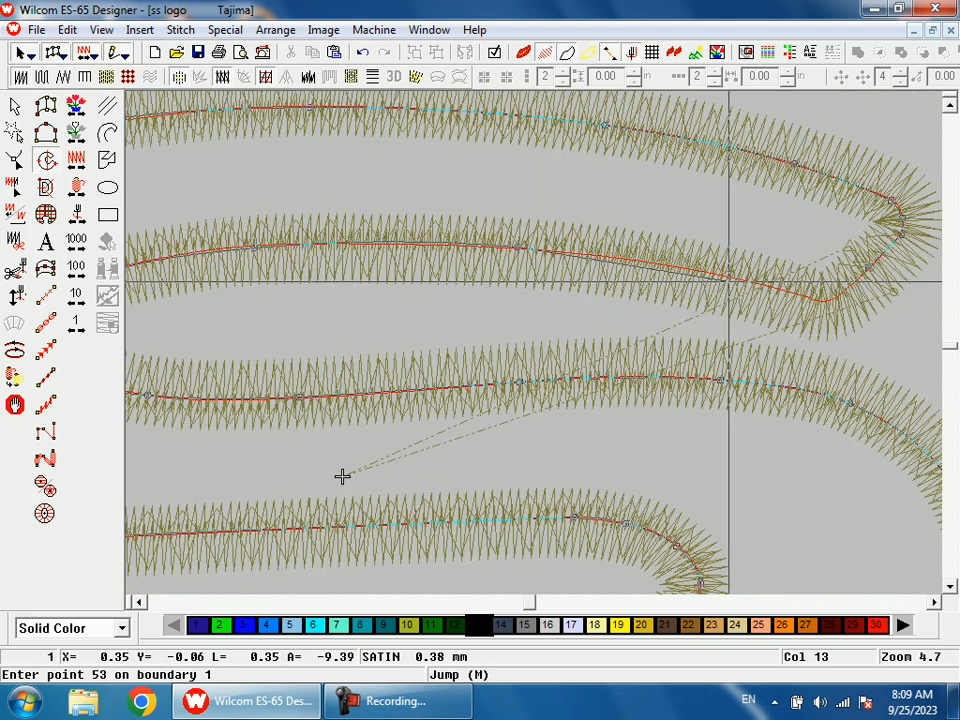
left_click(822, 300)
left_click(822, 300)
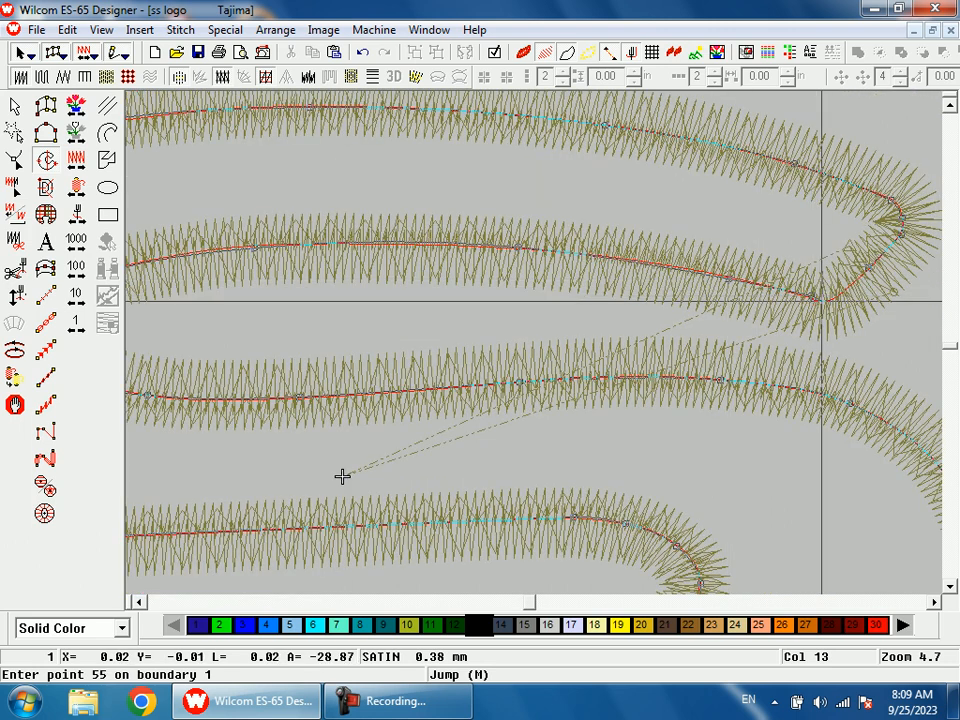
left_click(835, 293)
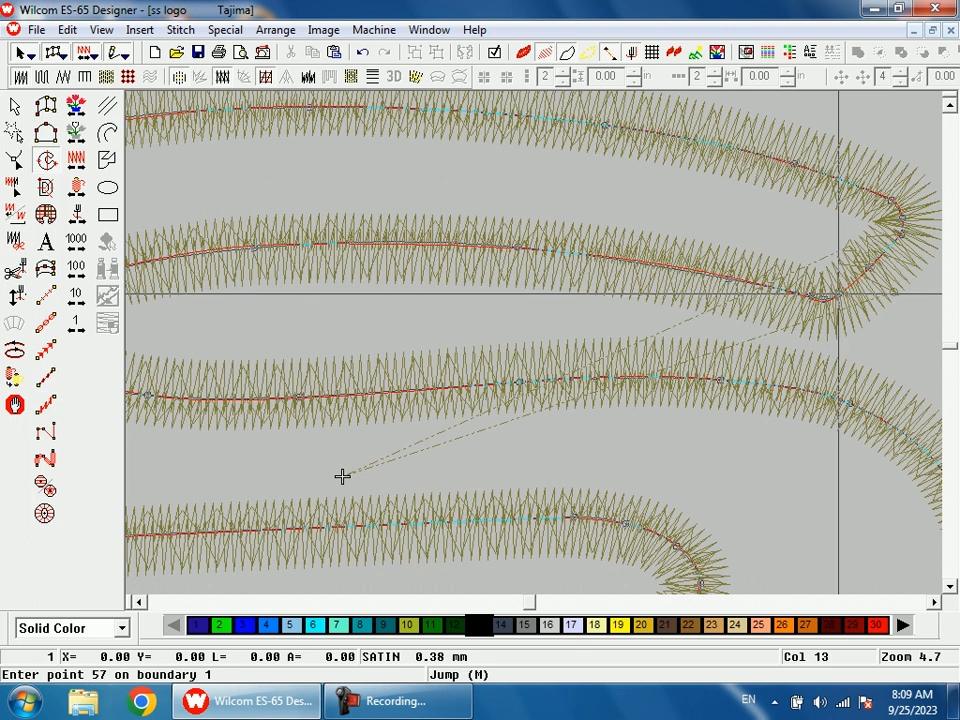
key("Return")
key("shift+z")
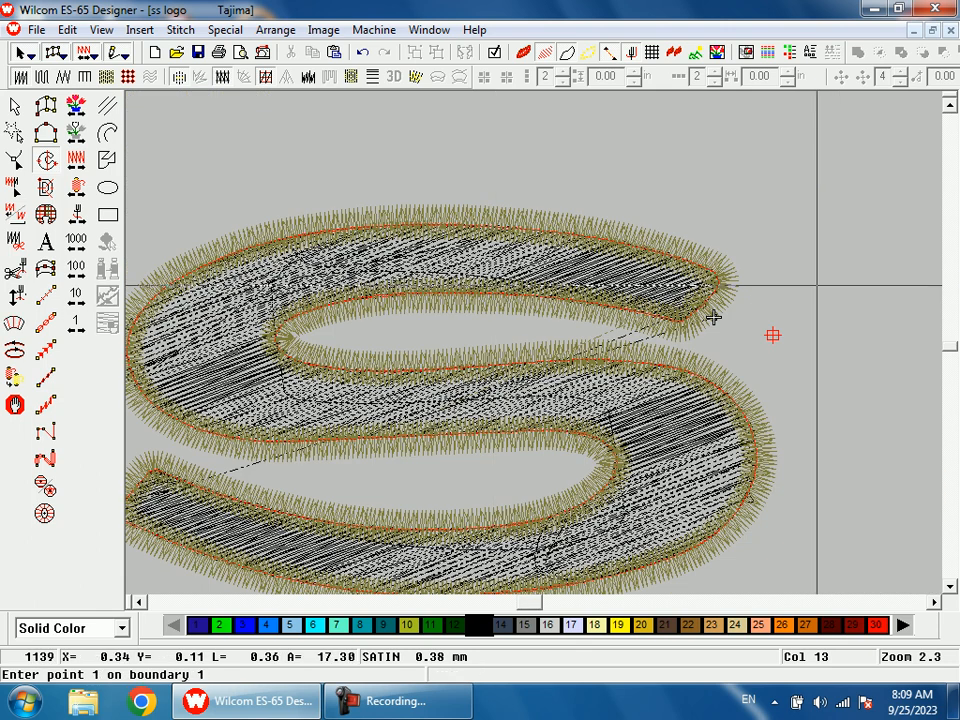
Step: Convert the left S's inner fill to Tatami stitching and give it red thread colour 30
left_click(18, 106)
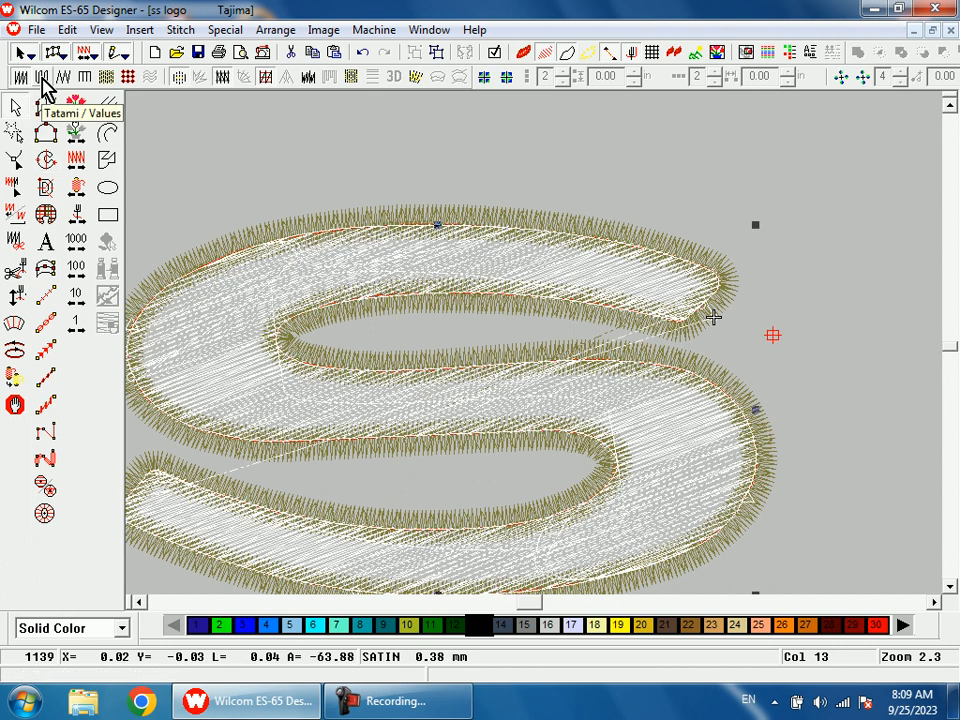
left_click(41, 77)
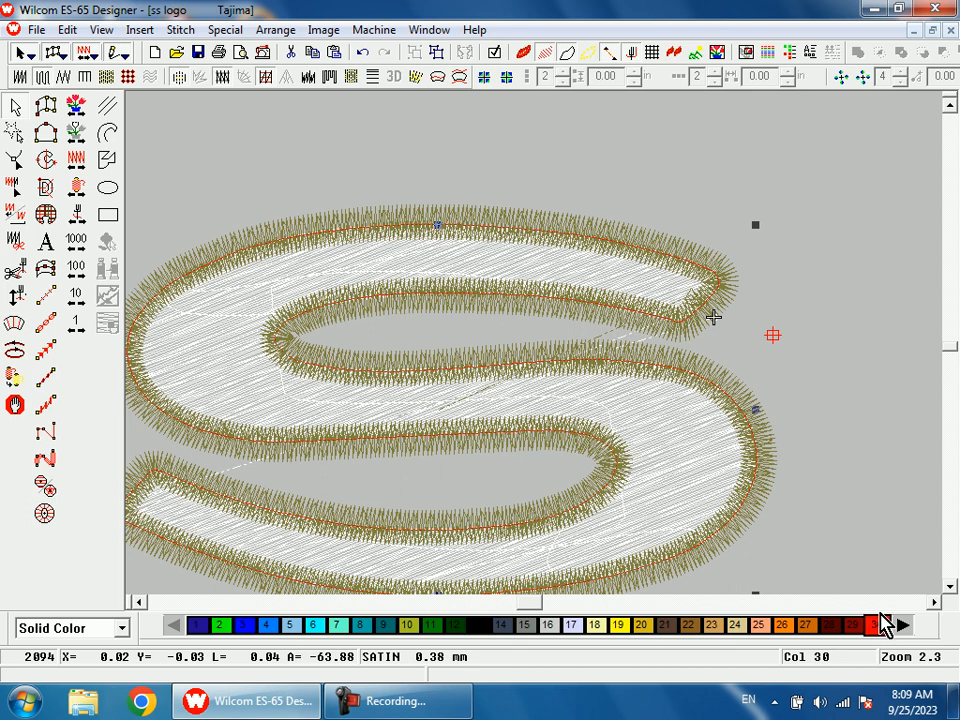
key("shift+z")
left_click(818, 434)
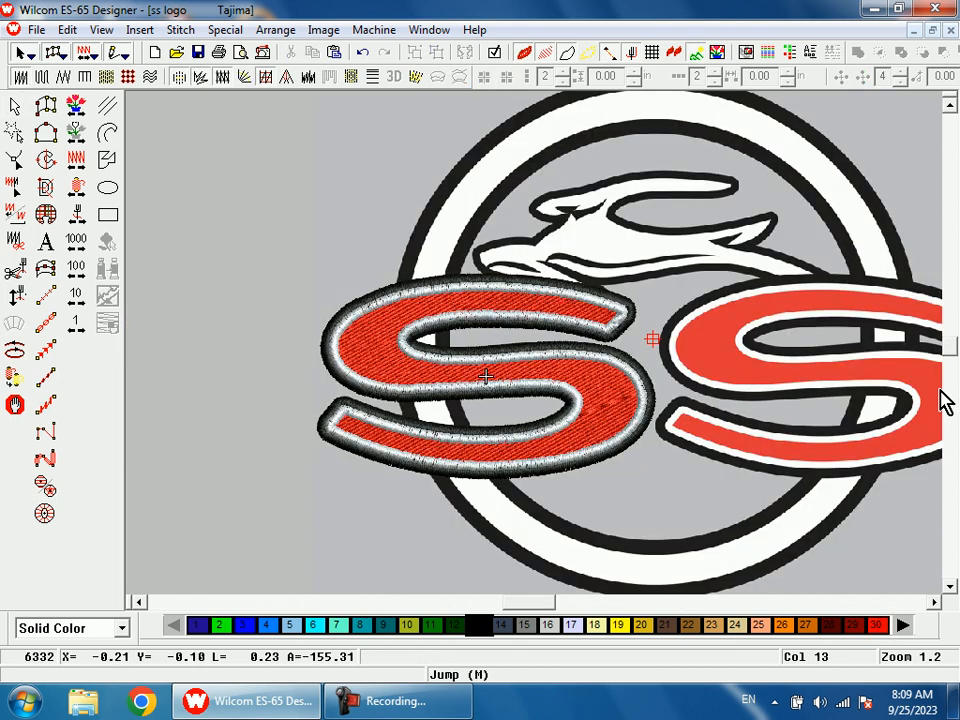
Step: Select all parts of the left S and place a copy of them over the artwork's right S
key("shift+z")
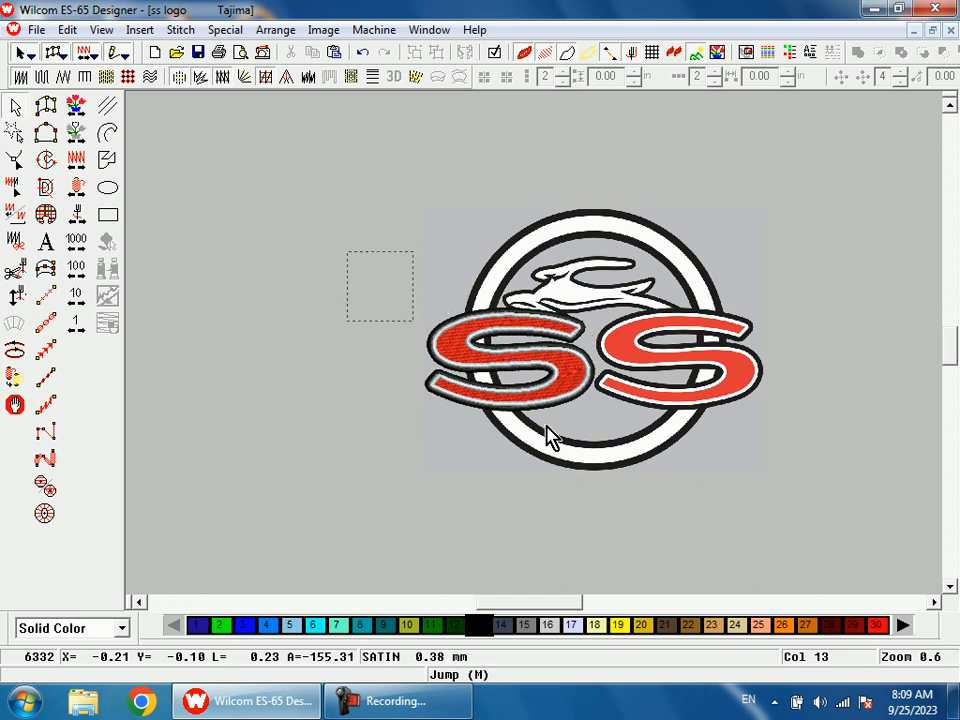
left_click_drag(628, 478, 628, 478)
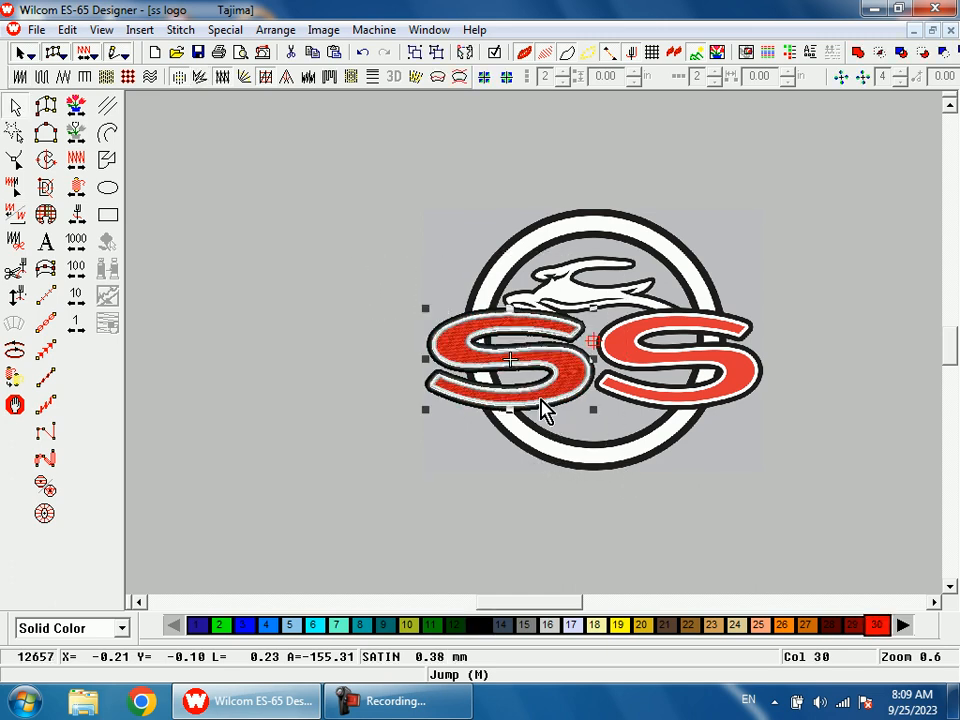
left_click_drag(527, 383, 682, 383)
key("shift+z")
key("b")
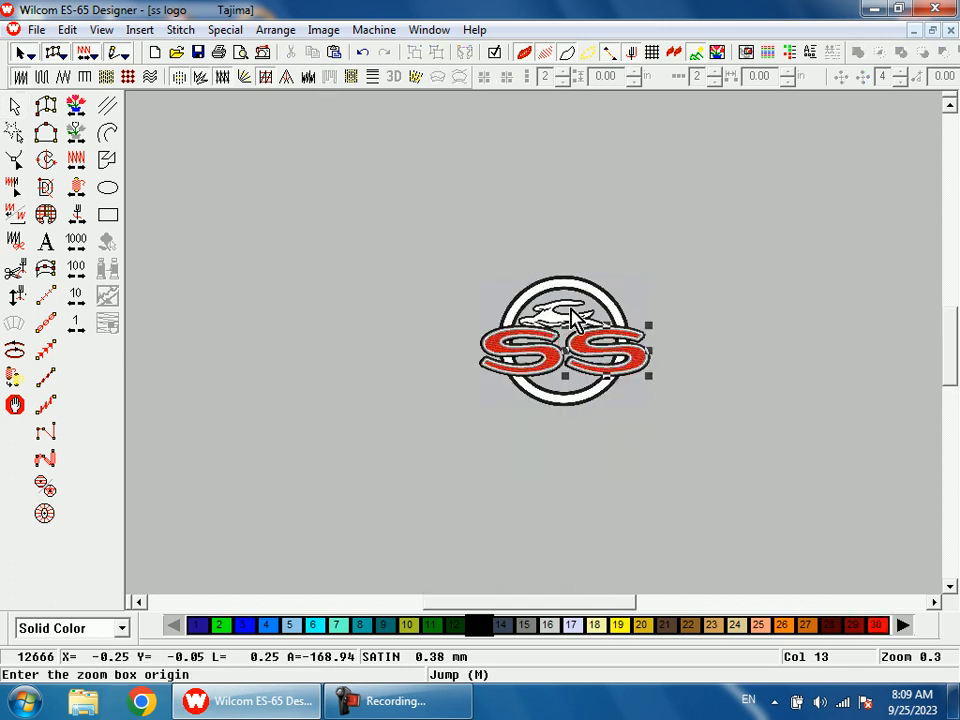
Step: Nudge the copied S horizontally until it lines up with the artwork's right S
left_click_drag(572, 309, 640, 396)
key("shift+t")
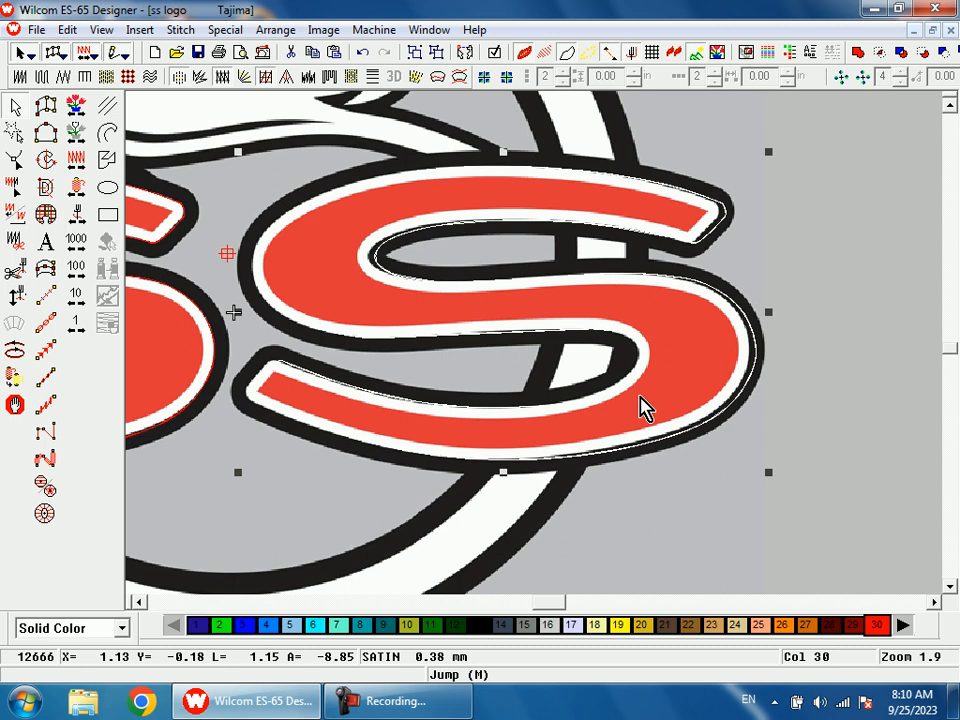
key("Left")
key("Left")
key("Left")
key("Left")
key("Left")
key("Left")
key("Left")
key("Left")
key("Right")
key("Right")
key("shift+t")
key("shift+z")
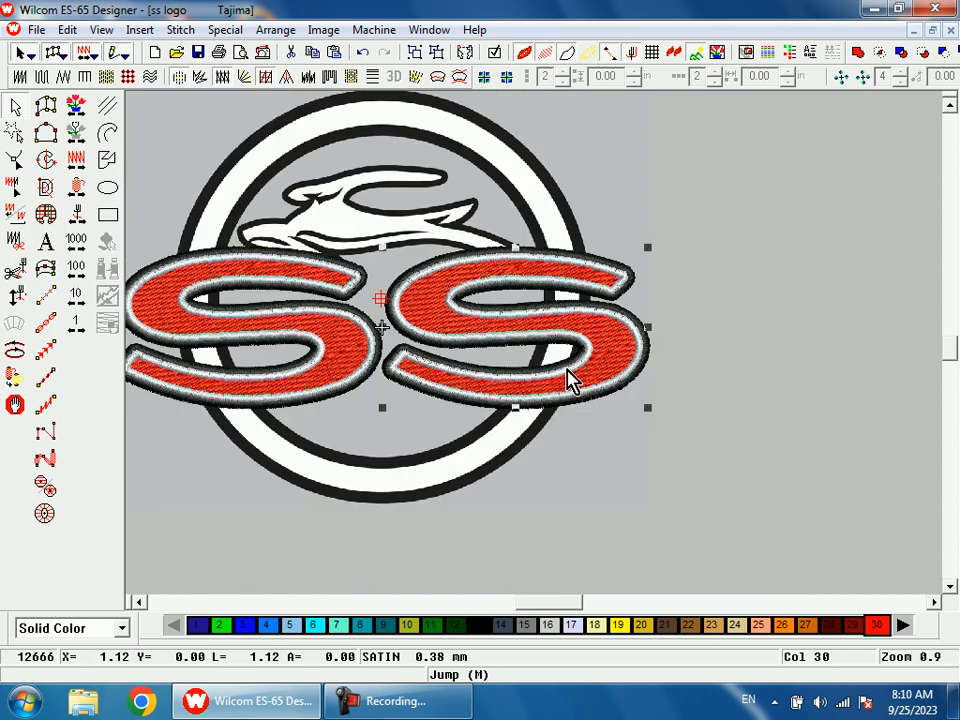
Step: Deselect the copied S and travel to the start of the design's stitch sequence
key("Escape")
left_click(497, 314)
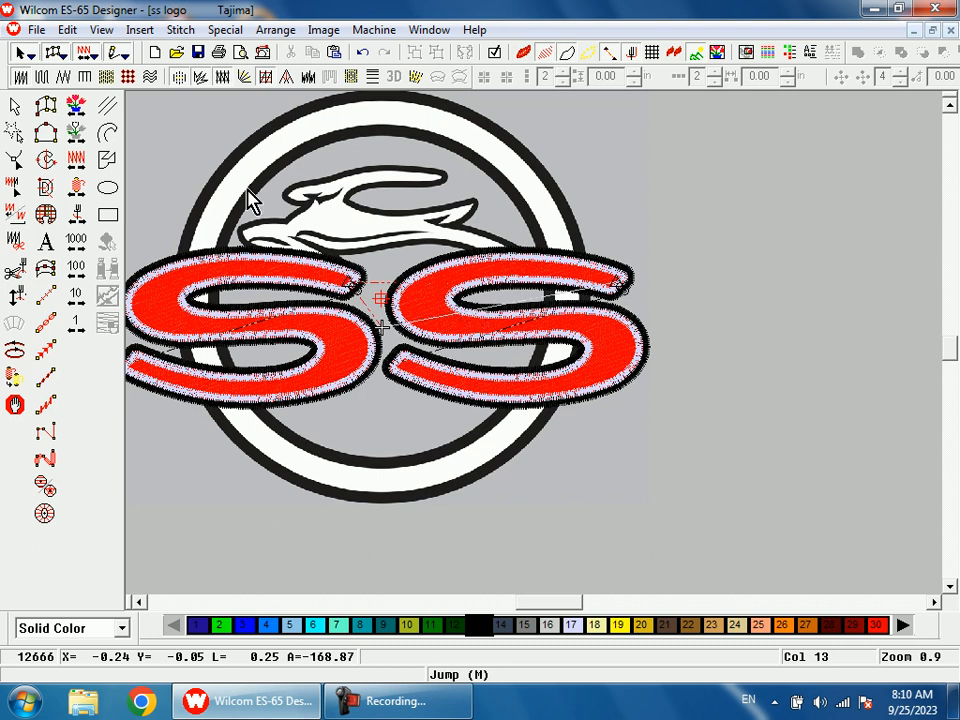
left_click(80, 106)
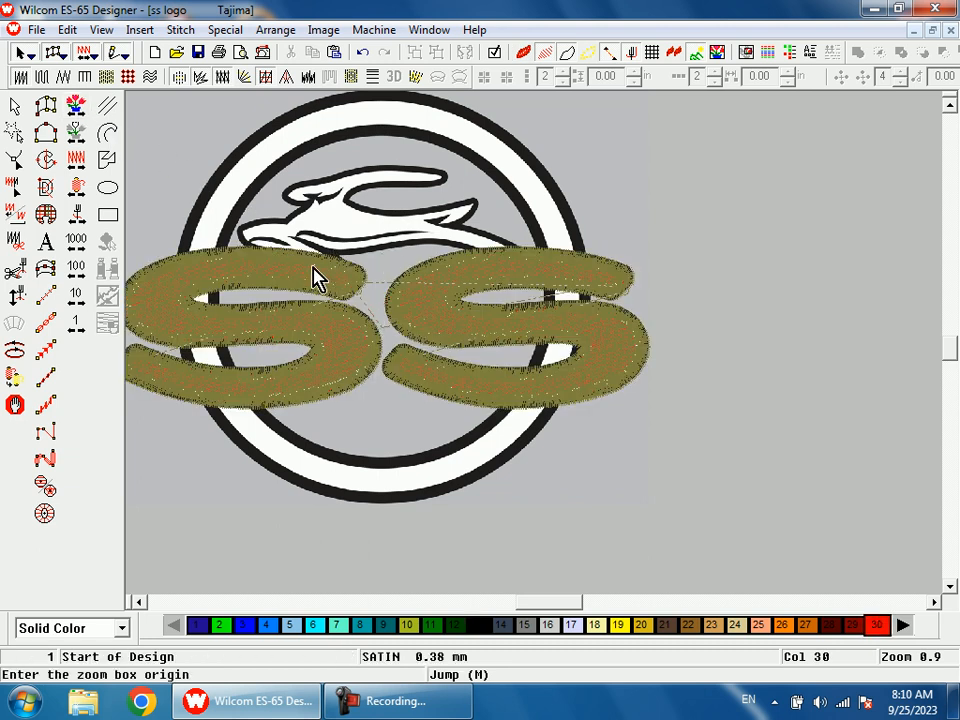
Step: Digitize a satin column over the black wedge below the leaping animal's chest, ending on the left S's border
left_click_drag(307, 215, 355, 298)
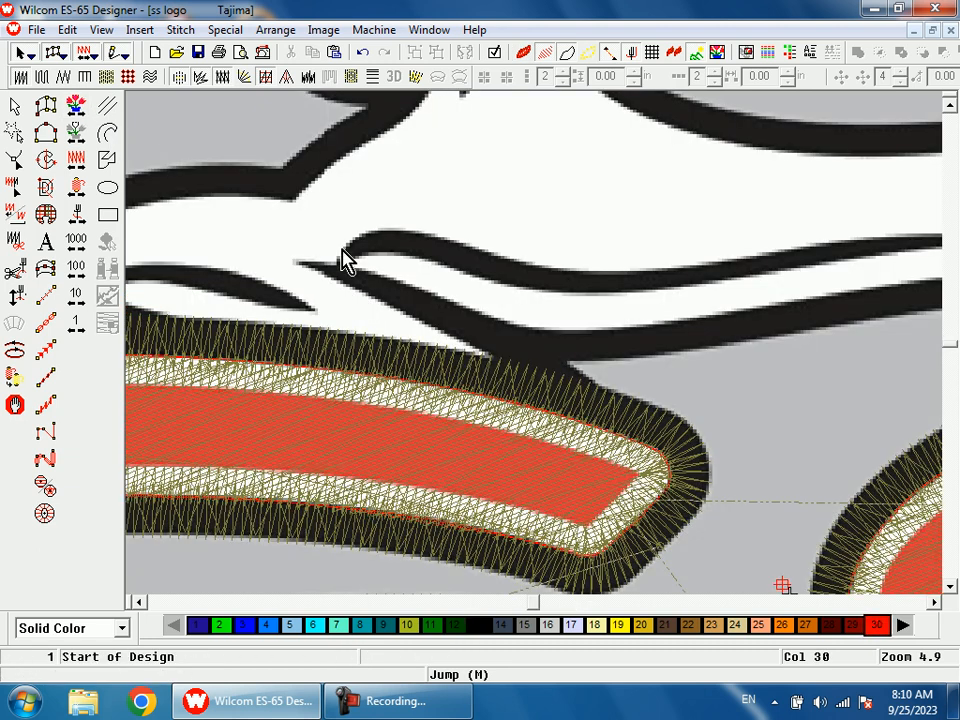
key("shift+z")
key("shift+z")
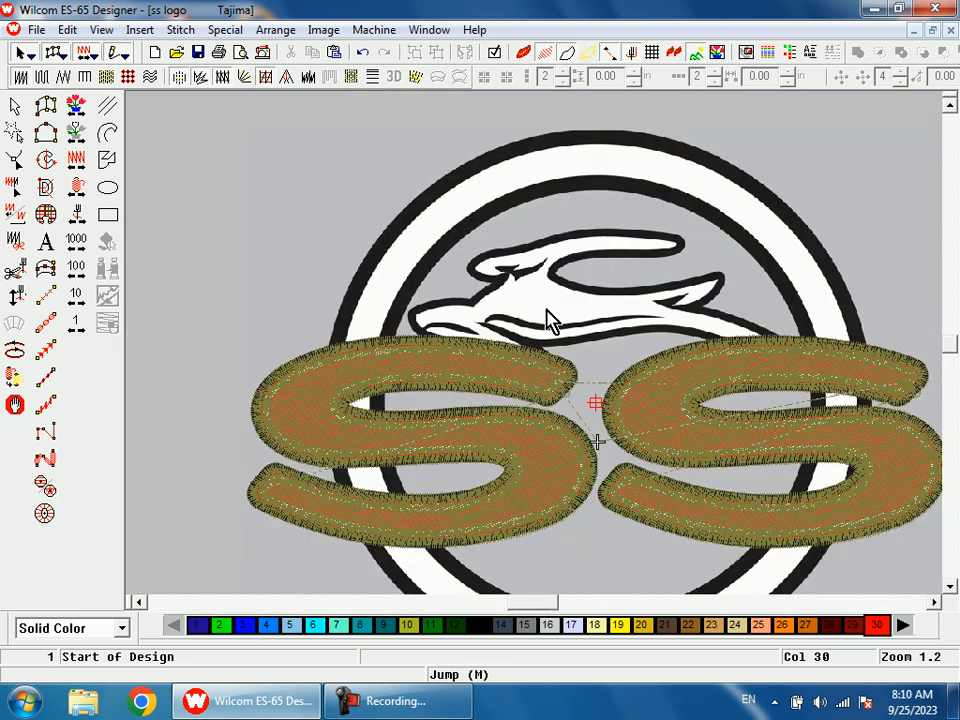
left_click_drag(434, 272, 541, 412)
key("space")
left_click(482, 274)
left_click(482, 274)
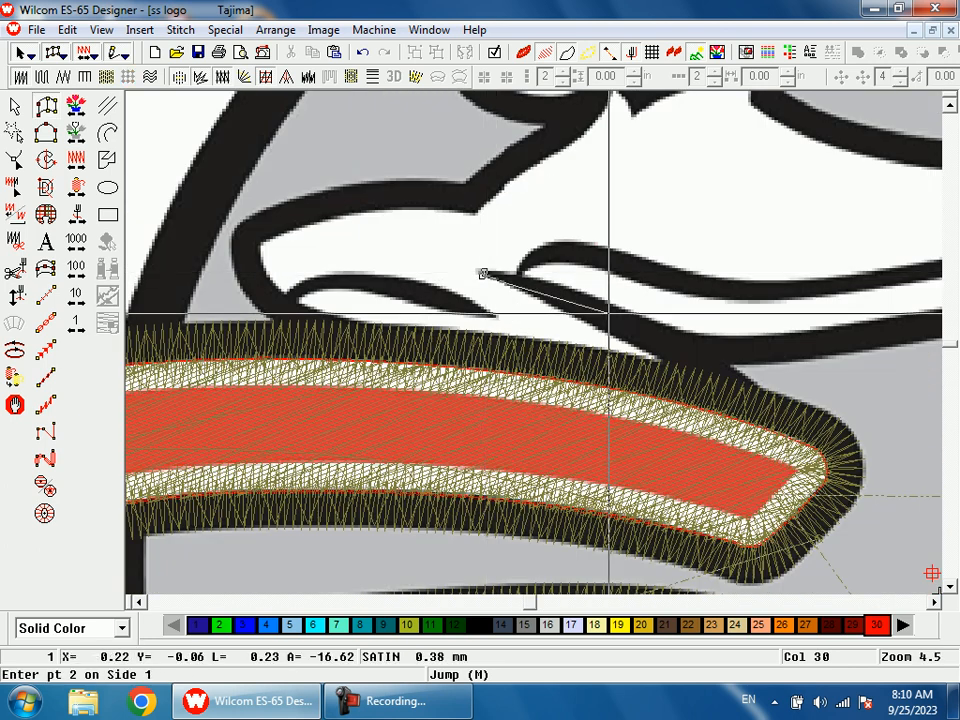
left_click(560, 304)
left_click(646, 349)
left_click(664, 327)
left_click(684, 379)
left_click(688, 380)
key("Return")
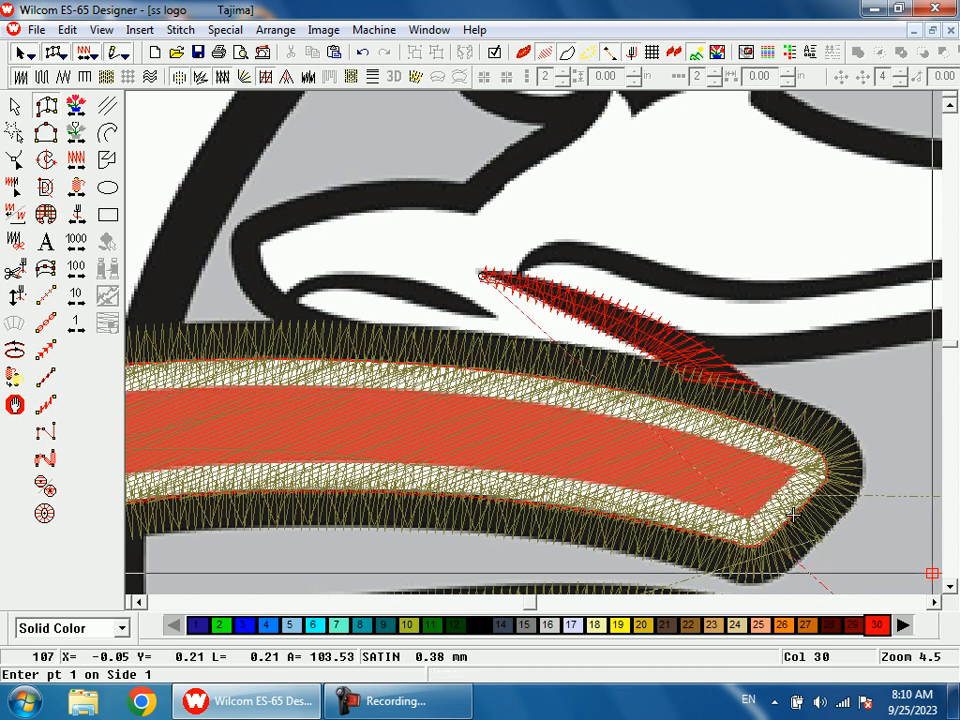
Step: Recolour the wedge-shaped satin column black, colour 13, and travel to its end in the stitch sequence
left_click(13, 108)
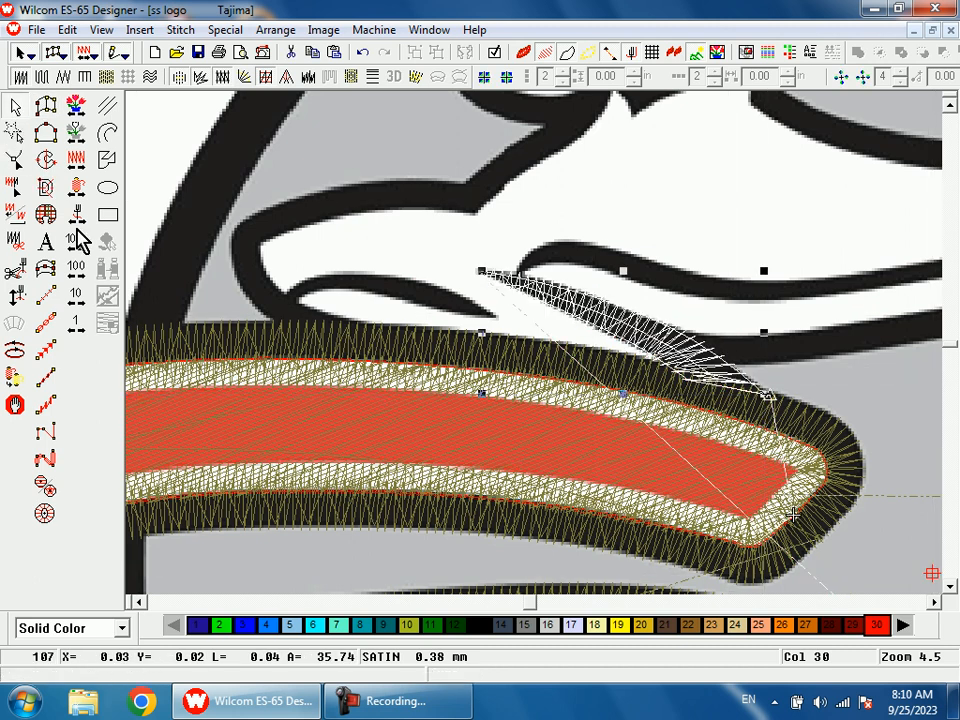
left_click(487, 625)
key("Escape")
key("Home")
key("ctrl+Right")
key("shift+z")
left_click_drag(657, 403, 657, 403)
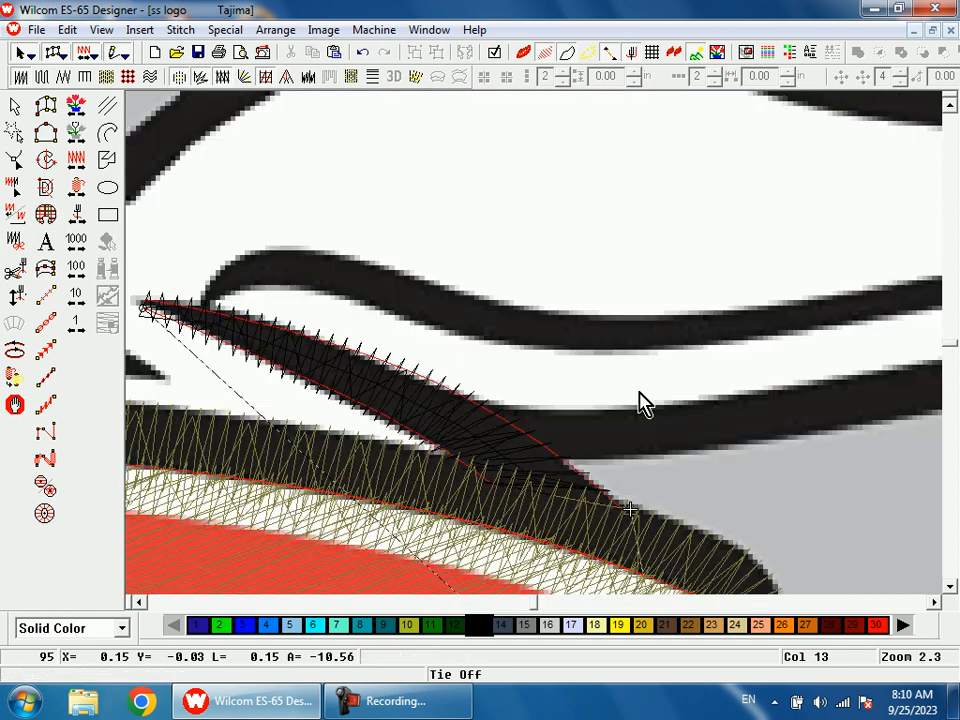
Step: Start a satin column from the black wedge and set paired points along the animal's lower body outline
key("h")
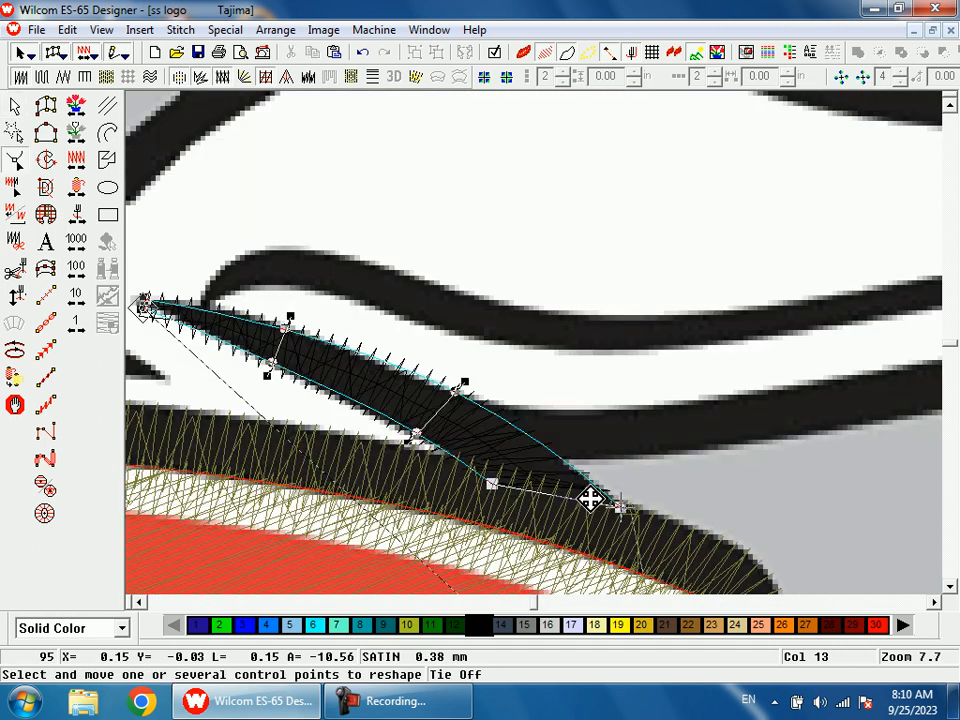
key("a")
left_click(485, 407)
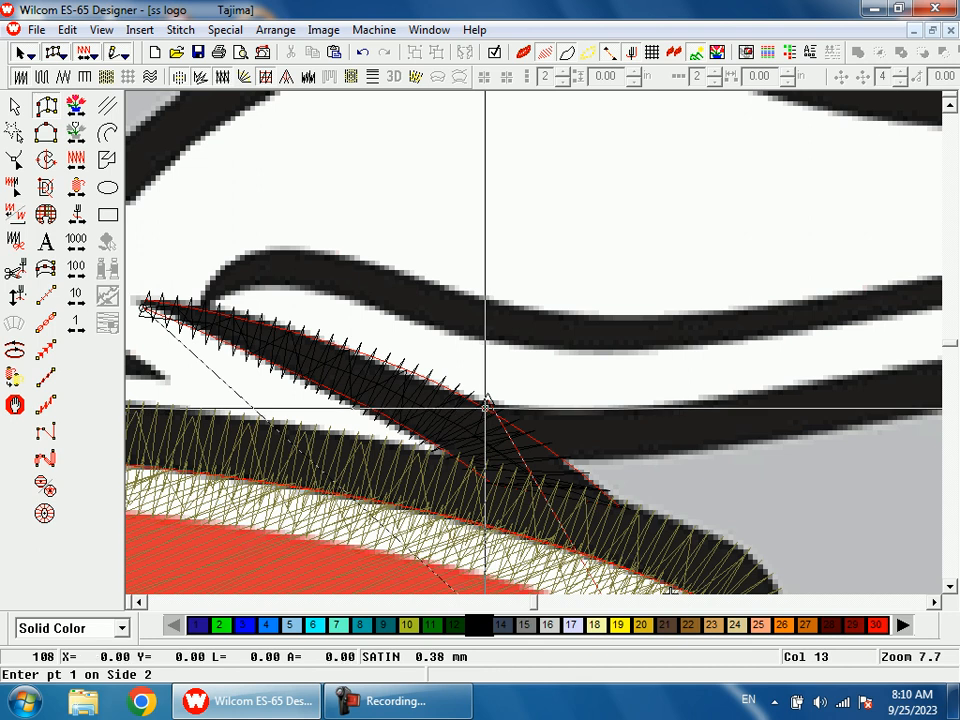
left_click(556, 457)
left_click(733, 398)
left_click(738, 444)
left_click(787, 338)
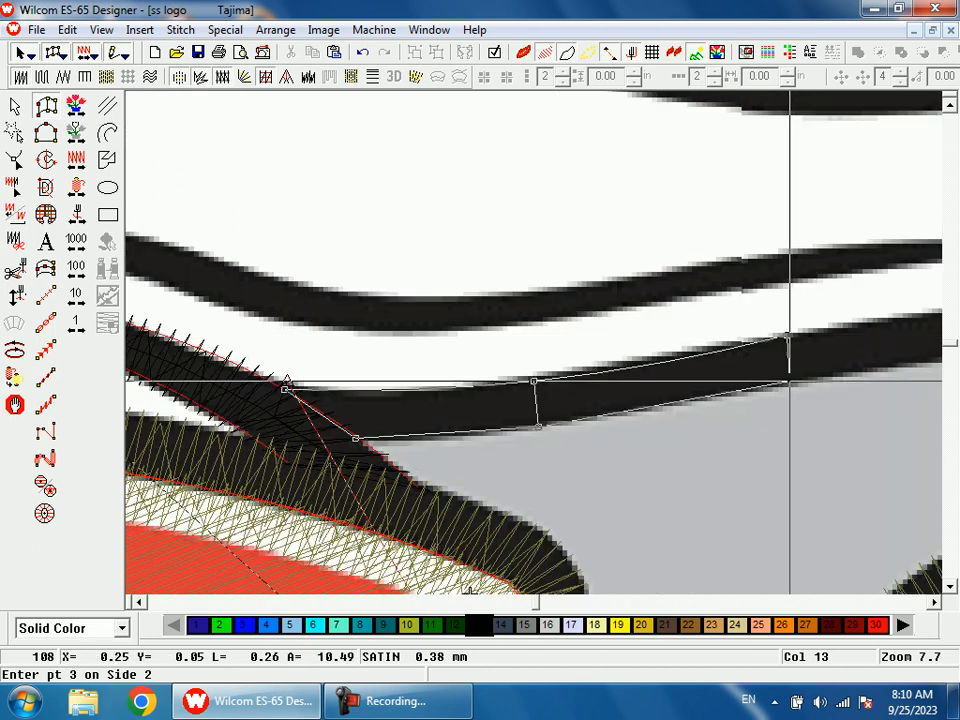
left_click(790, 382)
Step: Continue the lower outline's satin column over its curve down to the right S's upper border and generate its stitches
key("shift+z")
key("shift+z")
key("b")
left_click(673, 346)
left_click(571, 297)
left_click(567, 347)
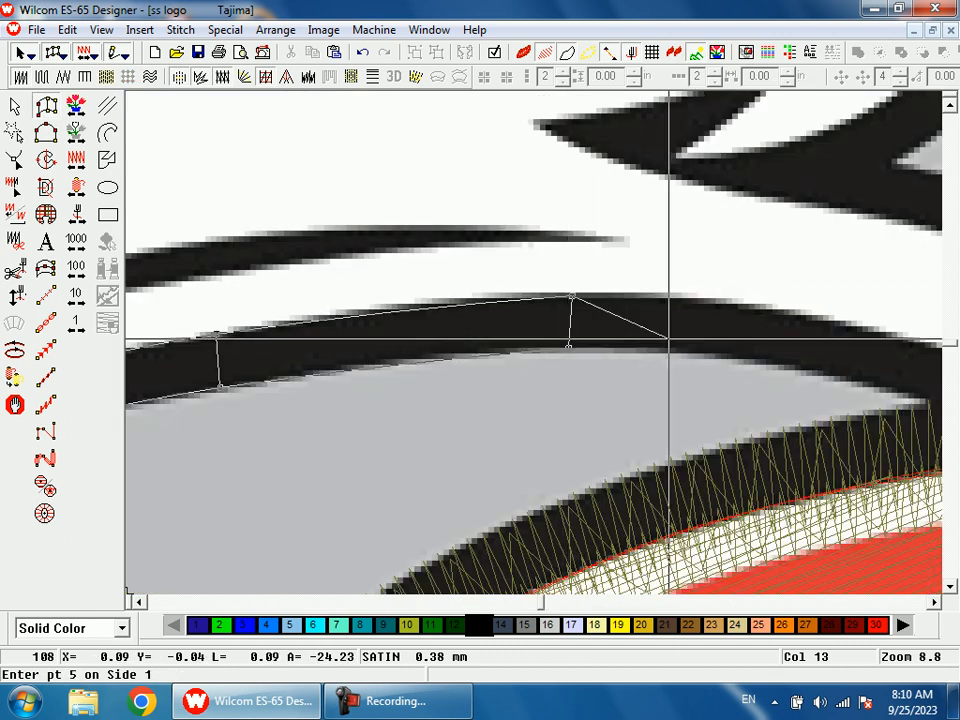
left_click(785, 315)
left_click(778, 359)
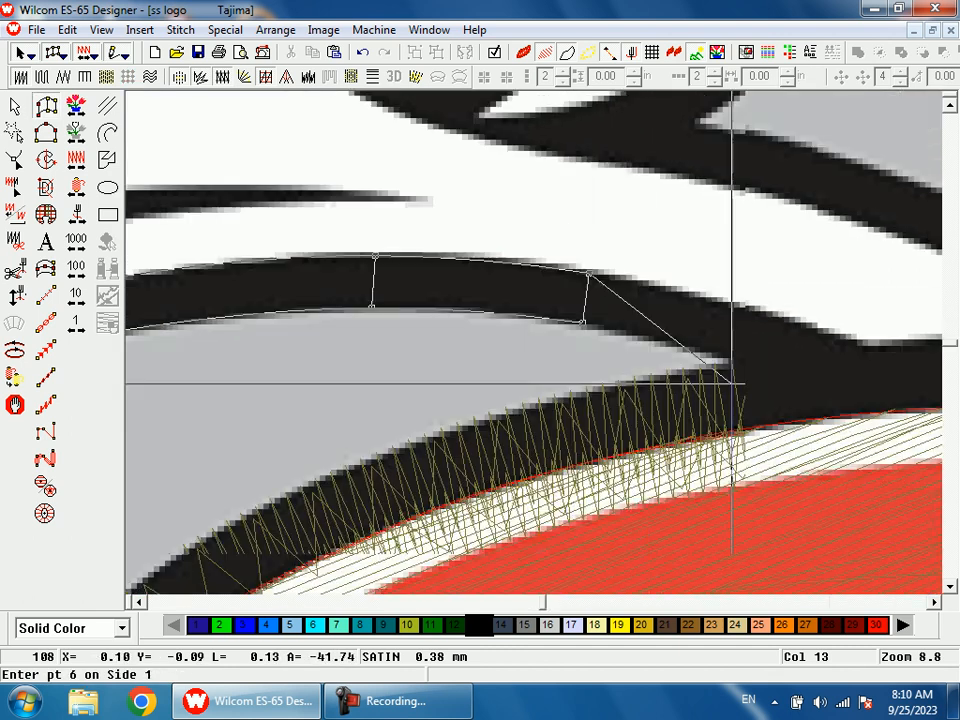
left_click(866, 354)
left_click(763, 373)
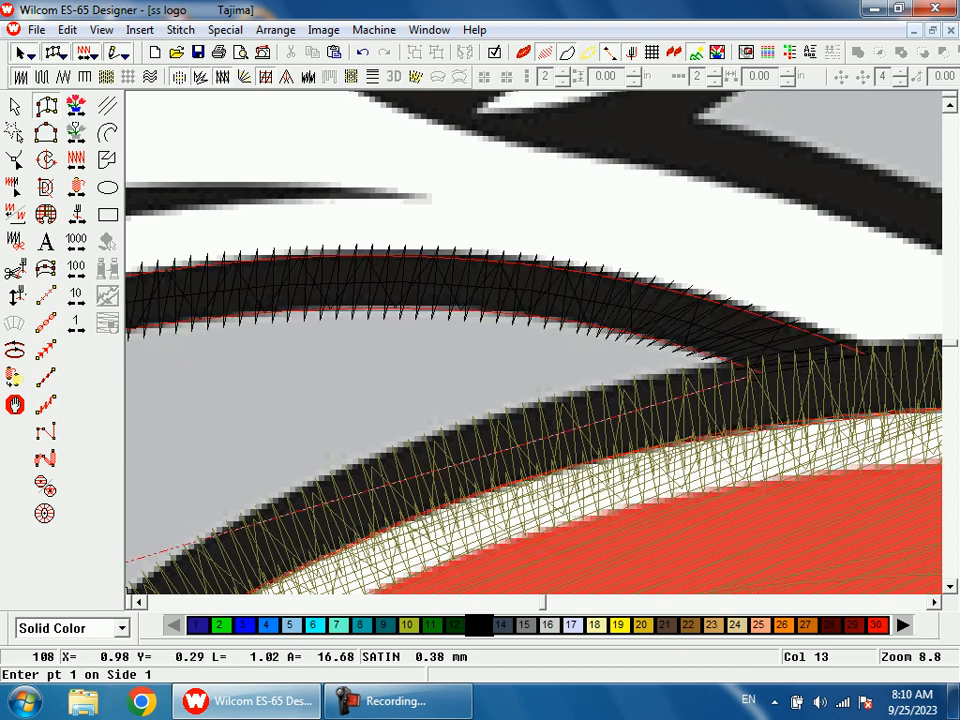
key("Return")
Step: Inspect the end of the lower outline's satin column and its reshape points at the right S's border
key("shift+z")
key("shift+z")
key("b")
left_click_drag(630, 353, 631, 397)
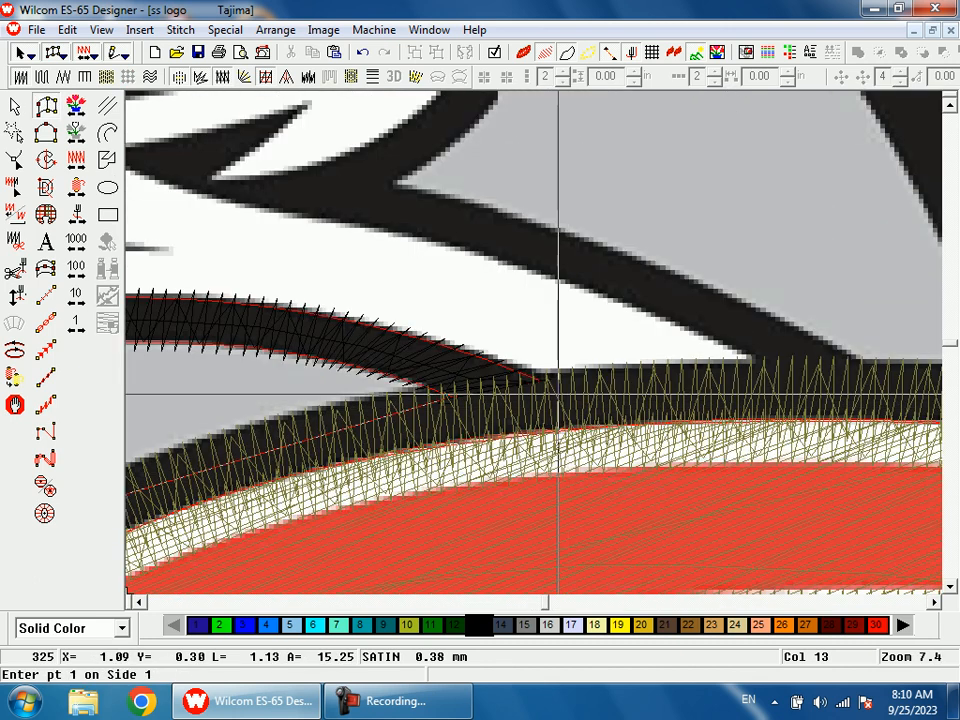
key("d")
key("Escape")
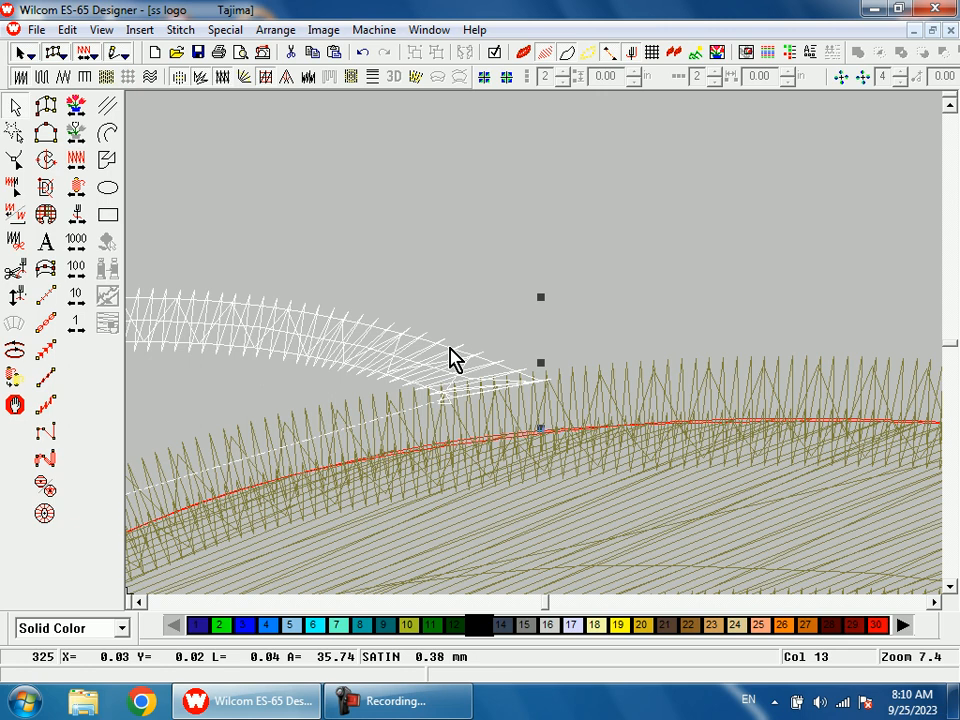
key("h")
key("s")
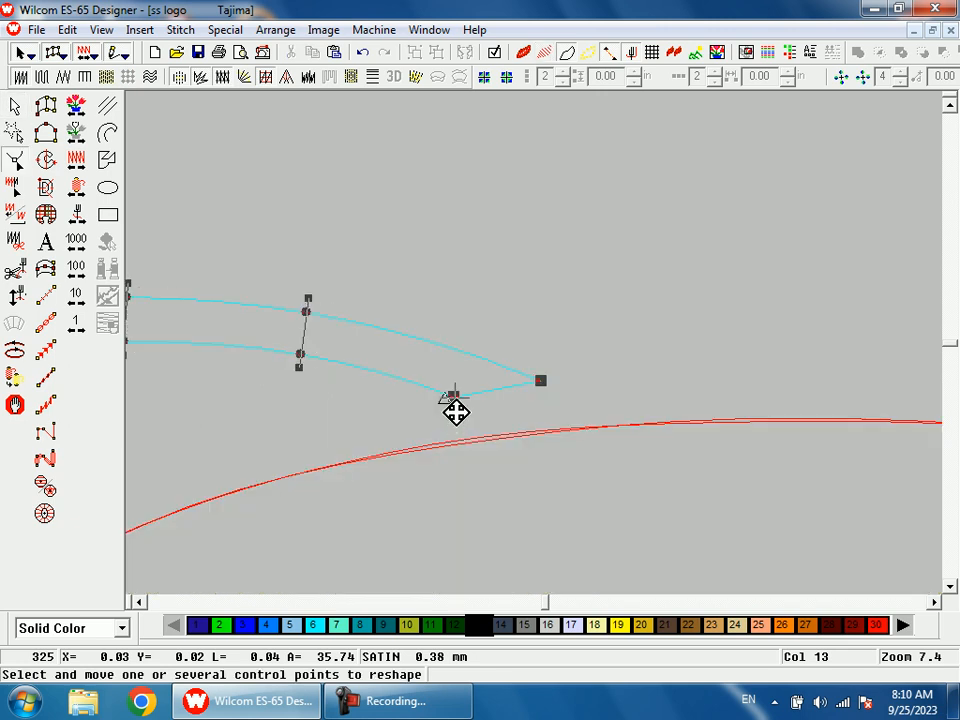
key("s")
key("Escape")
key("d")
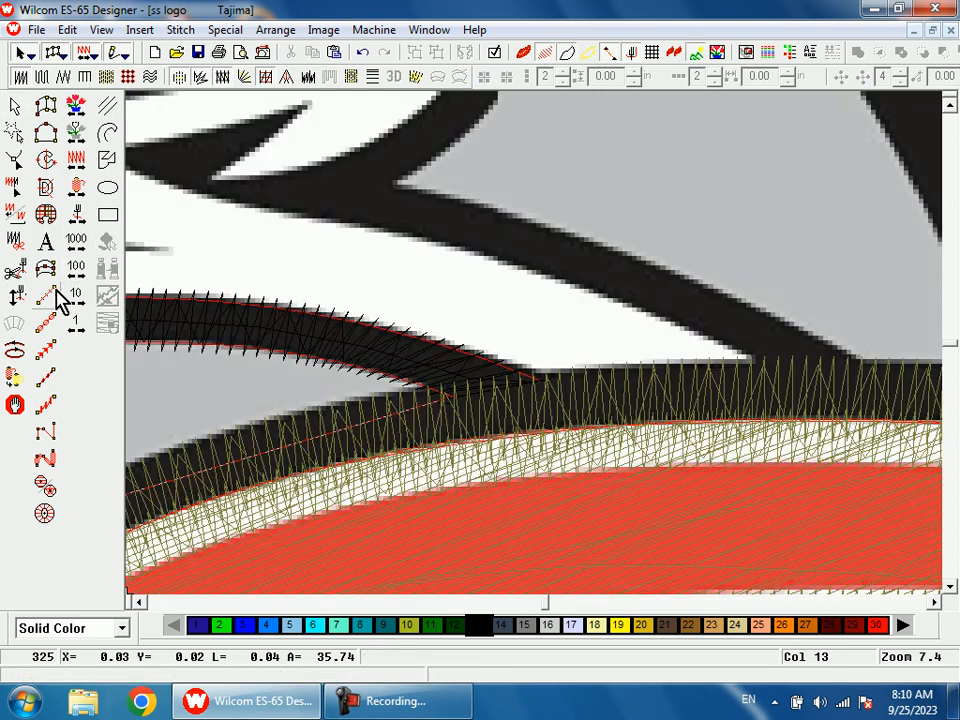
Step: Add a run stitch along the right S's upper border to the foot of the next black outline
left_click(47, 297)
left_click(457, 404)
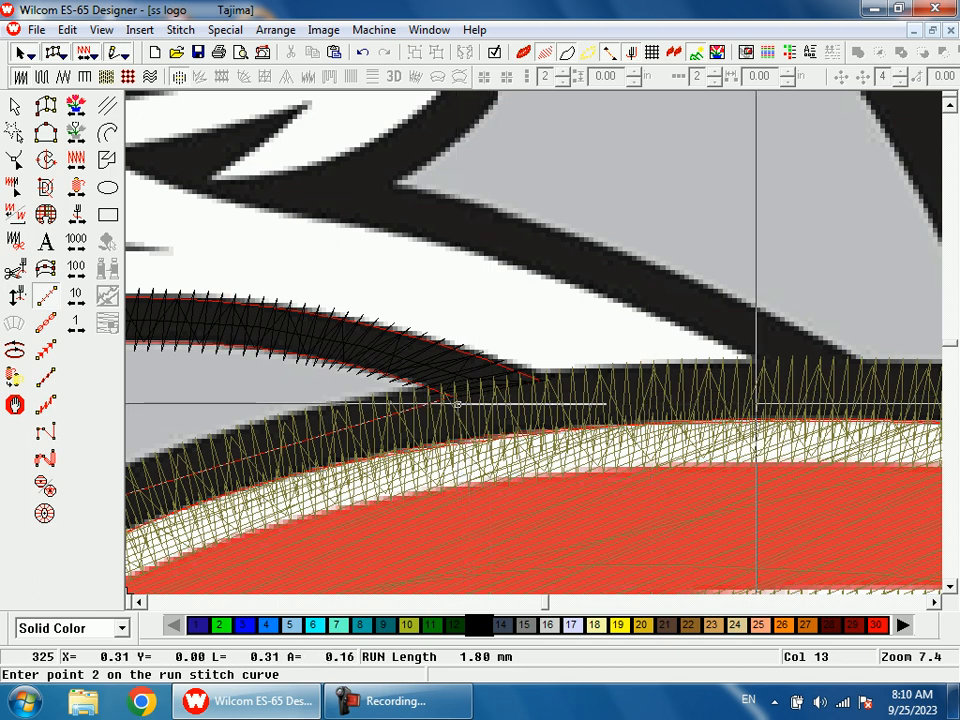
left_click(778, 380)
key("Return")
Step: Digitize a satin column over the black outline from the right S's border up to the lower limb's junction
key("space")
left_click(778, 374)
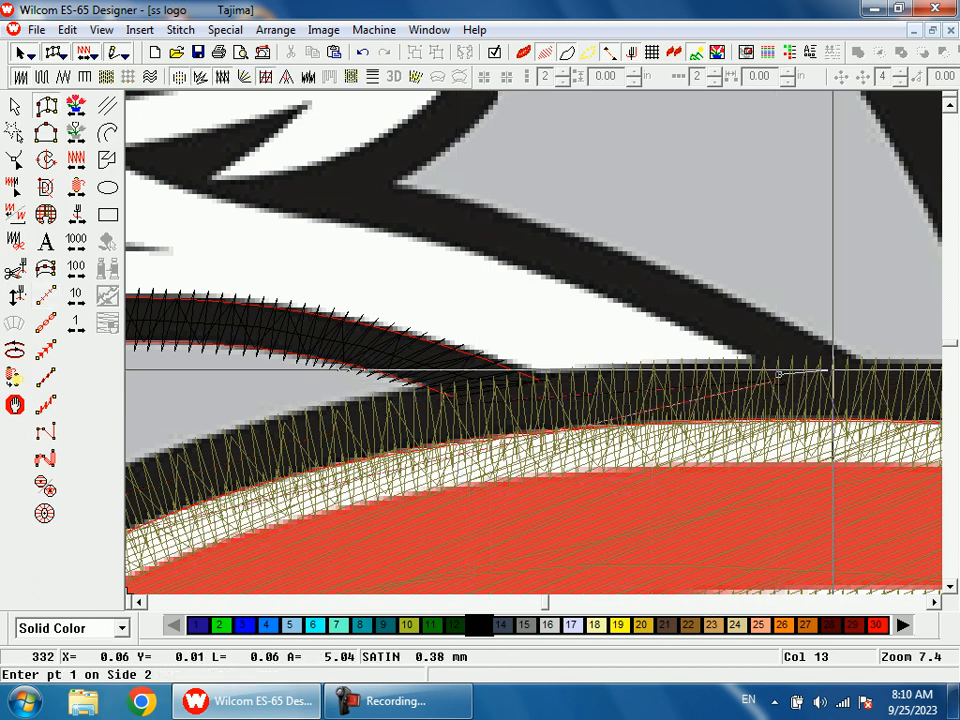
left_click(862, 370)
left_click(677, 323)
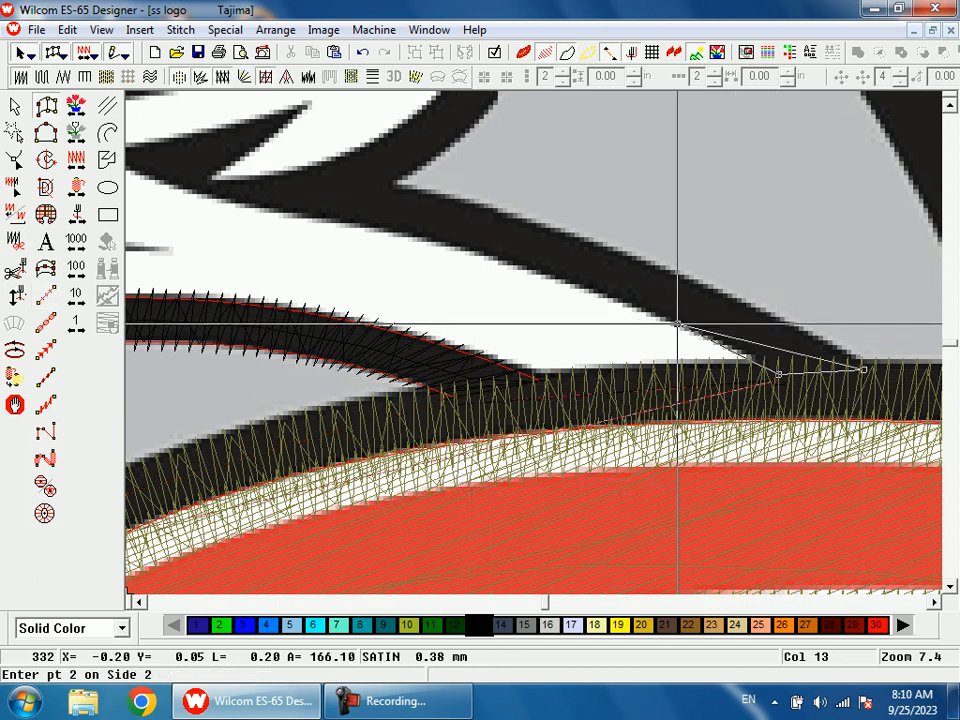
left_click(692, 286)
left_click(525, 267)
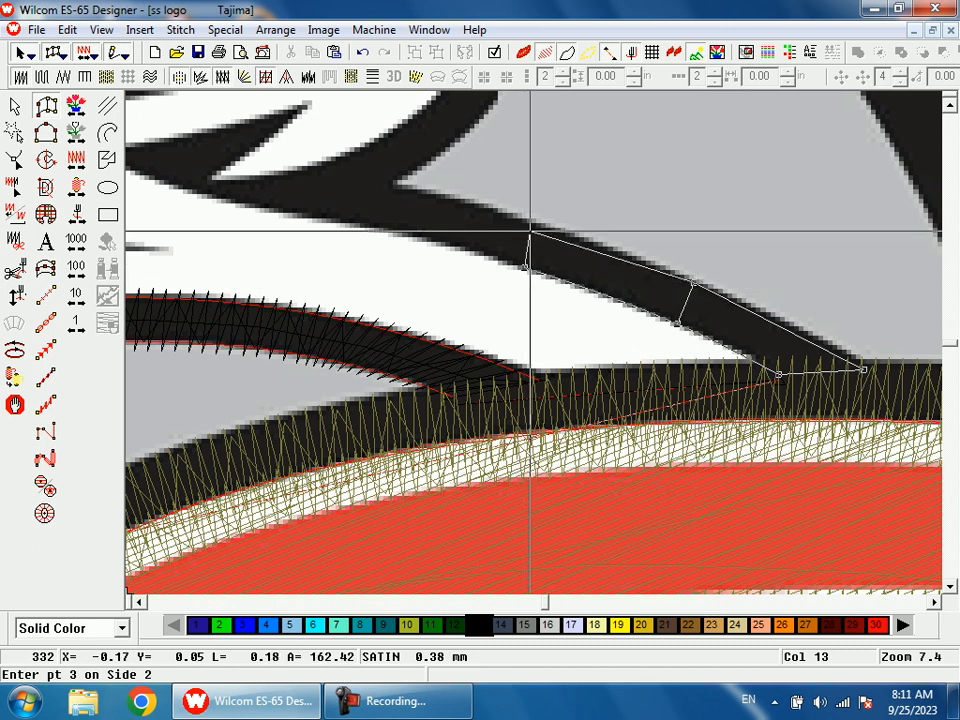
left_click(531, 226)
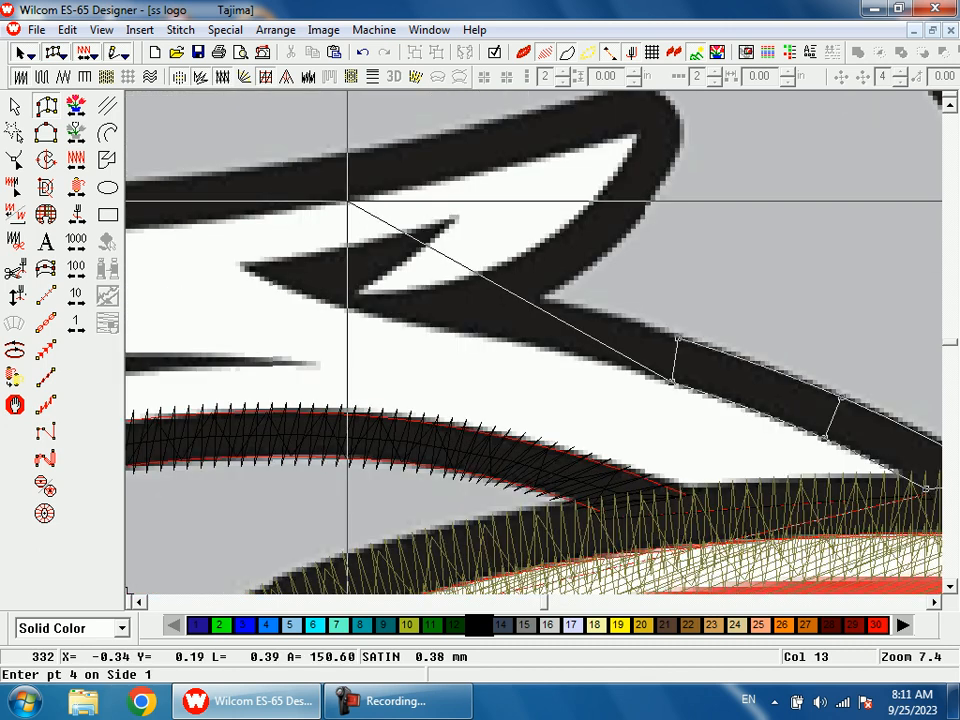
left_click(512, 341)
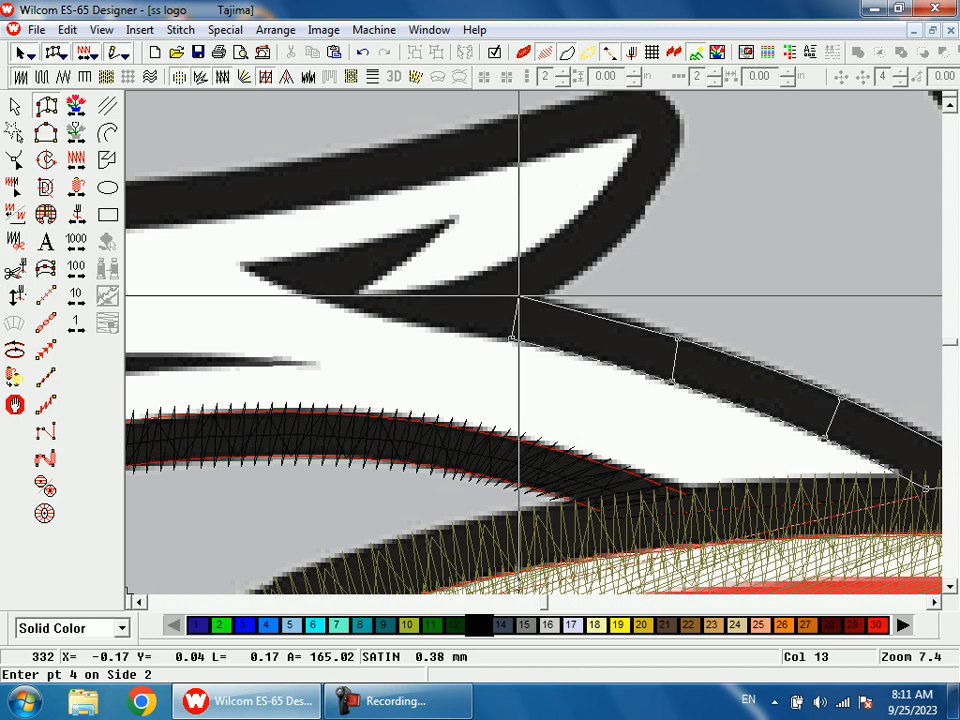
key("Return")
Step: Digitize a tapered satin column from the junction to the narrow black tip beneath the small spike
left_click(514, 341)
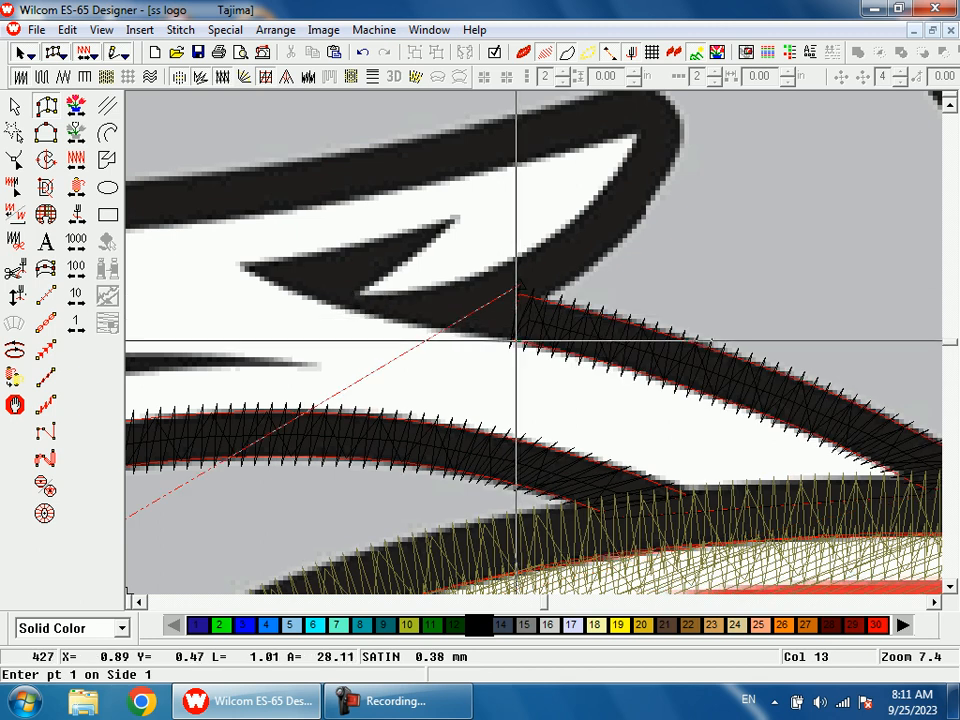
left_click(519, 263)
left_click(433, 327)
left_click(433, 292)
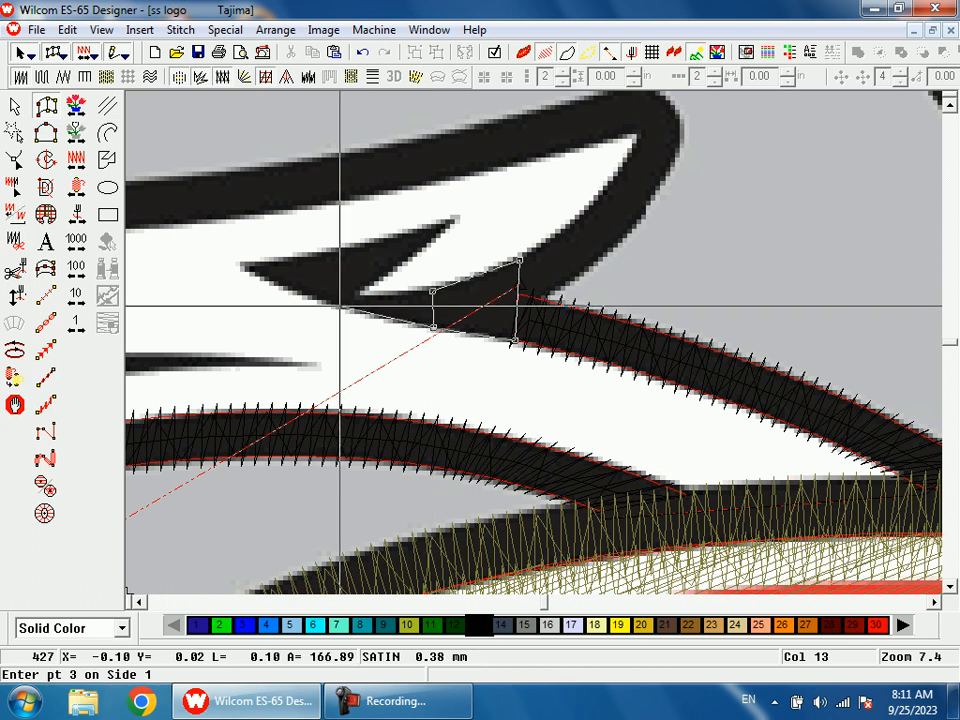
left_click(345, 297)
left_click(345, 293)
key("Return")
Step: Travel back to before the tapered column and lay a run stitch beneath it to the small black spike's tip
key("h")
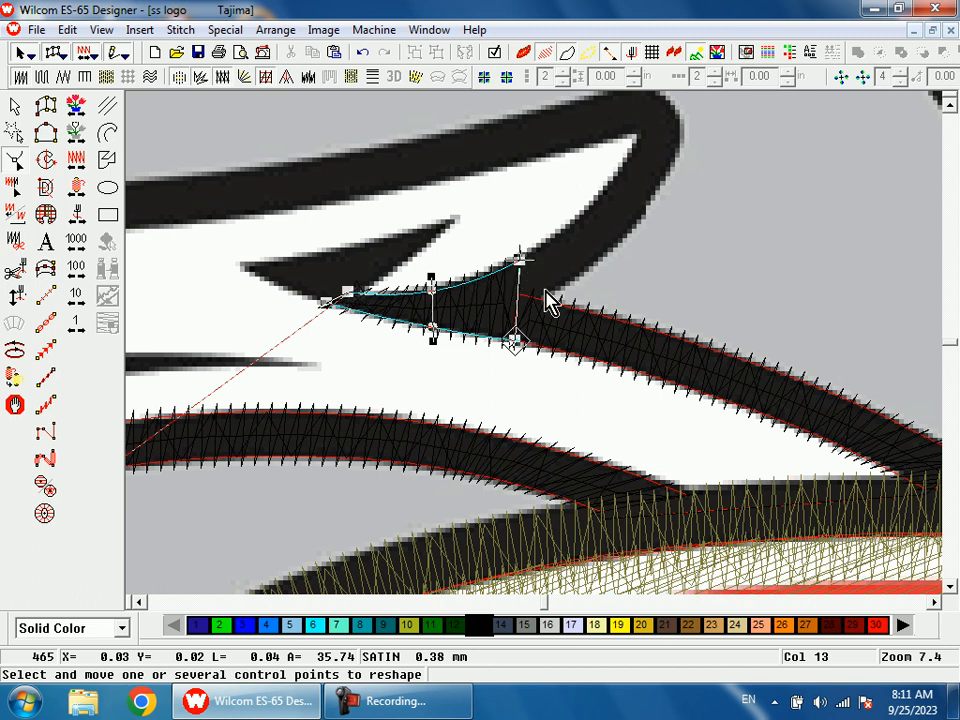
key("Escape")
left_click(520, 308)
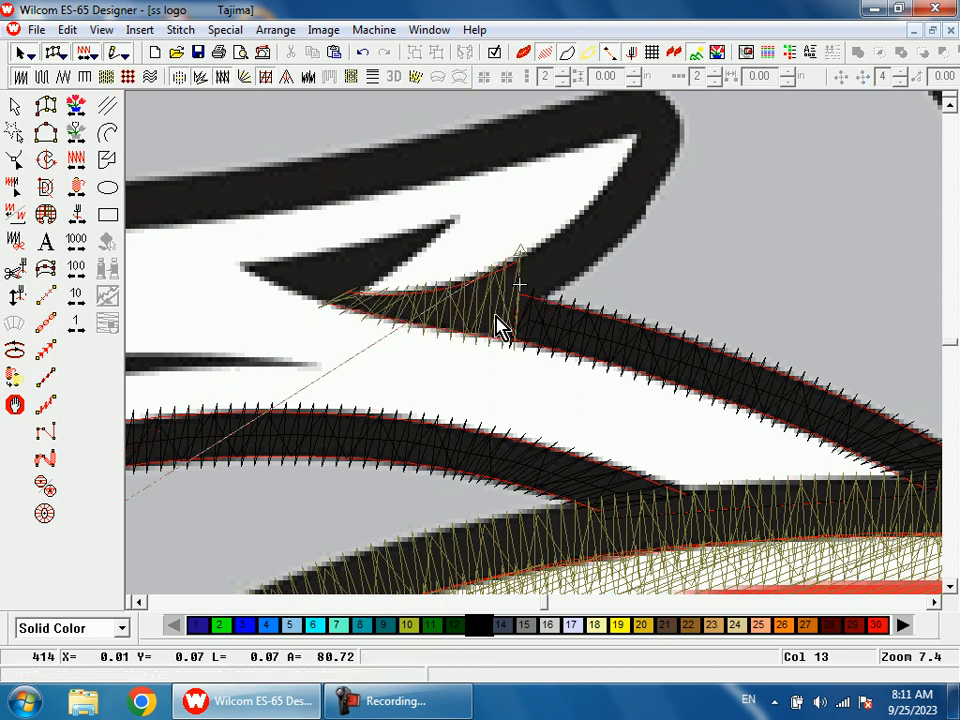
key("space")
key("space")
left_click(500, 303)
right_click(432, 308)
right_click(325, 295)
right_click(326, 272)
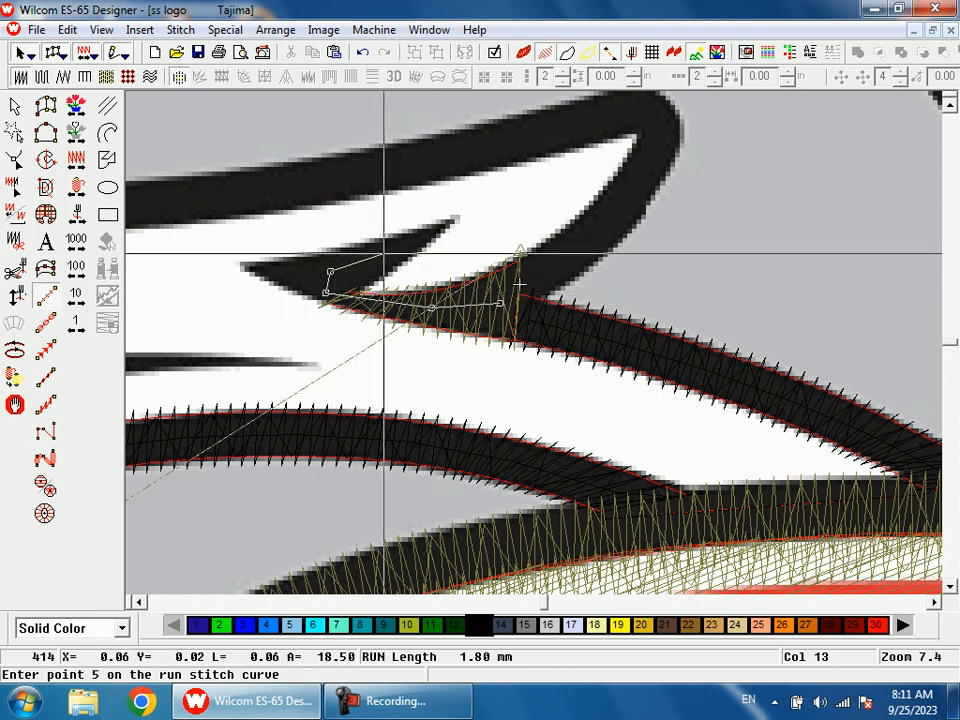
right_click(430, 234)
key("Return")
Step: Digitize a satin column over the small black spike from its upper tip to its opposite point
key("space")
left_click(454, 223)
left_click(390, 245)
left_click(369, 244)
left_click(385, 273)
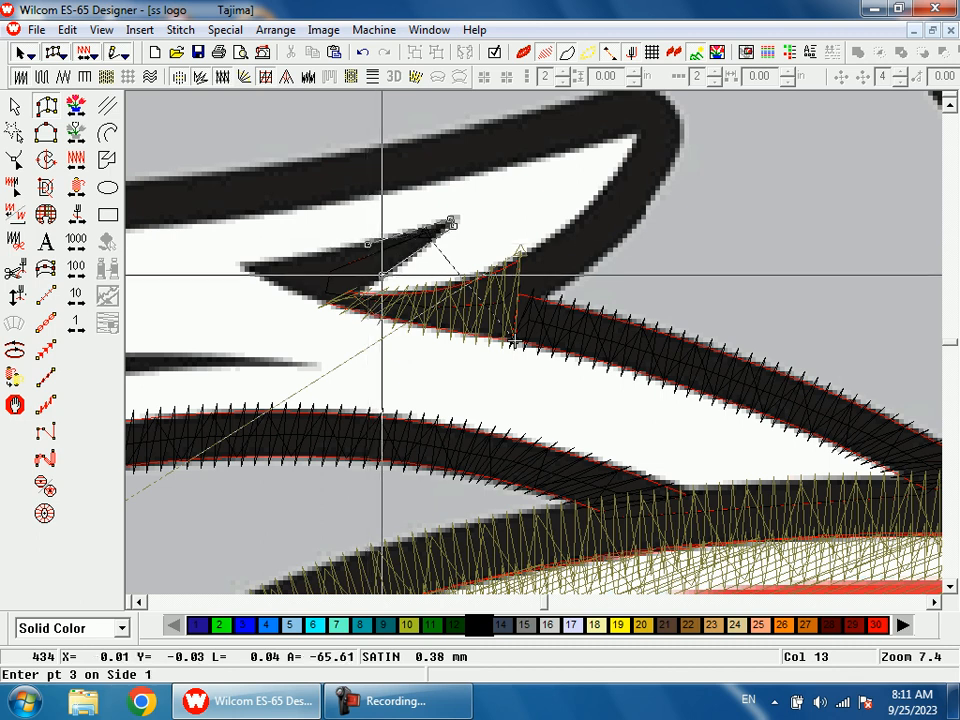
left_click(326, 253)
left_click(244, 263)
left_click(243, 270)
key("Return")
Step: Reshape the connection between the small spike's column and the tapered column so they meet at their shared lower tip
key("shift+z")
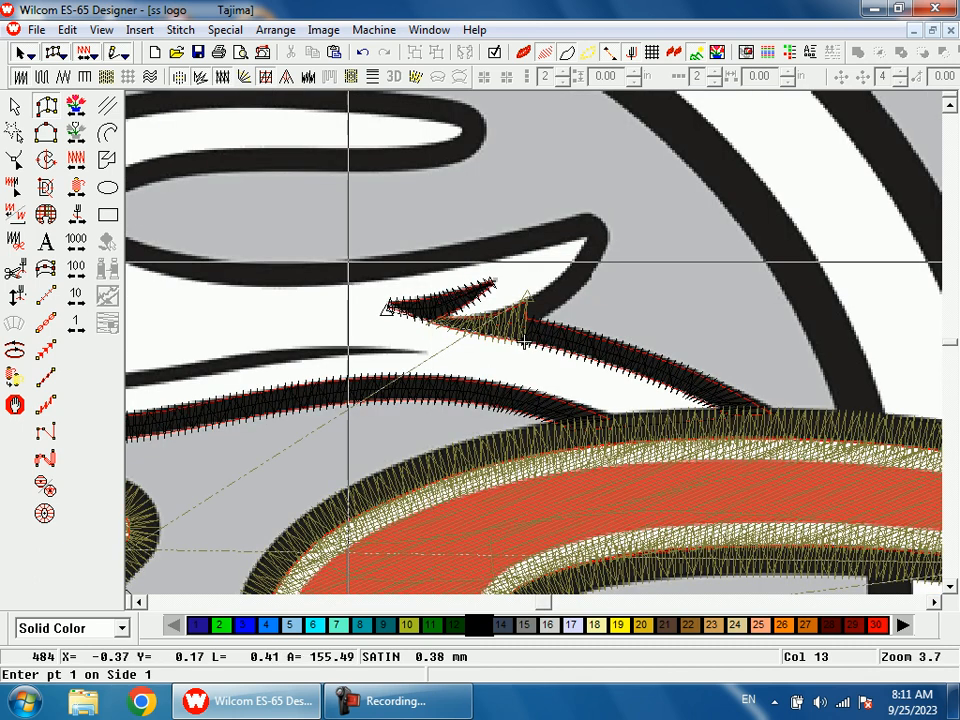
key("b")
left_click_drag(354, 279, 502, 384)
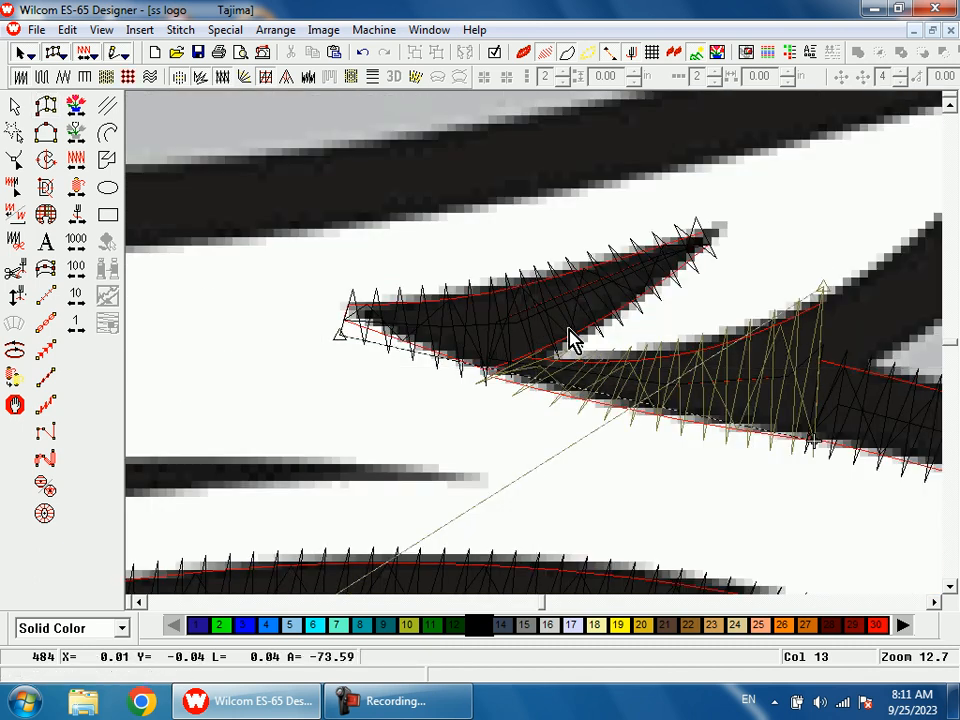
left_click(566, 341)
left_click(573, 345)
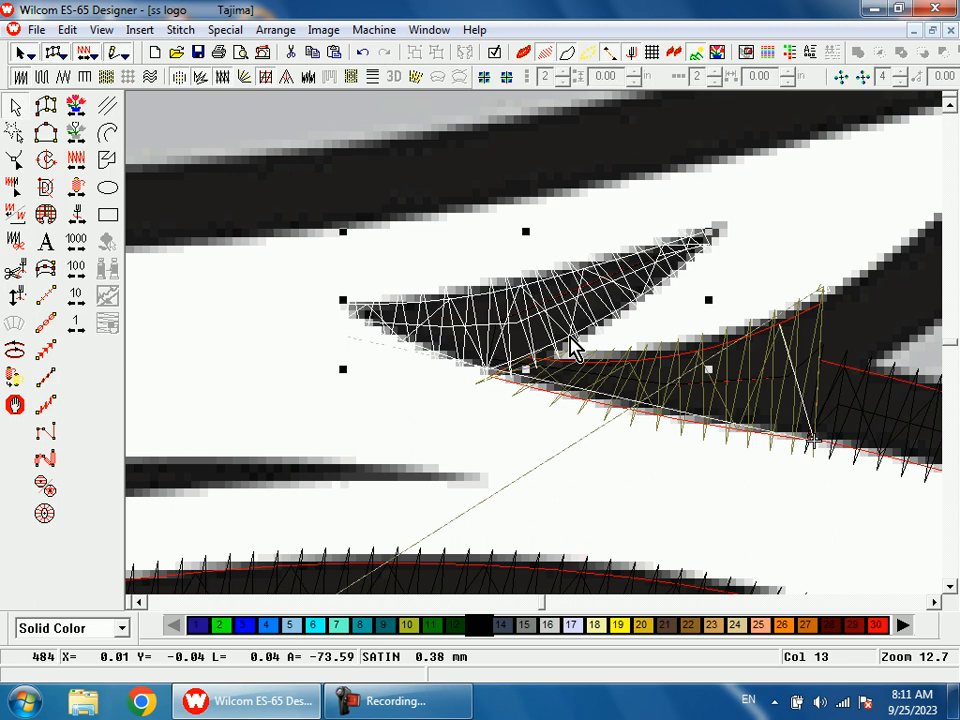
key("h")
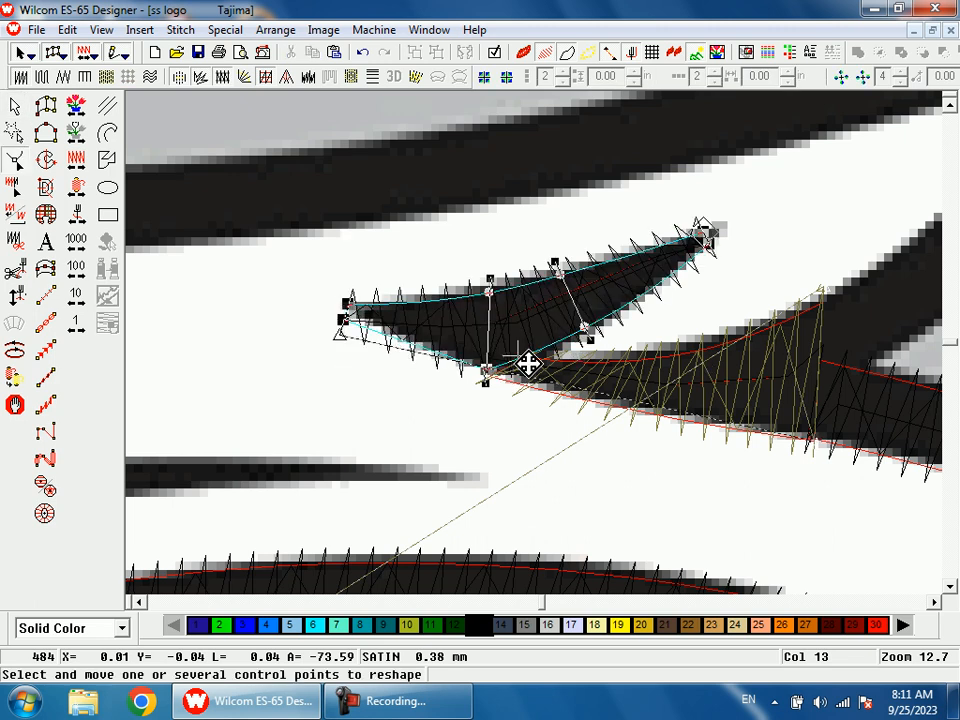
left_click(530, 398)
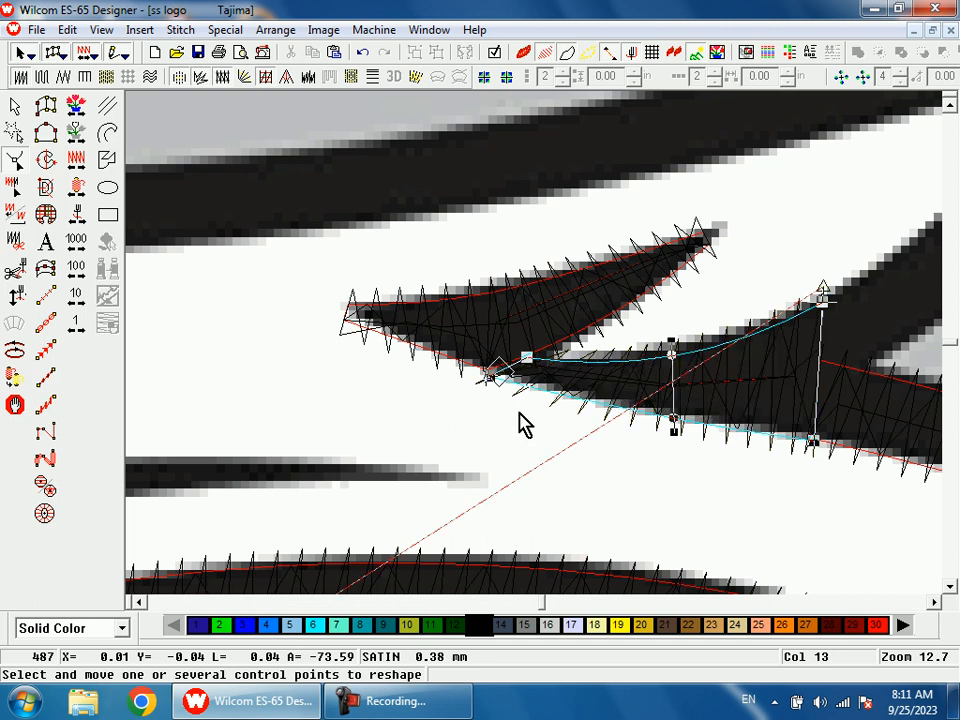
key("Return")
Step: Inspect the tapered column's stitches and its connections to the spike and the neighbouring outline, with and without the artwork
key("shift+z")
key("shift+z")
key("b")
left_click_drag(576, 297, 606, 418)
key("Escape")
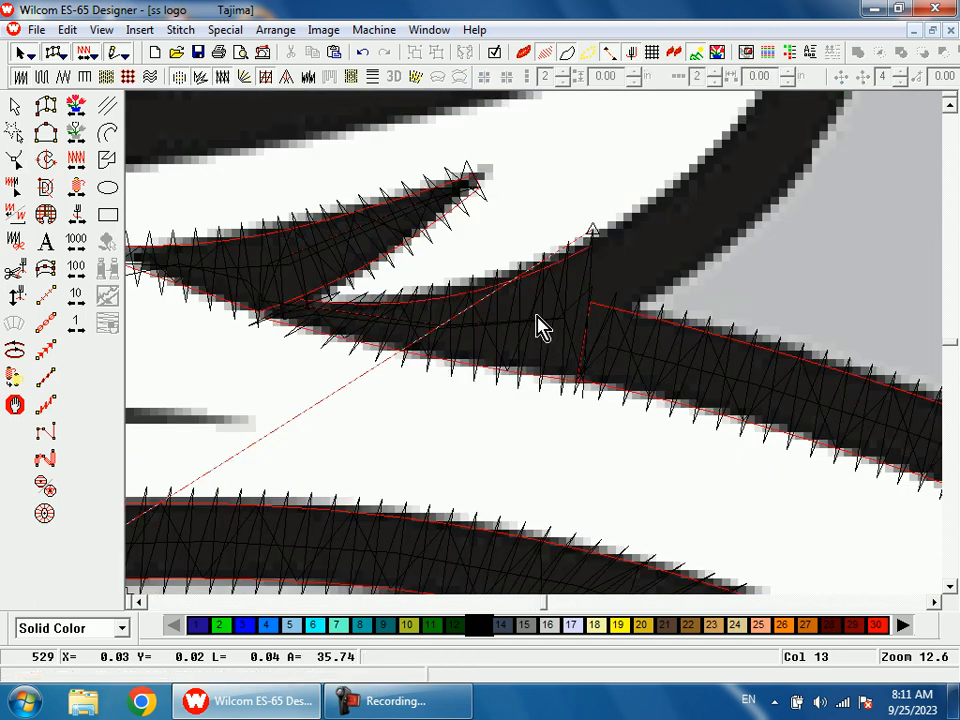
left_click(538, 329)
key("shift+b")
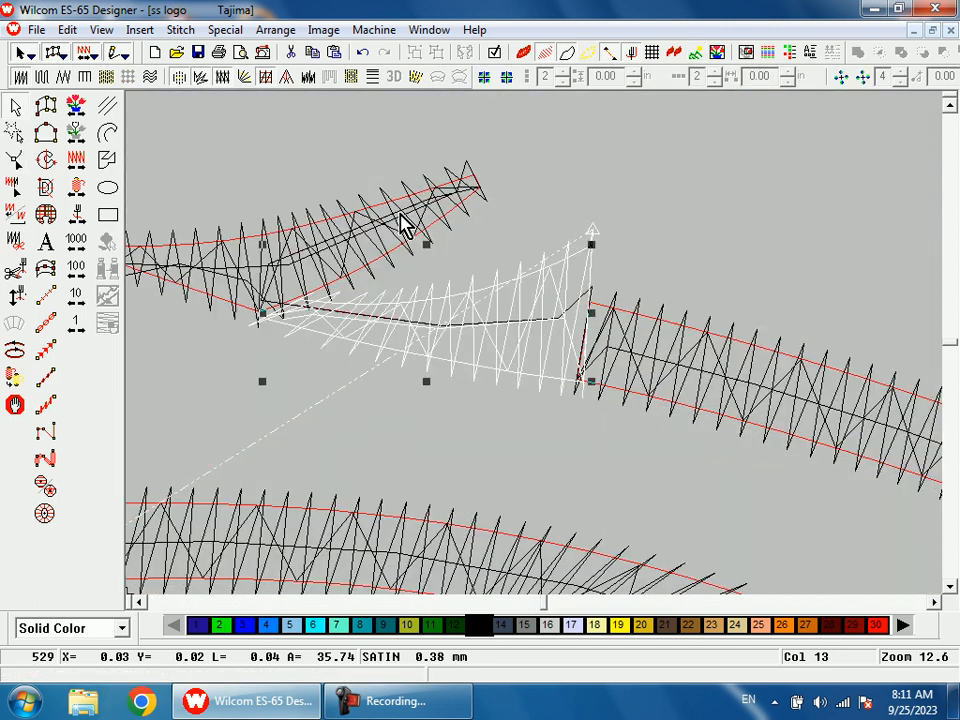
key("shift+b")
key("shift+z")
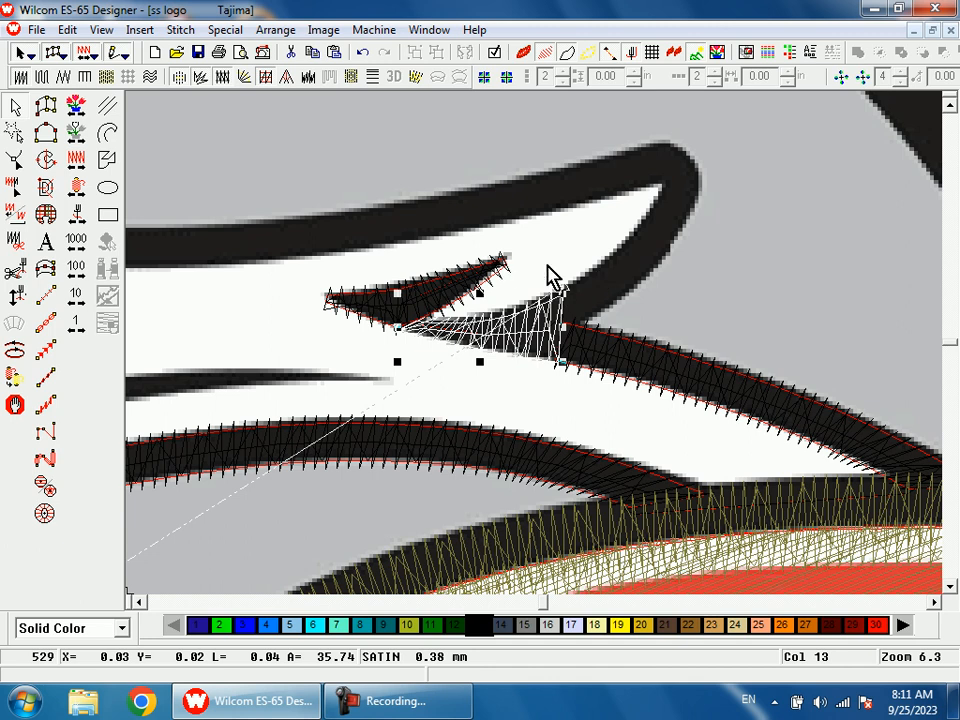
Step: Start a satin column at the junction and set paired points up the lower limb's black outline to near its tip
key("Escape")
key("space")
key("shift+z")
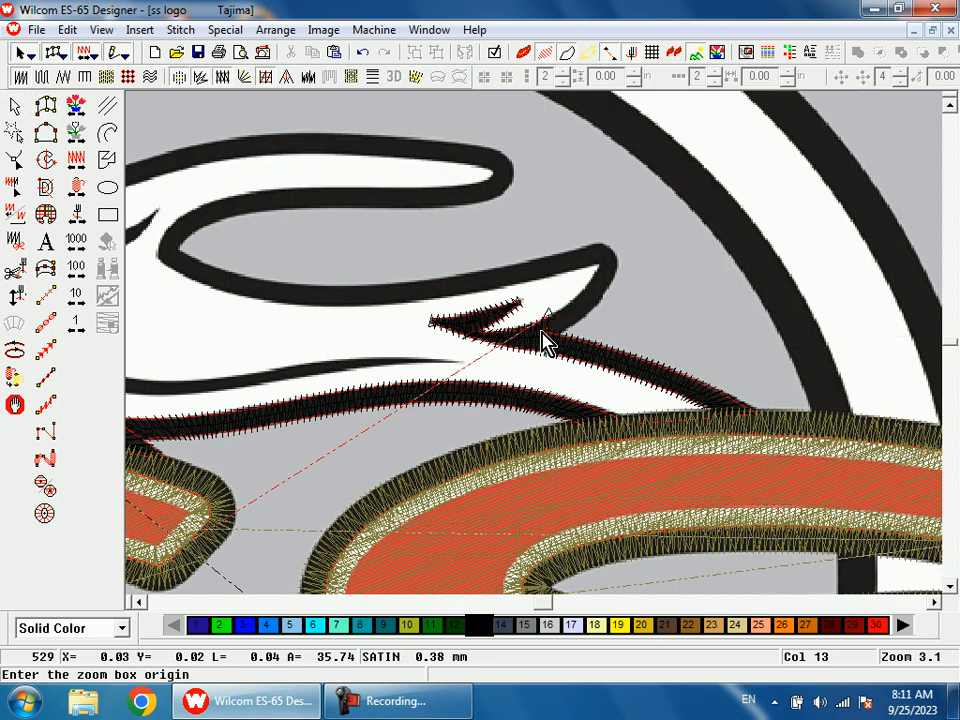
left_click(552, 322)
left_click(498, 328)
left_click(499, 389)
left_click(547, 295)
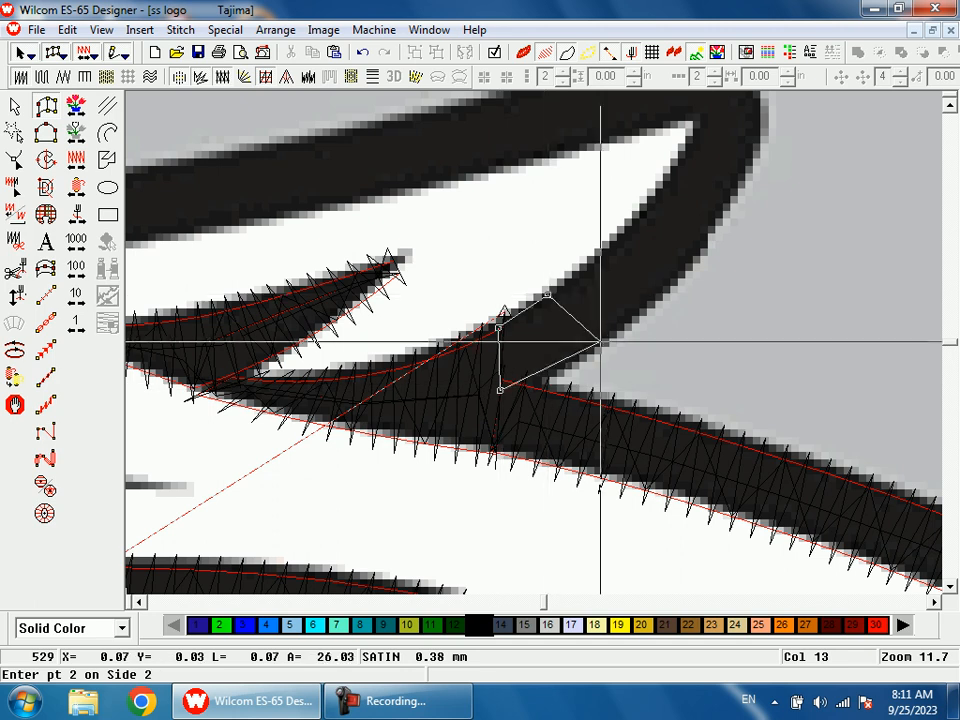
left_click(620, 238)
left_click(681, 275)
left_click(577, 270)
left_click(647, 289)
Step: Carry the satin column's paired points around the rounded tip of the lower limb
left_click(588, 250)
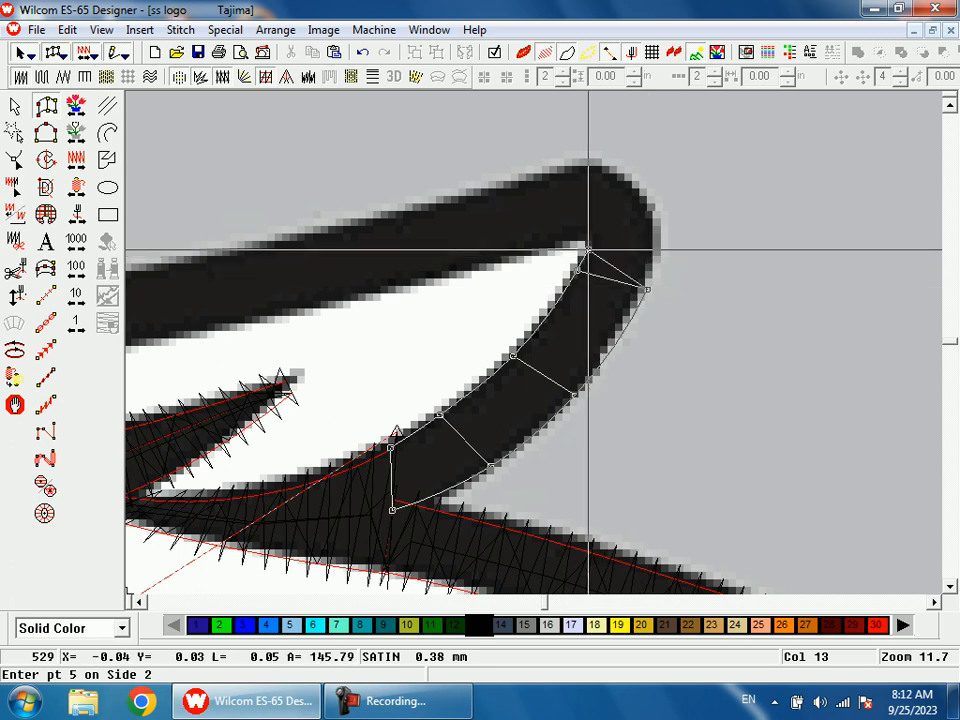
left_click(655, 223)
left_click(581, 242)
left_click(622, 172)
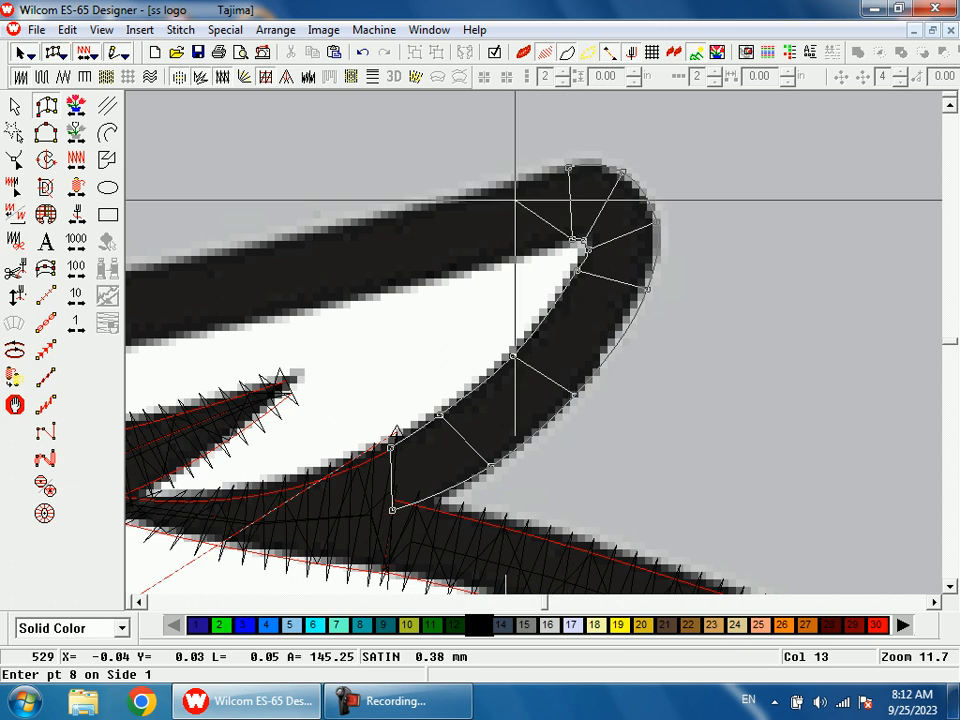
Step: Extend the satin column with widely spaced paired points along the lower limb's upper outline, heading back from its tip
key("shift+z")
key("shift+z")
key("b")
left_click_drag(418, 270, 506, 396)
left_click(640, 350)
left_click(628, 282)
left_click(284, 404)
left_click(266, 345)
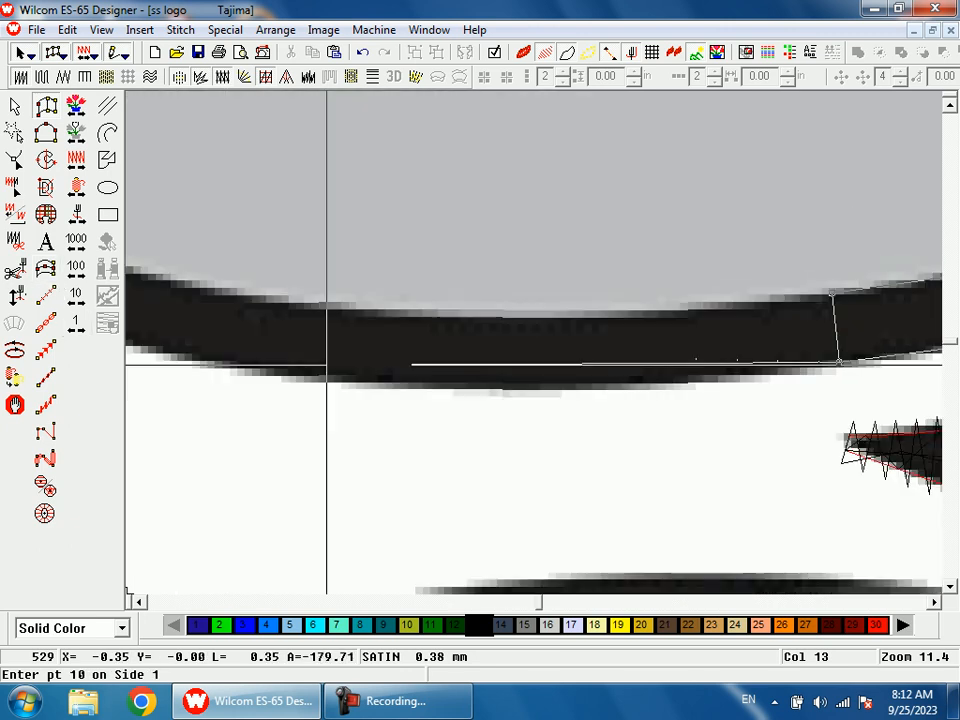
Step: Extend the satin column with paired points along the lower limb's upper outline toward the rounded end of the grey gap
key("shift+z")
key("shift+z")
left_click_drag(455, 250, 510, 360)
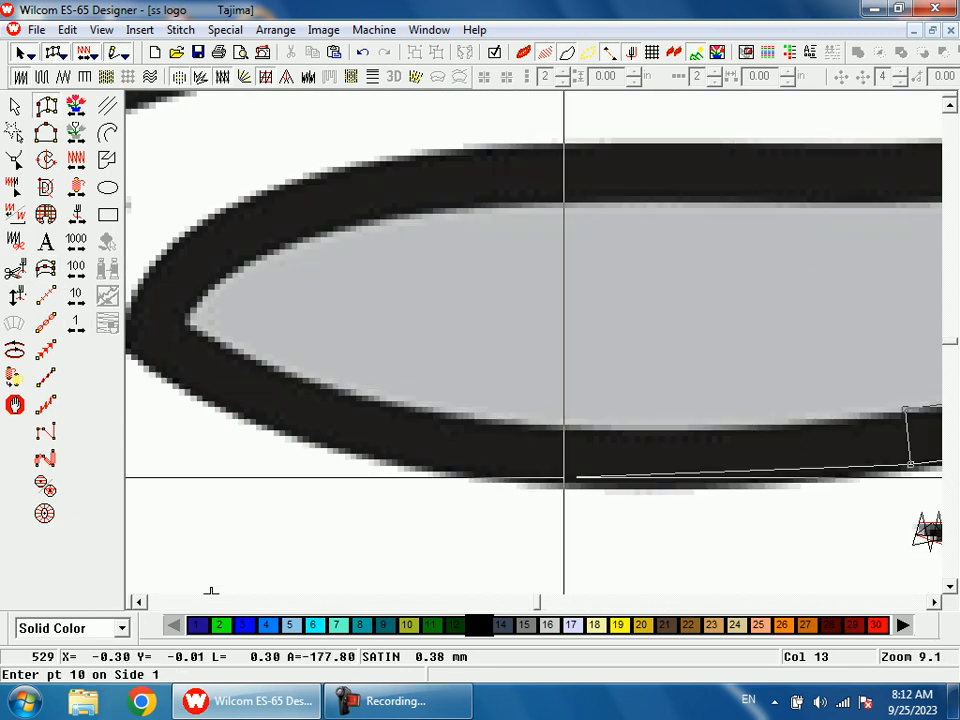
left_click(566, 483)
left_click(570, 431)
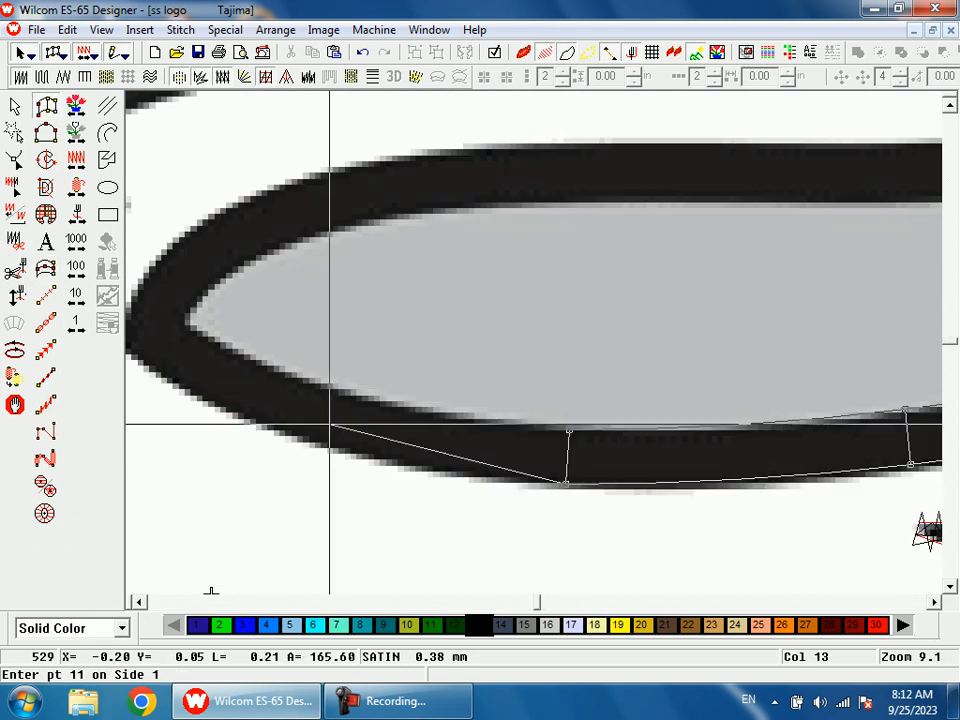
left_click(328, 445)
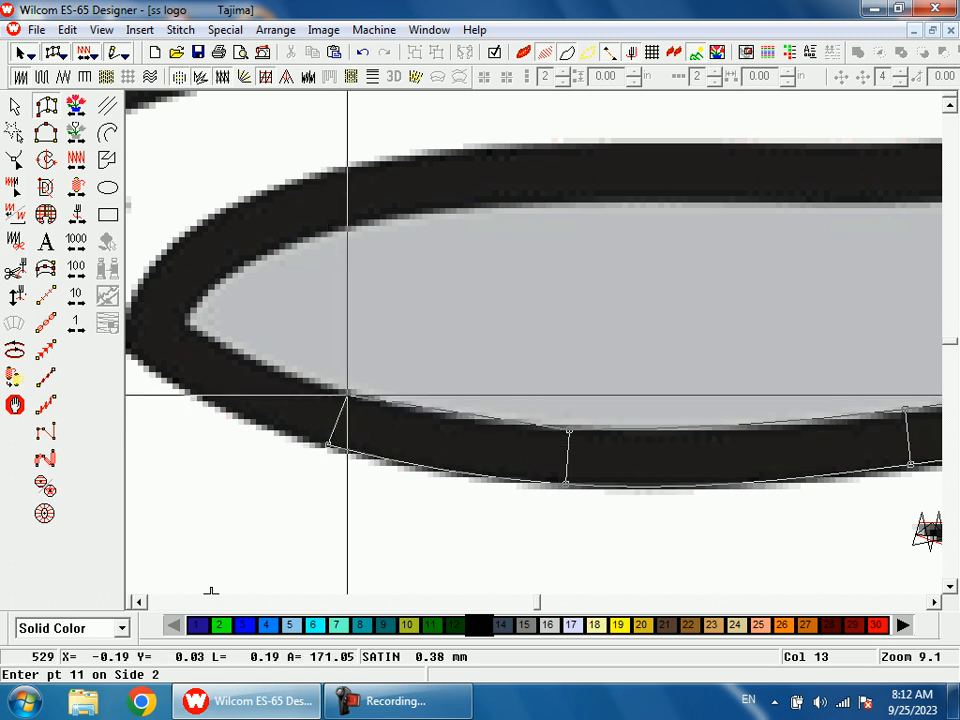
left_click(344, 395)
left_click(392, 410)
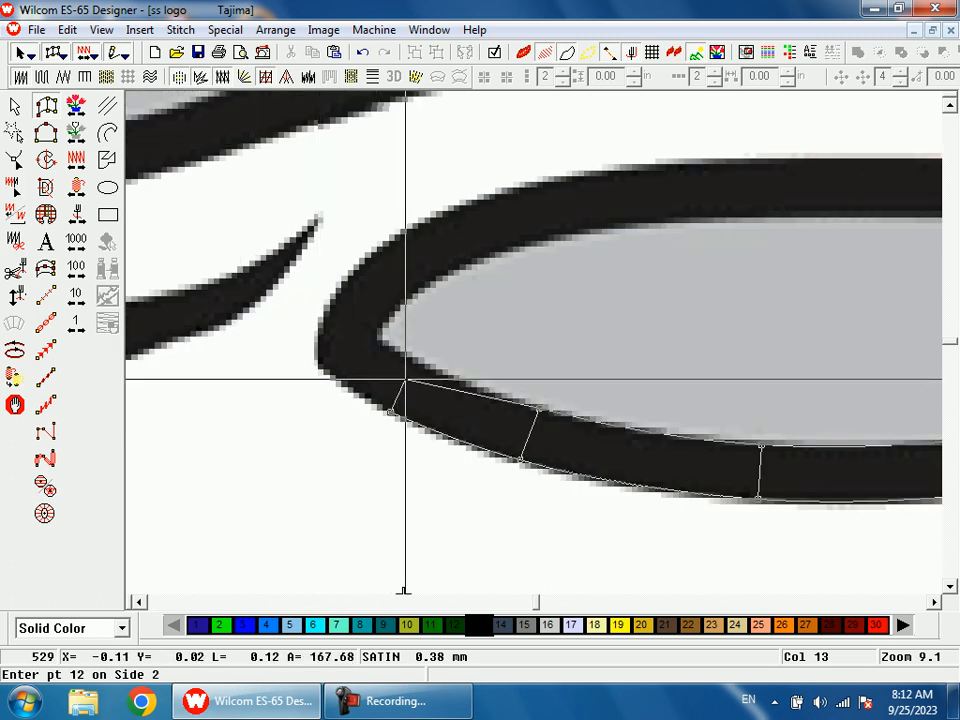
left_click(425, 369)
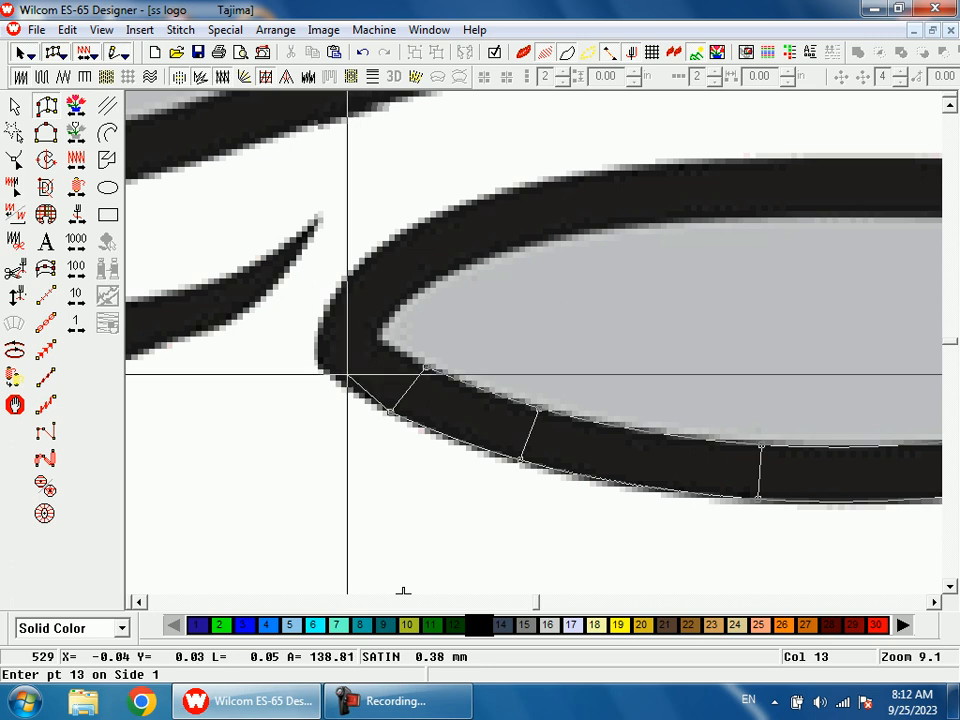
Step: Carry the satin column's paired points tightly around the rounded end of the grey gap and onto its upper edge
left_click(336, 379)
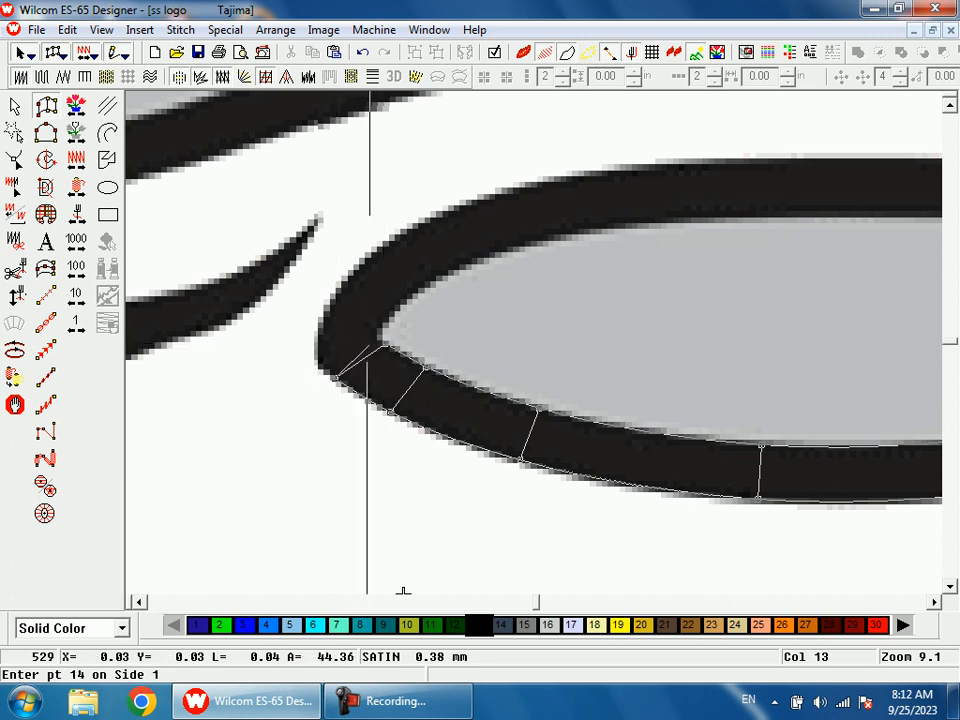
left_click(319, 349)
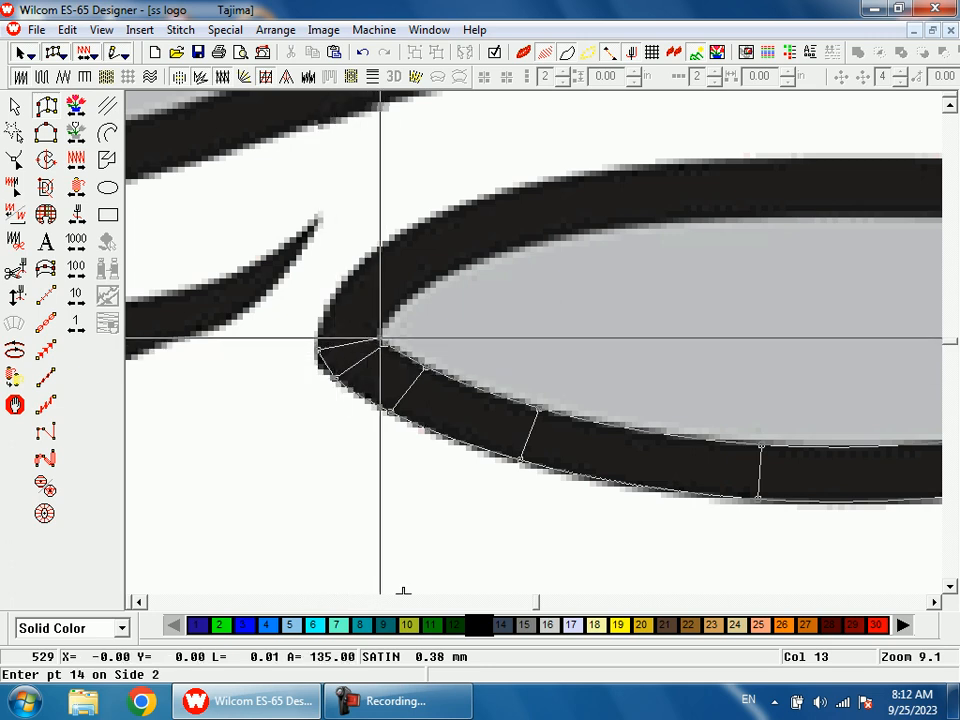
left_click(321, 316)
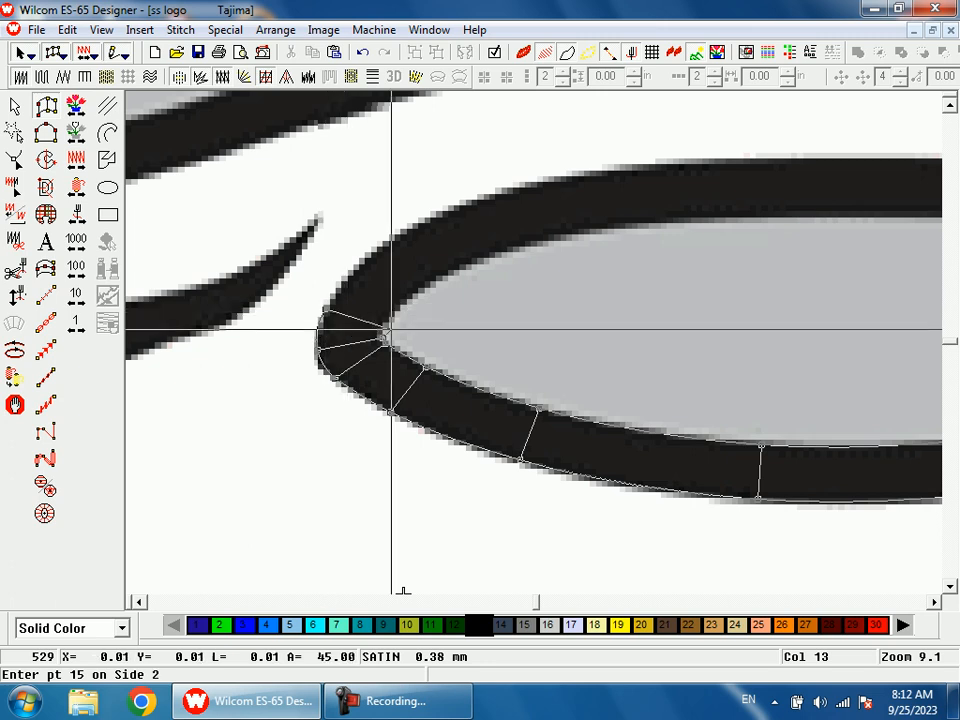
left_click(371, 256)
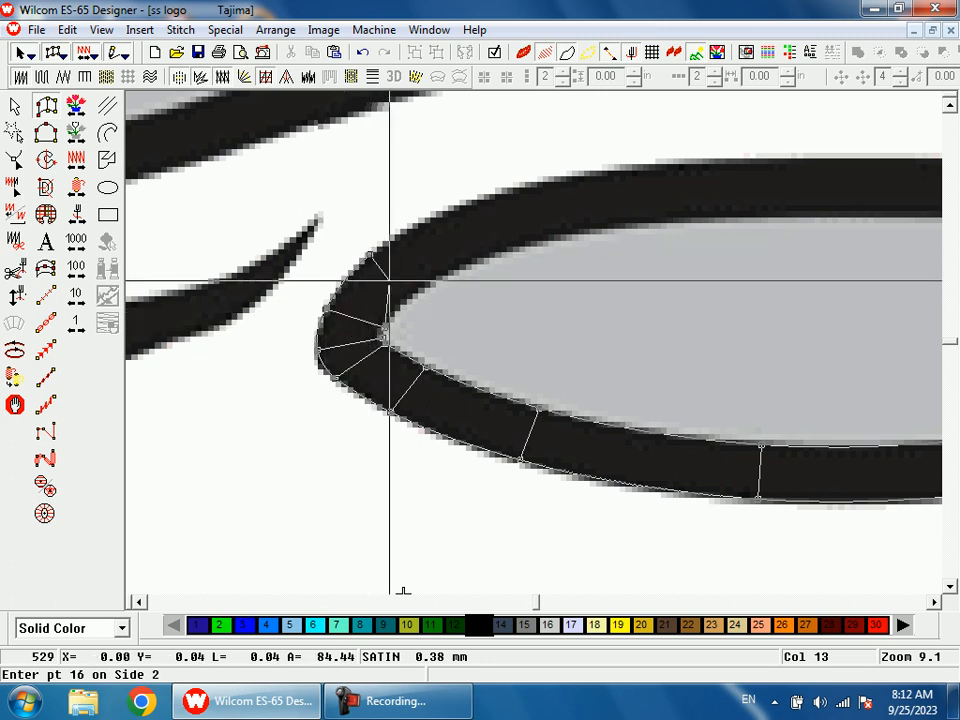
left_click(464, 206)
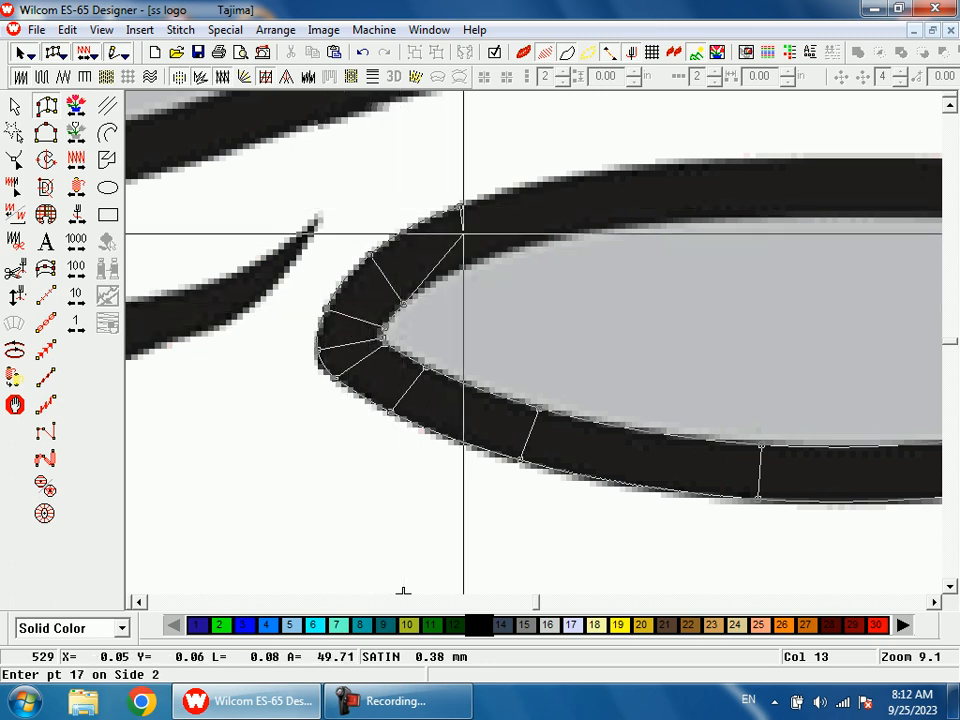
left_click(594, 172)
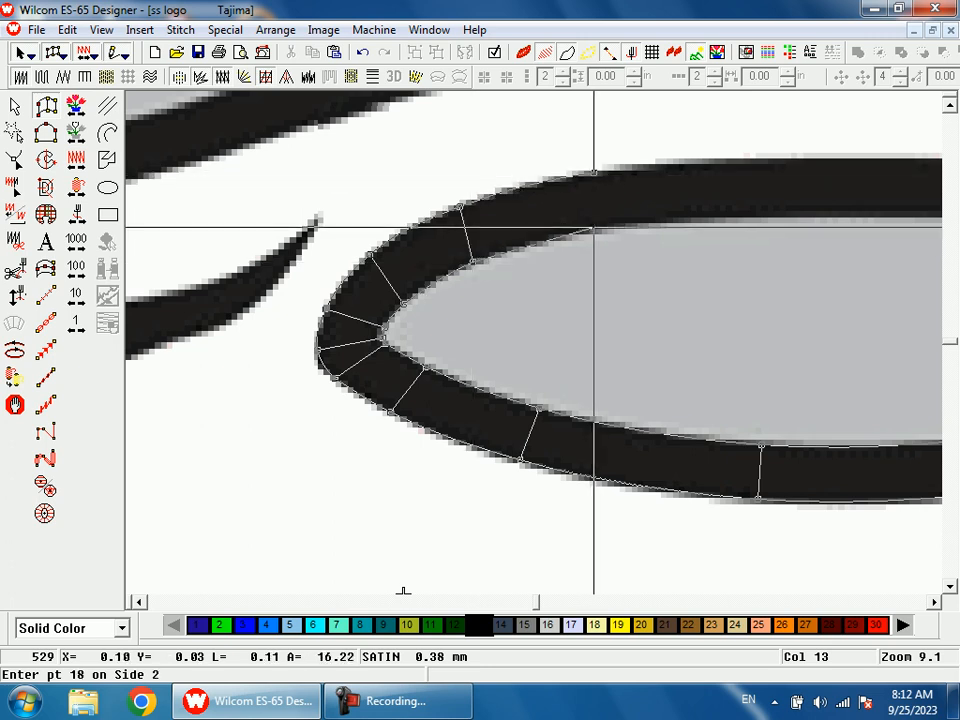
Step: Continue the satin column with widely spaced paired points along the upper limb's lower outline to near its rounded tip
key("c")
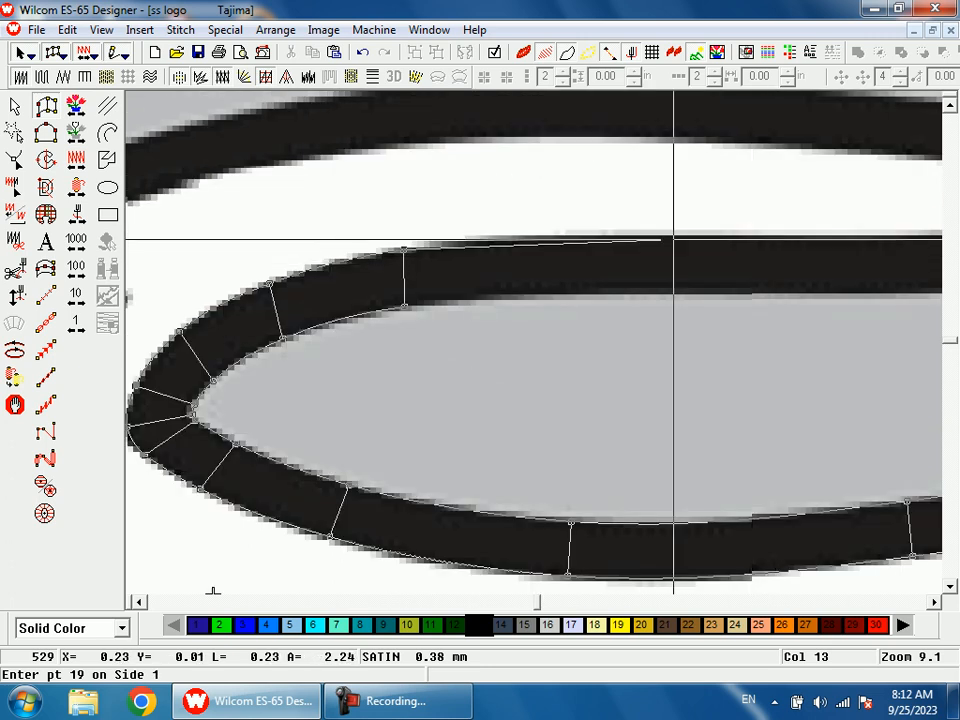
left_click(673, 238)
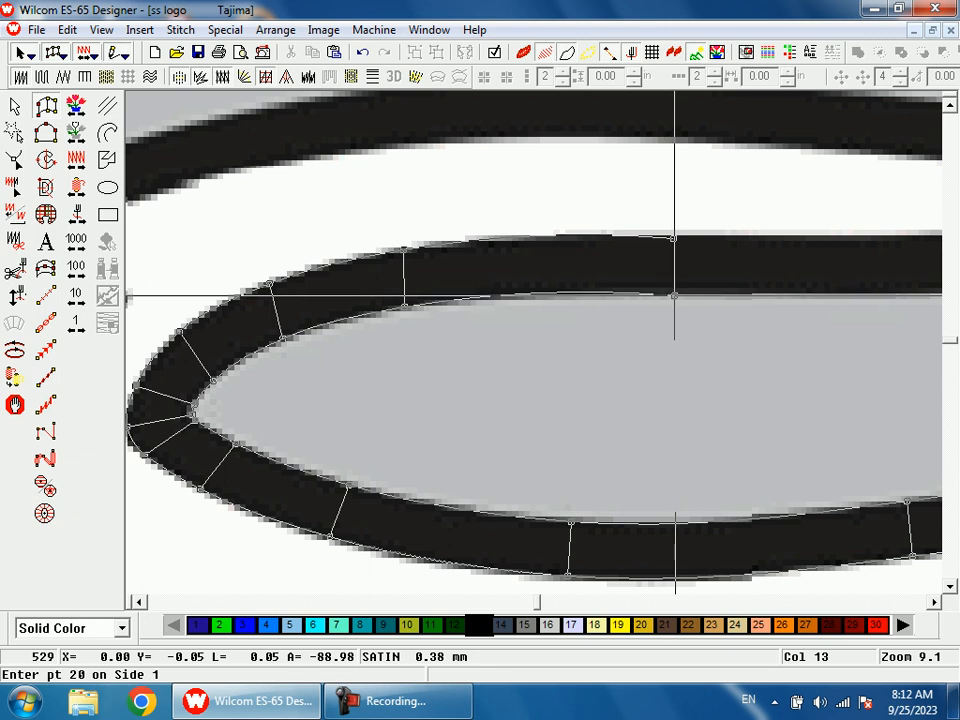
key("shift+z")
key("shift+z")
left_click(613, 285)
left_click(541, 271)
left_click(541, 327)
left_click(651, 262)
left_click(663, 315)
Step: Turn the satin column around the upper limb's rounded tip with closely spaced paired points, ending on its upper outline
left_click(703, 246)
left_click(742, 291)
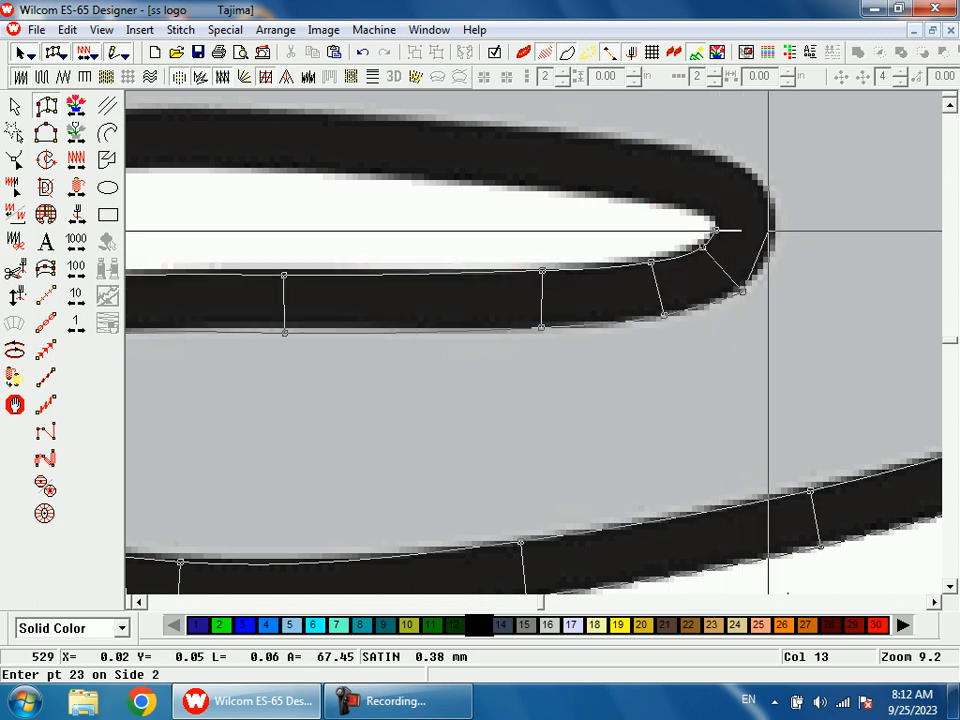
left_click(709, 215)
left_click(737, 164)
left_click(663, 201)
left_click(668, 148)
Step: Extend the satin column with paired points along the upper limb's upper outline, back toward the rounded bend near the head
left_click(446, 177)
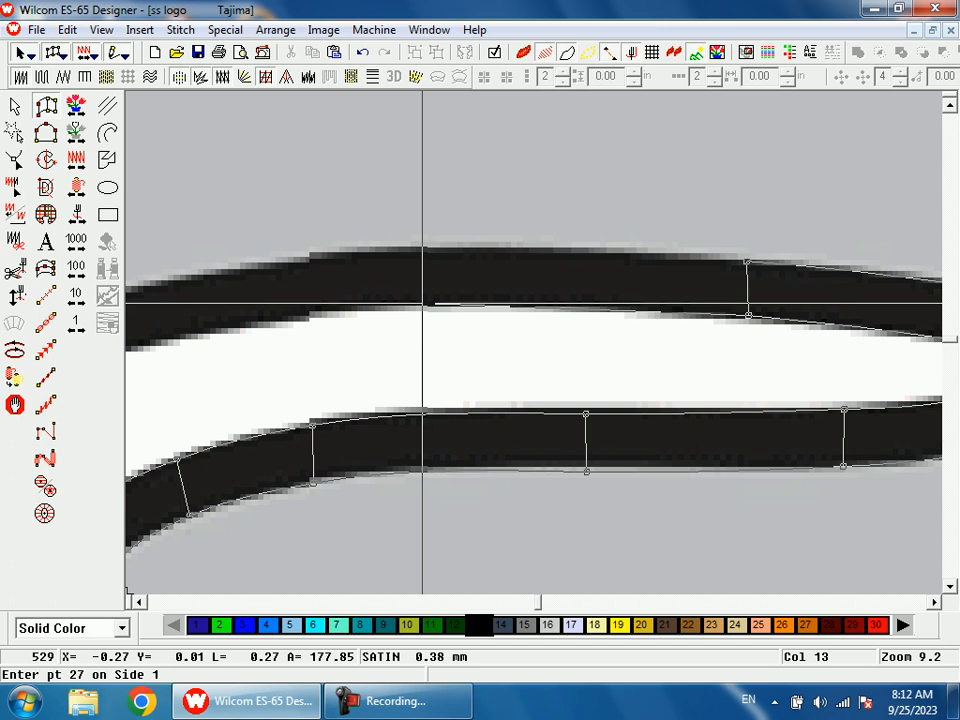
left_click(422, 303)
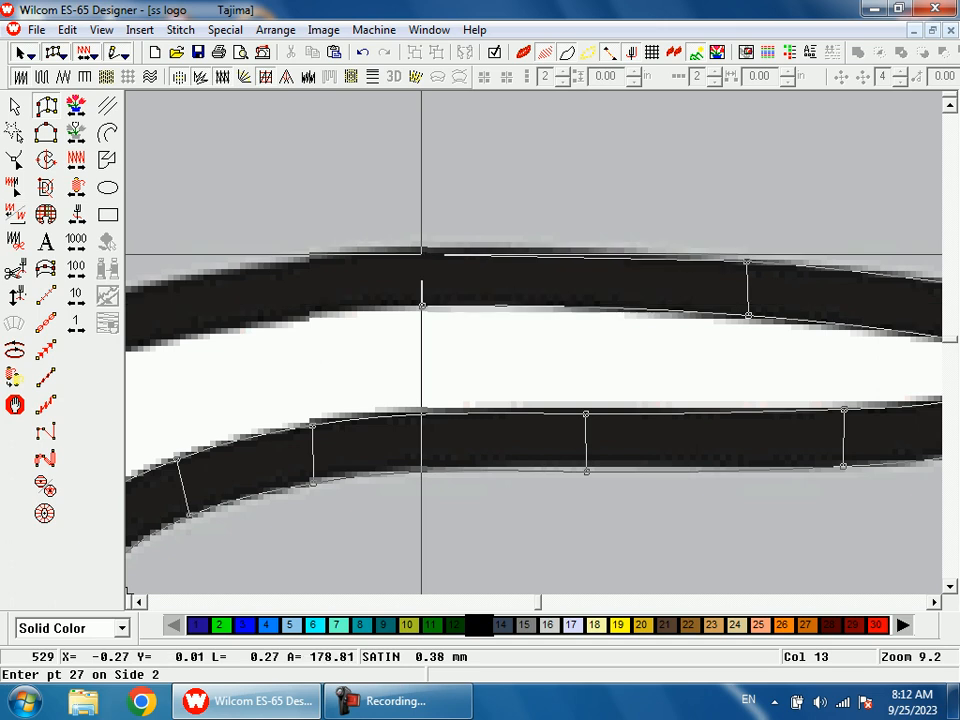
left_click(421, 250)
left_click(361, 352)
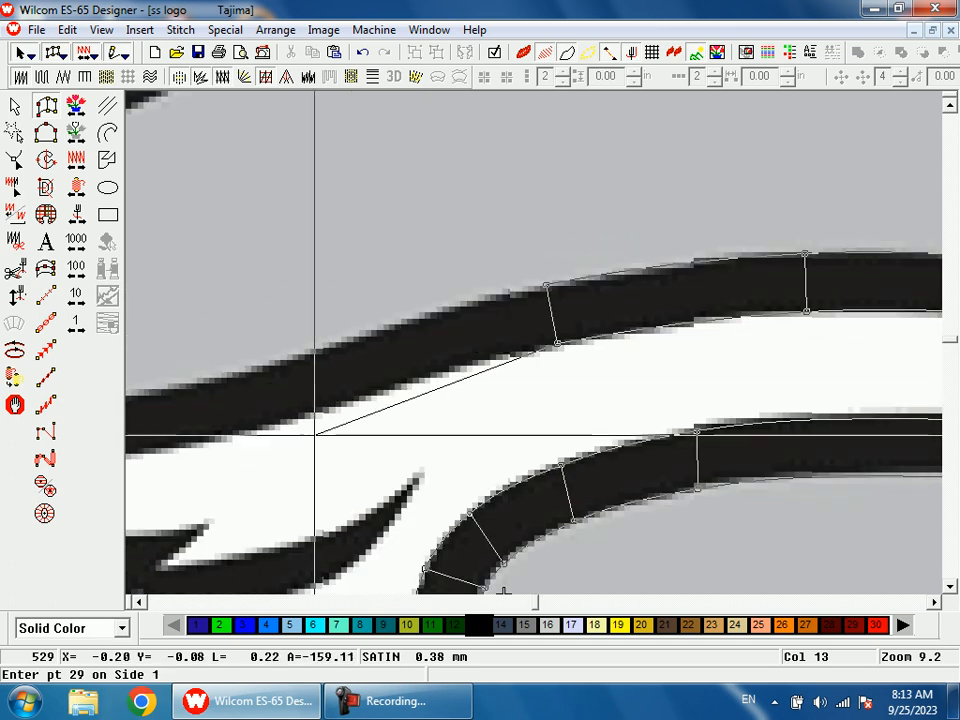
left_click(349, 343)
left_click(371, 413)
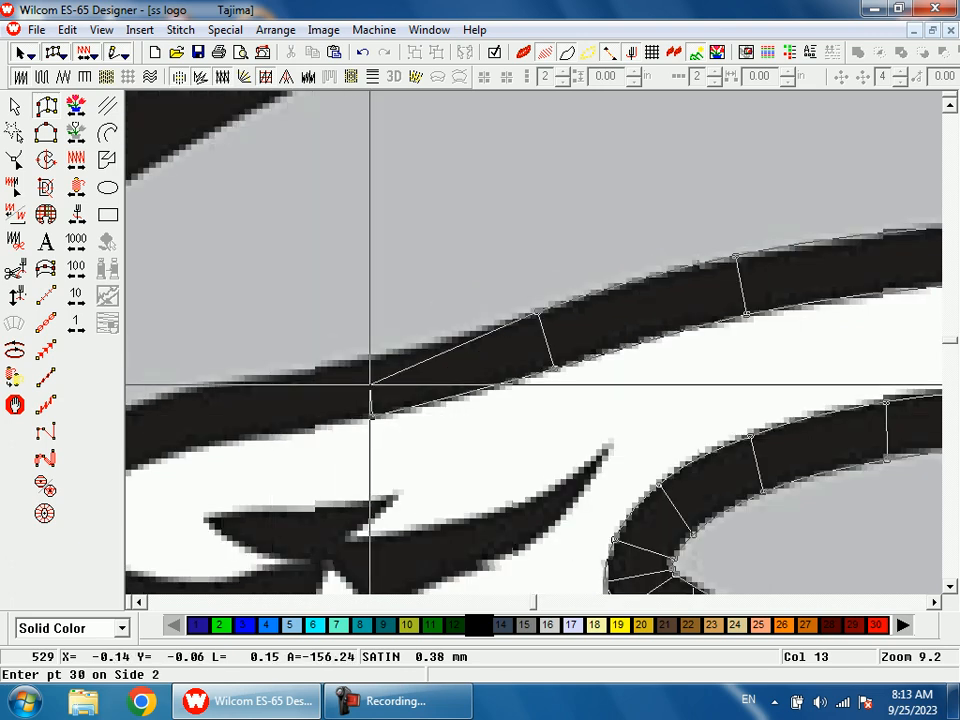
left_click(366, 360)
left_click(225, 440)
left_click(220, 383)
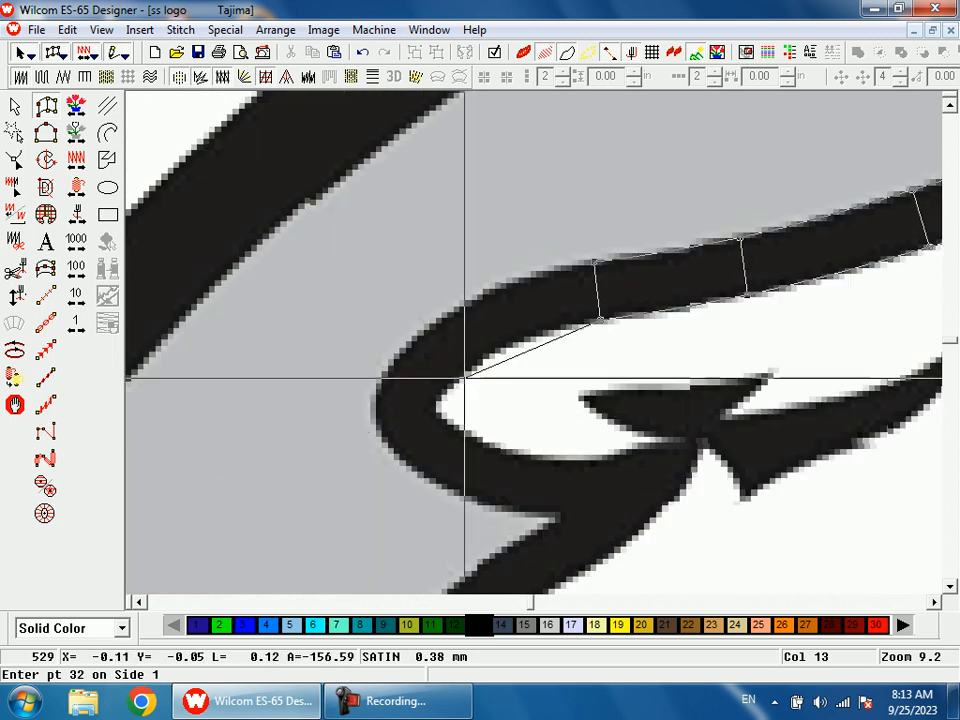
Step: Take the satin column around the rounded bend near the head and finish it at the junction of the black strokes
left_click(509, 342)
left_click(482, 293)
left_click(449, 386)
left_click(396, 352)
left_click(377, 406)
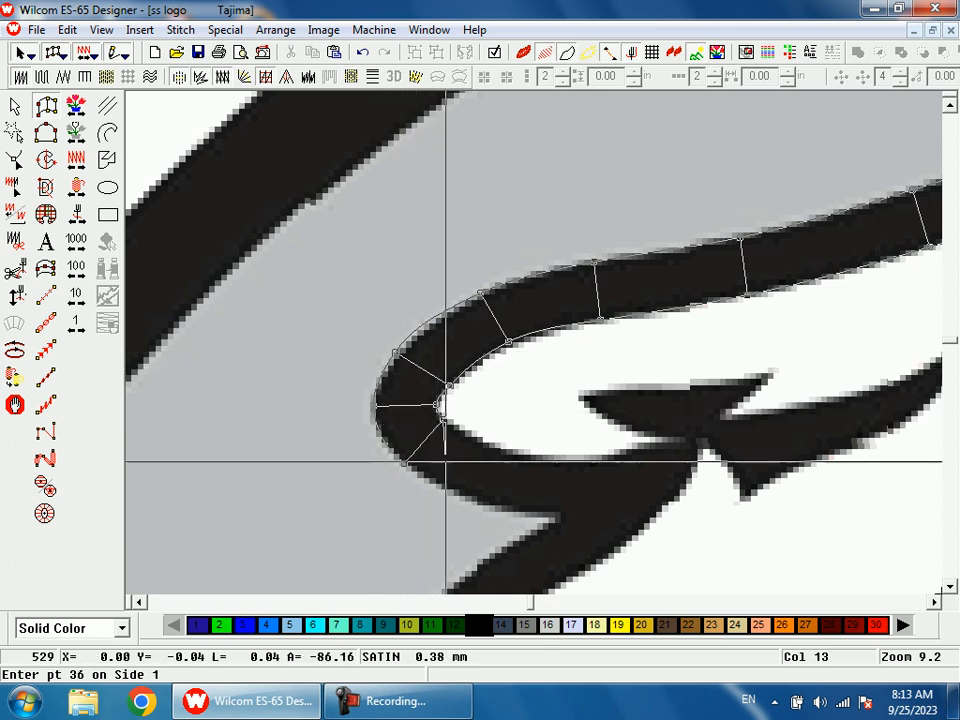
left_click(488, 503)
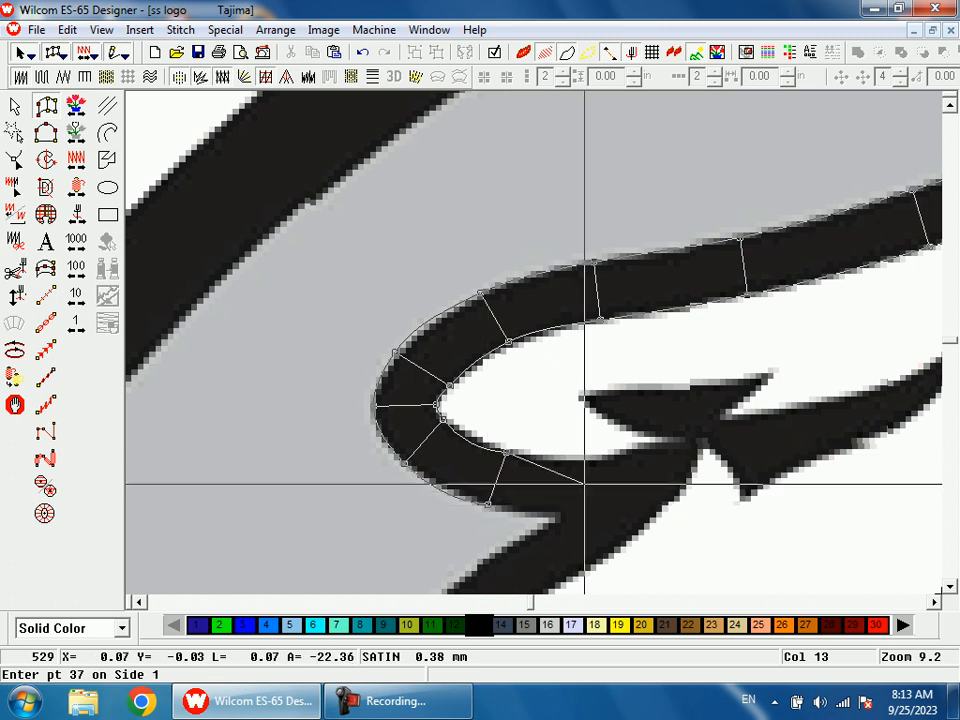
left_click(634, 456)
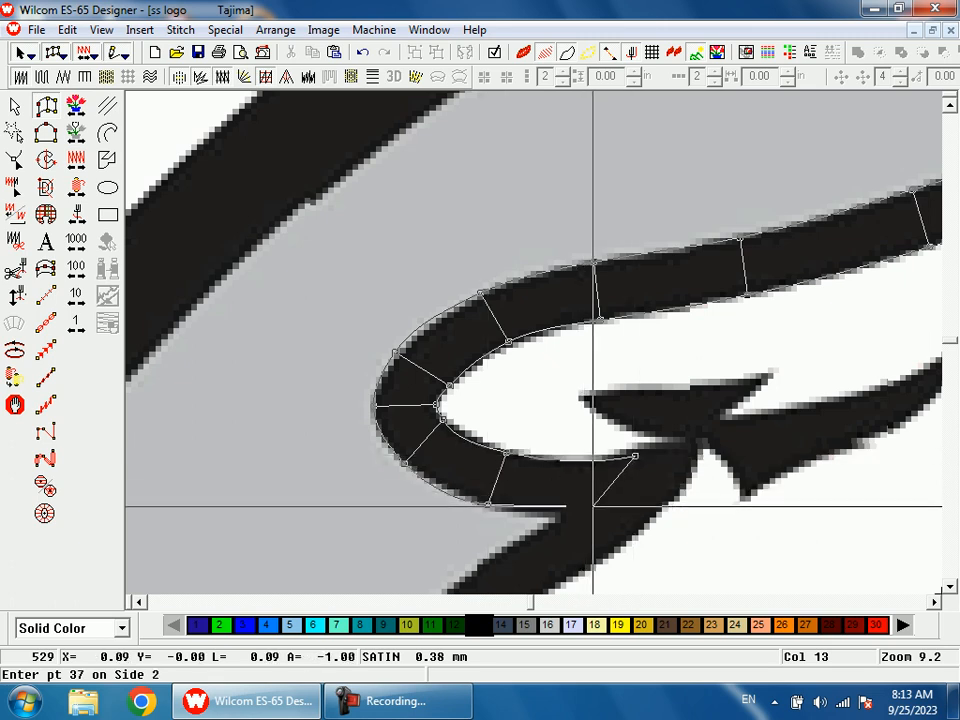
key("Return")
Step: Add a short run stitch from the satin column's end to the narrow junction with the two pointed black shapes
key("shift+z")
key("shift+z")
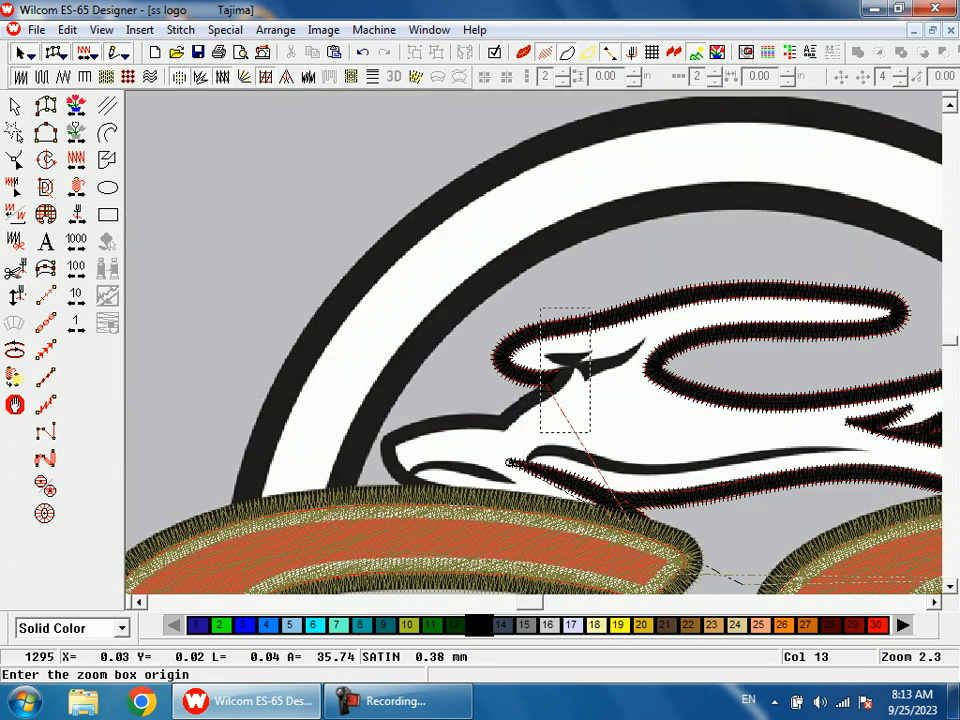
left_click_drag(590, 432, 597, 447)
key("space")
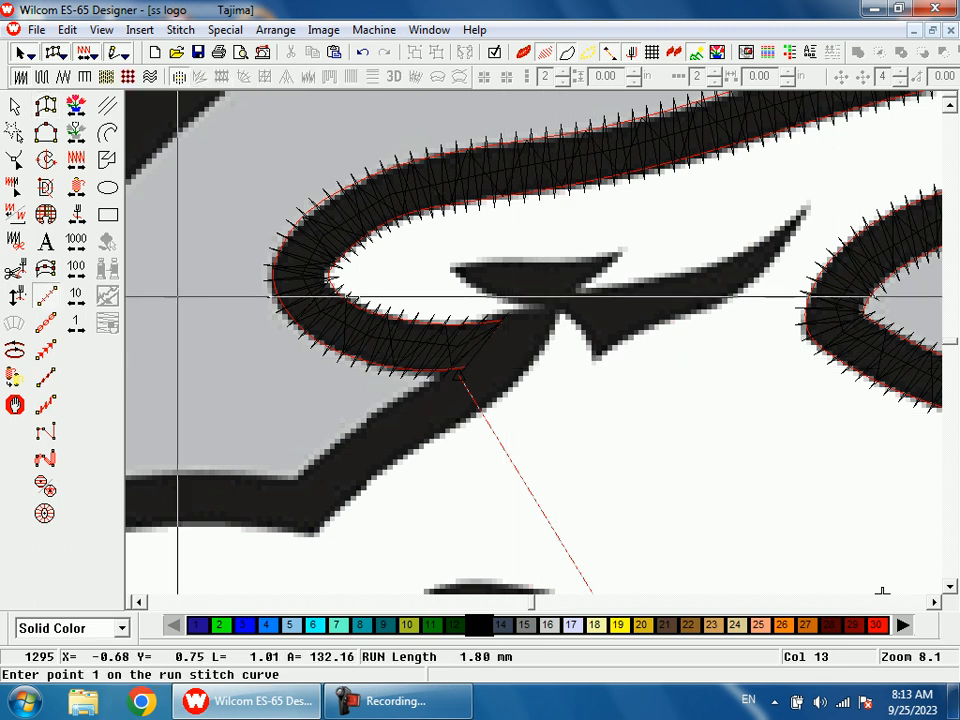
left_click(484, 369)
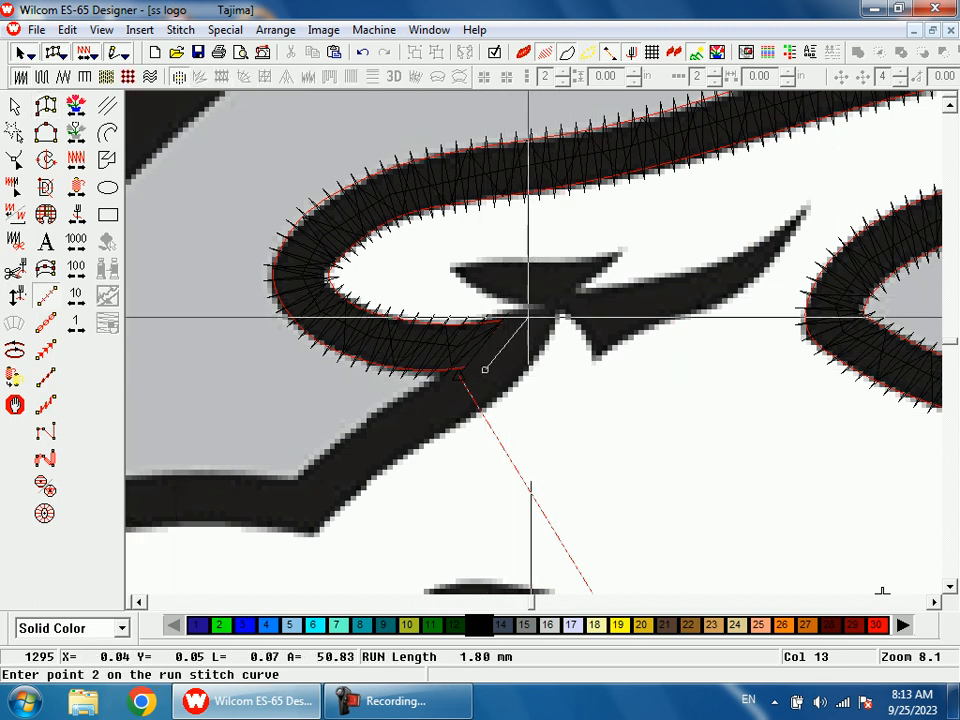
left_click(560, 299)
left_click(556, 273)
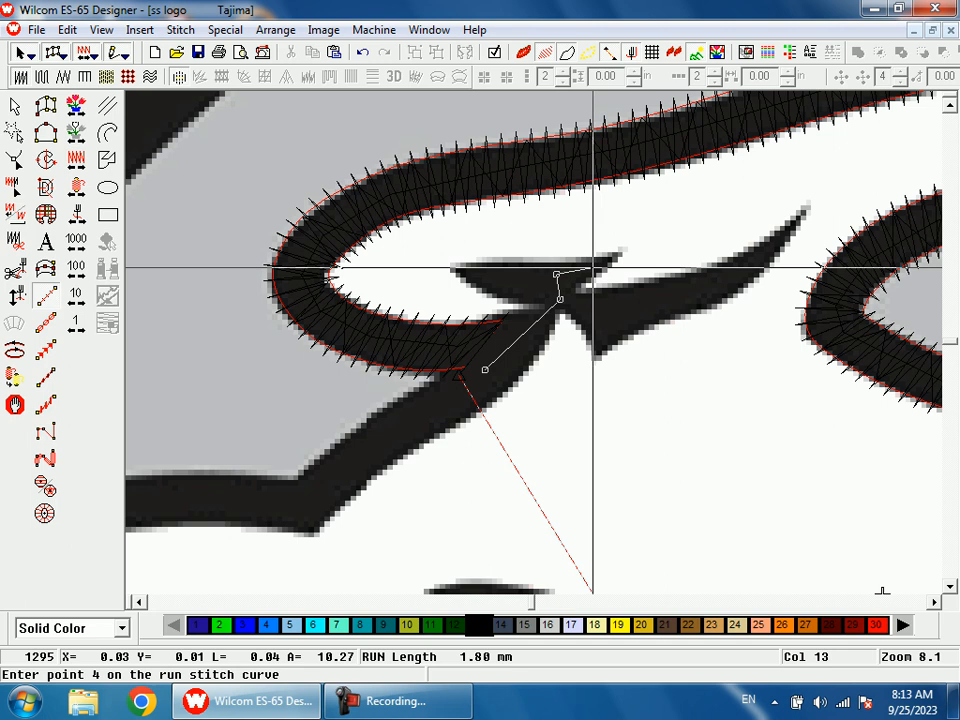
key("BackSpace")
key("BackSpace")
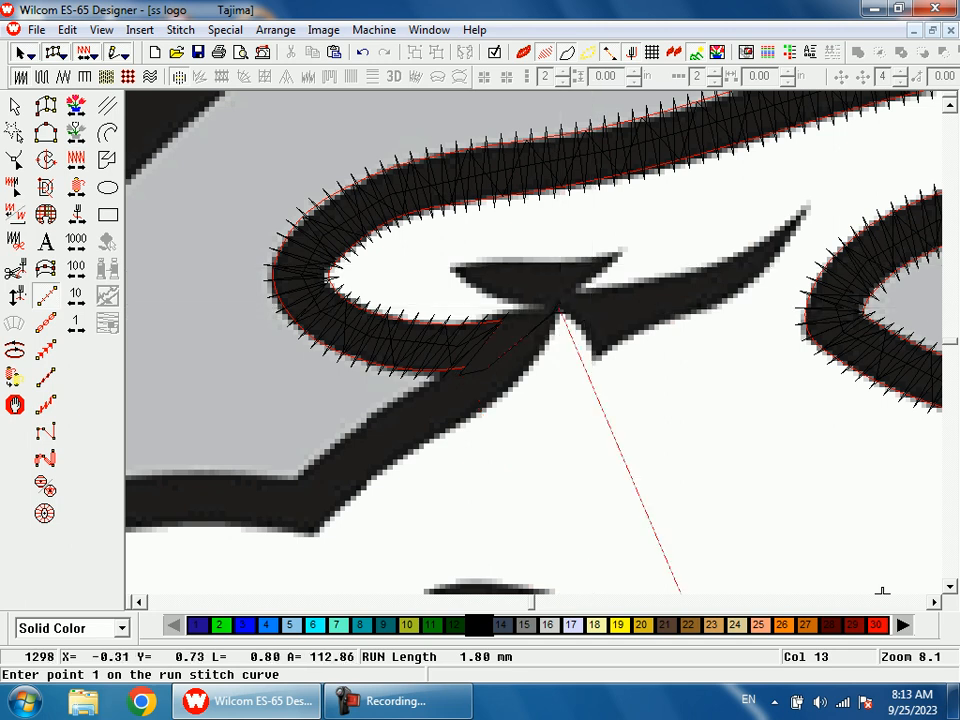
Step: Digitize the curved pointed shape beyond the junction as a satin column that widens at its lower corner and tapers to its tip
key("space")
left_click(566, 288)
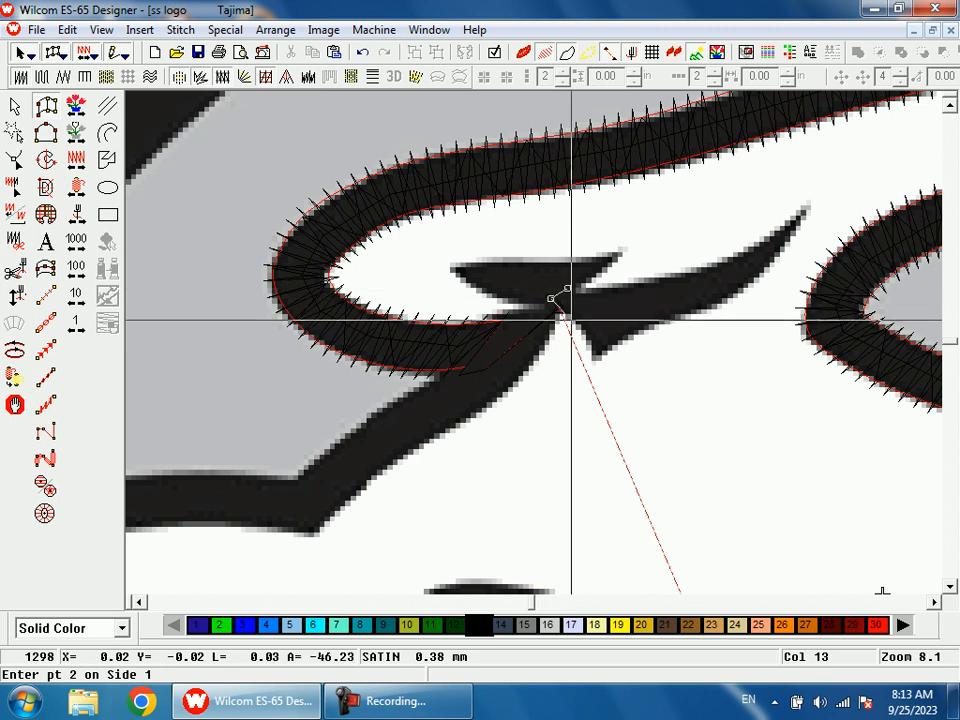
left_click(573, 321)
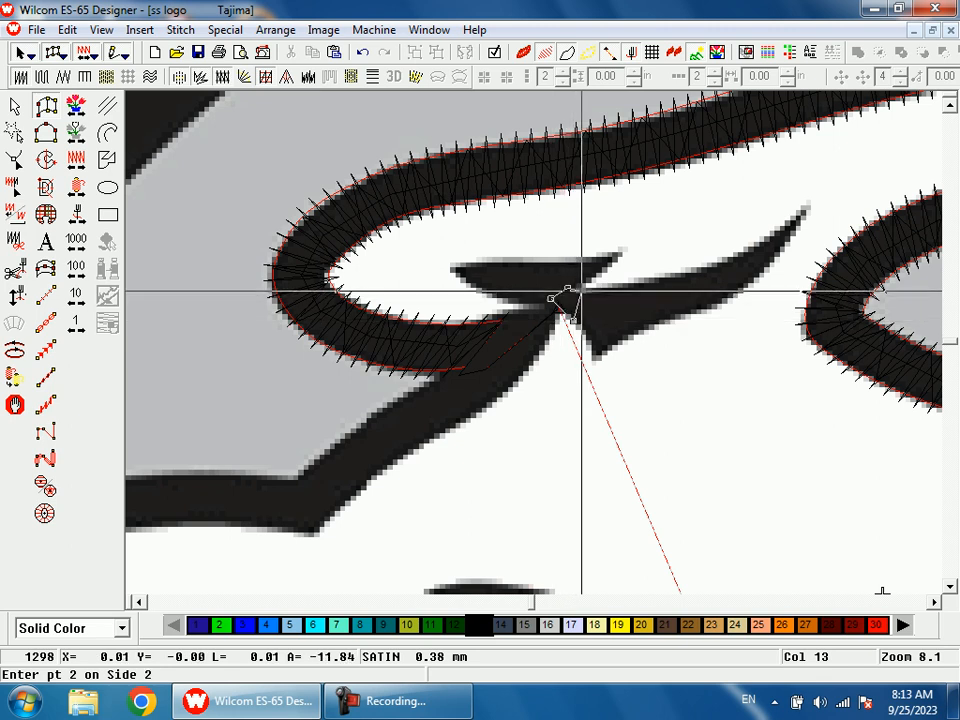
left_click(570, 293)
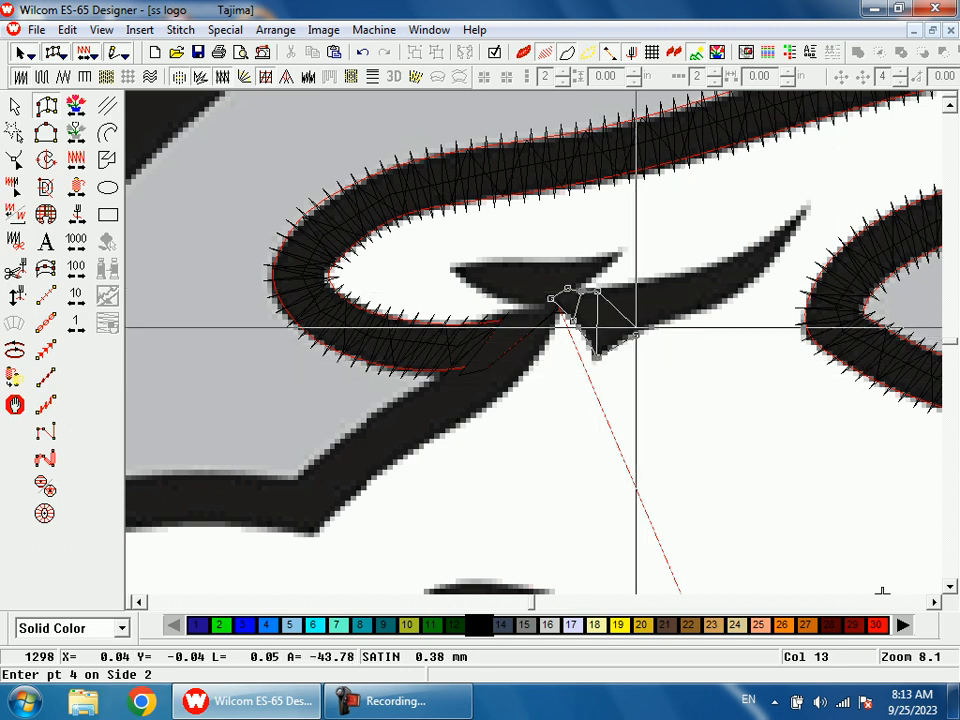
left_click(627, 285)
left_click(695, 312)
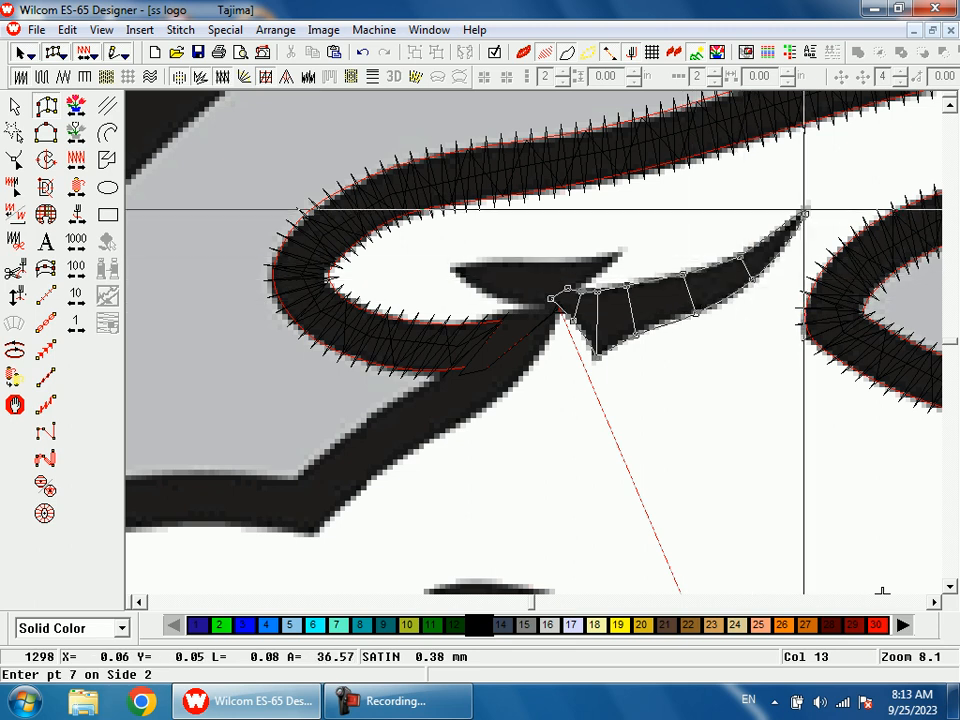
key("Return")
key("h")
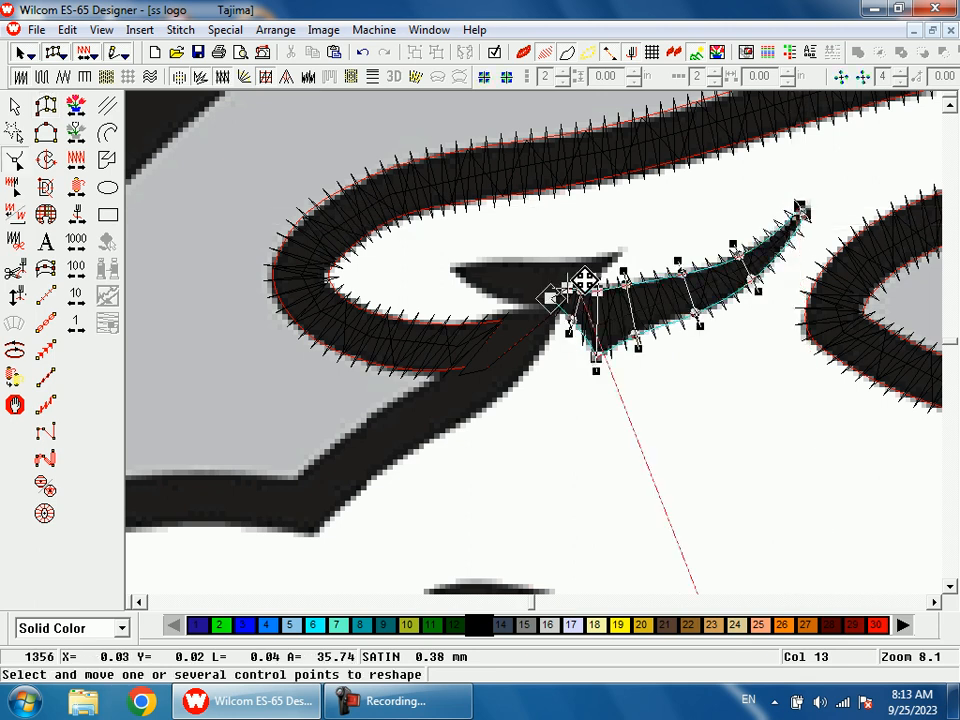
Step: Digitize the small pointed shape above the junction as a satin column between its two tips and open its control points for reshaping
key("Escape")
key("shift+z")
left_click_drag(519, 253, 575, 400)
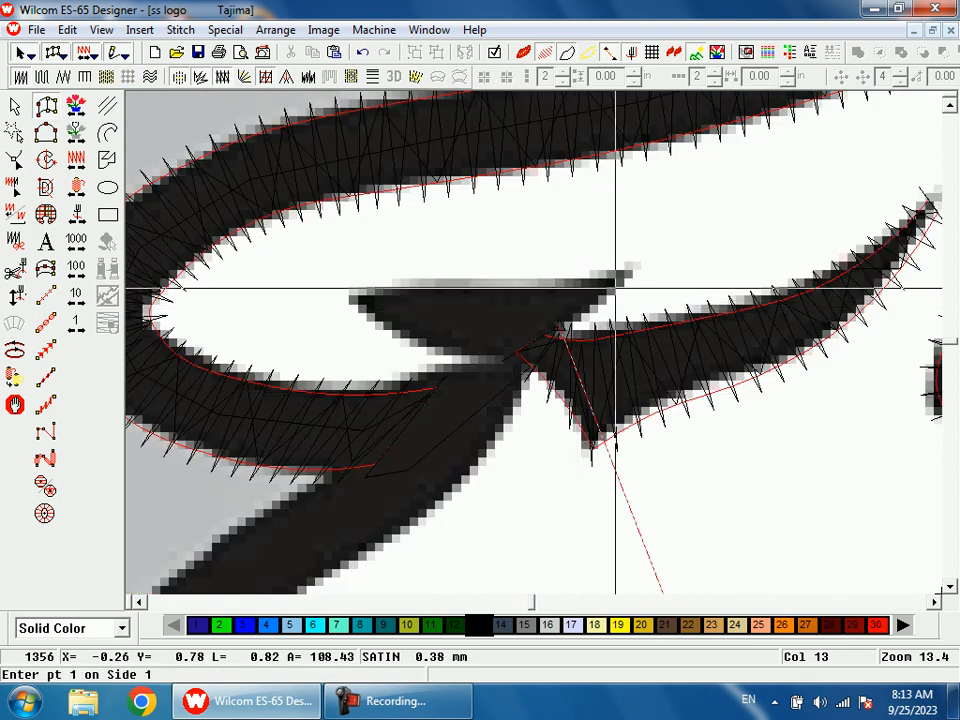
left_click(564, 326)
left_click(537, 293)
left_click(443, 287)
left_click(439, 338)
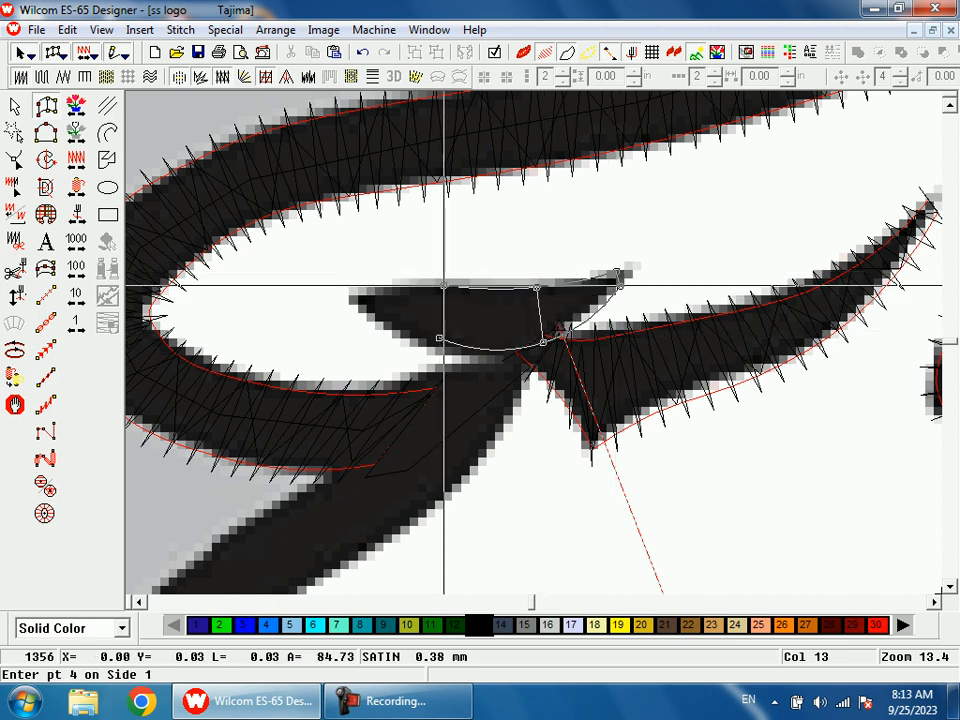
left_click(352, 300)
key("Return")
key("h")
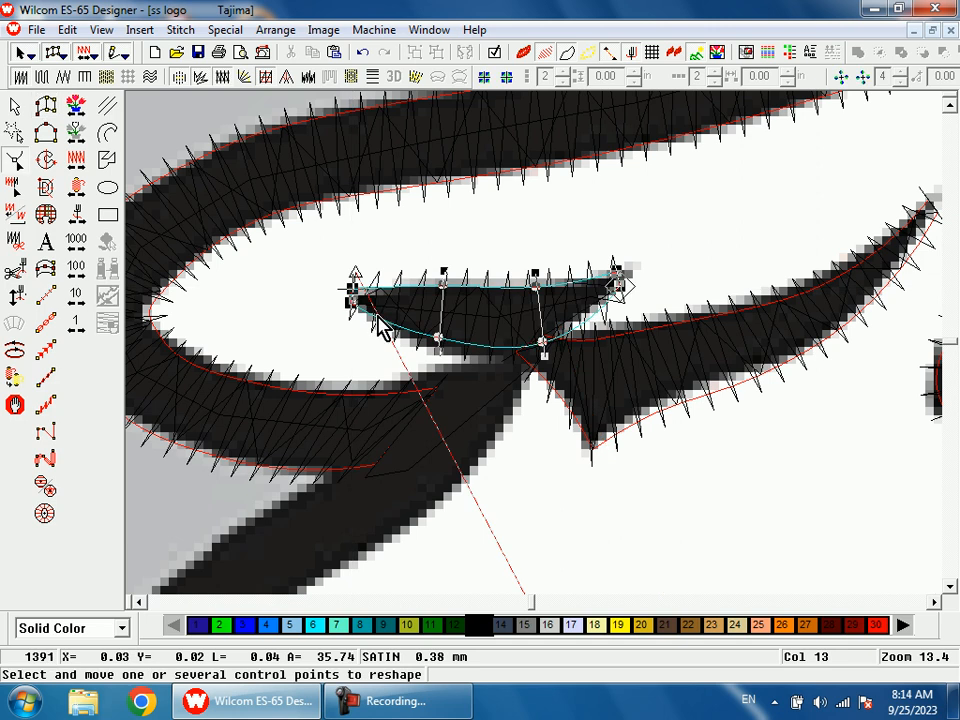
Step: Close the reshaping and start a satin column at the junction, following the upper part of the diagonal black stroke away from the pointed shapes
key("space")
left_click(535, 367)
left_click(523, 353)
left_click(502, 425)
left_click(465, 376)
left_click(455, 484)
left_click(392, 417)
left_click(332, 563)
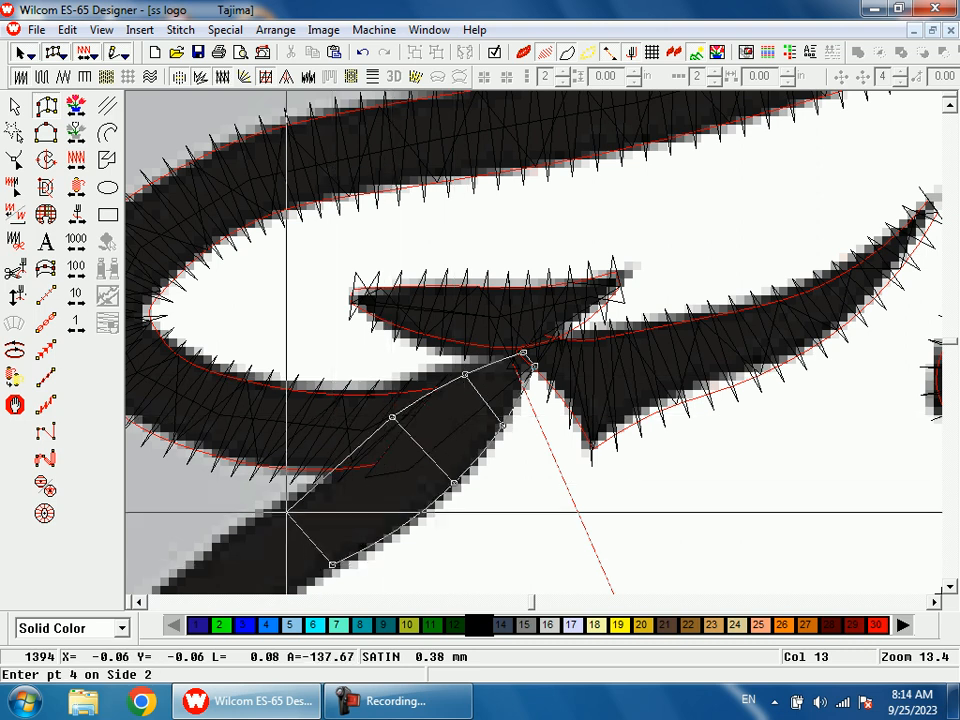
Step: Extend the satin column down the rest of the diagonal stroke and place a point pair across its sharp corner
key("shift+z")
key("shift+z")
key("b")
left_click_drag(408, 345, 464, 507)
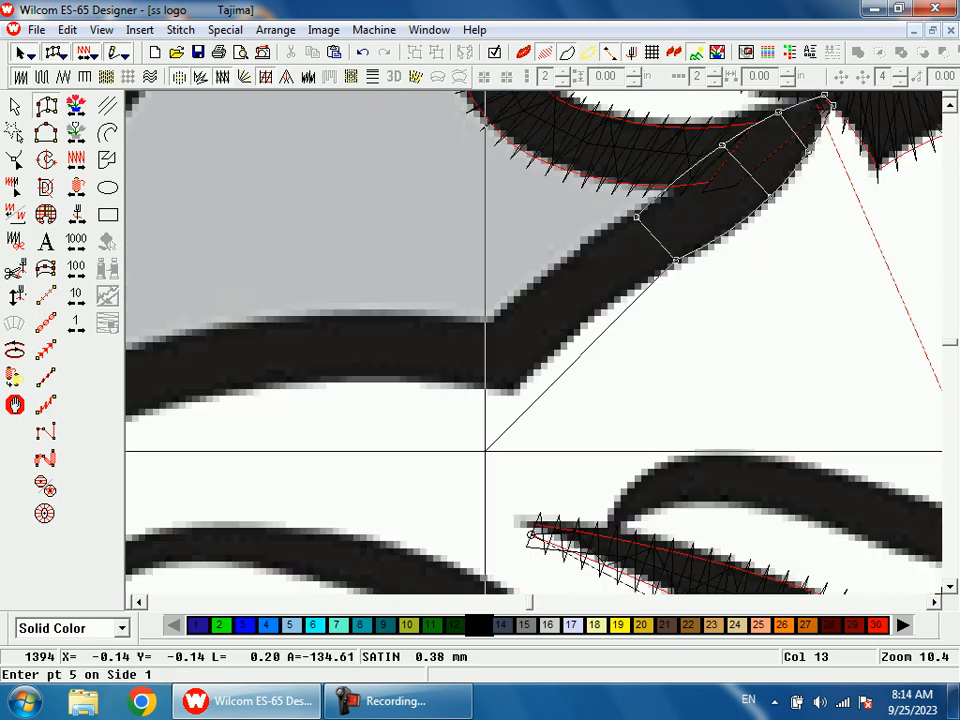
left_click(515, 391)
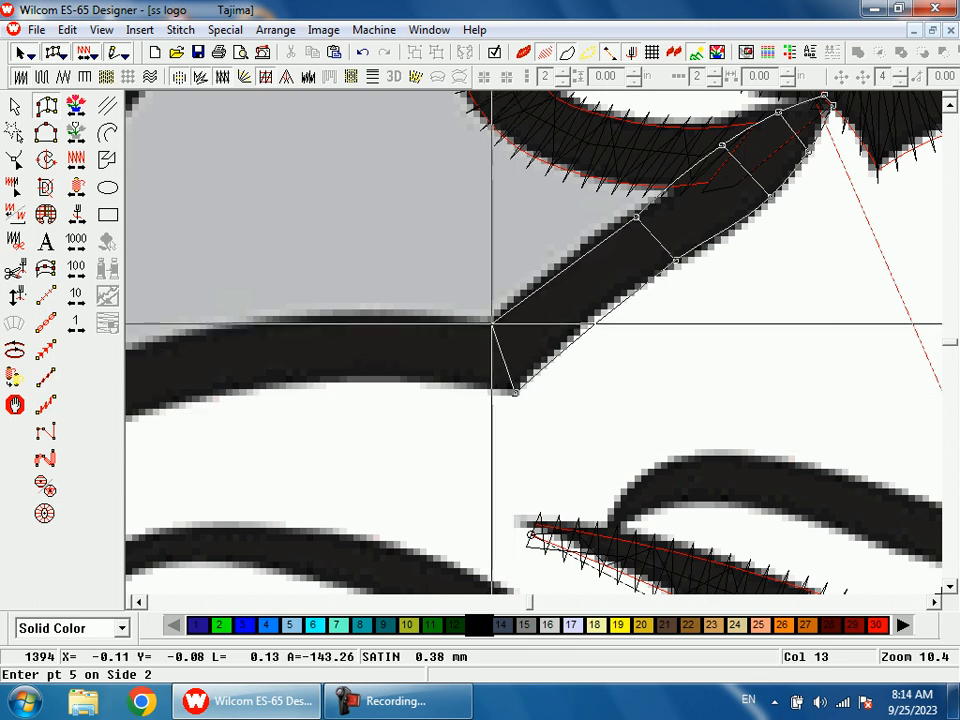
left_click(492, 323)
Step: Extend the satin column along the arched stroke beyond the corner to the beginning of the rounded end
left_click(295, 384)
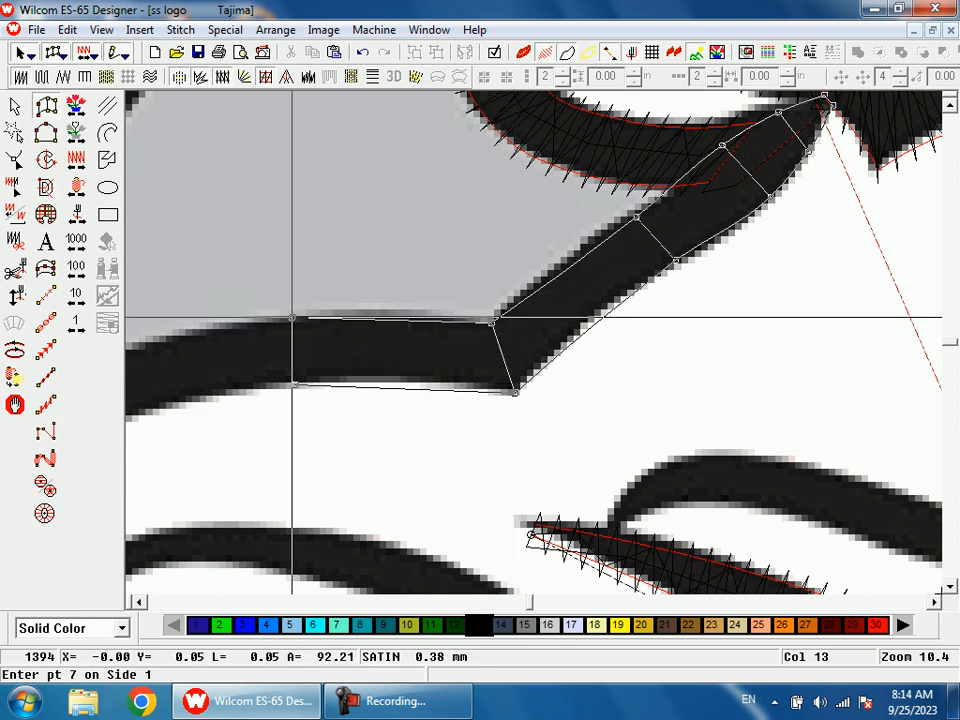
left_click(294, 319)
left_click(306, 408)
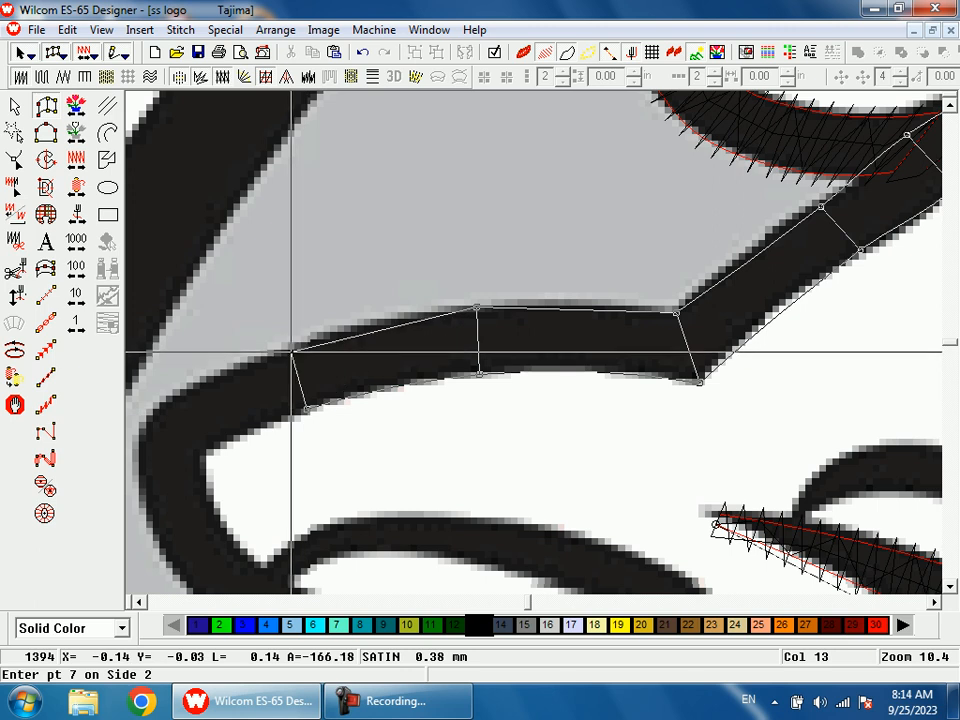
left_click(283, 346)
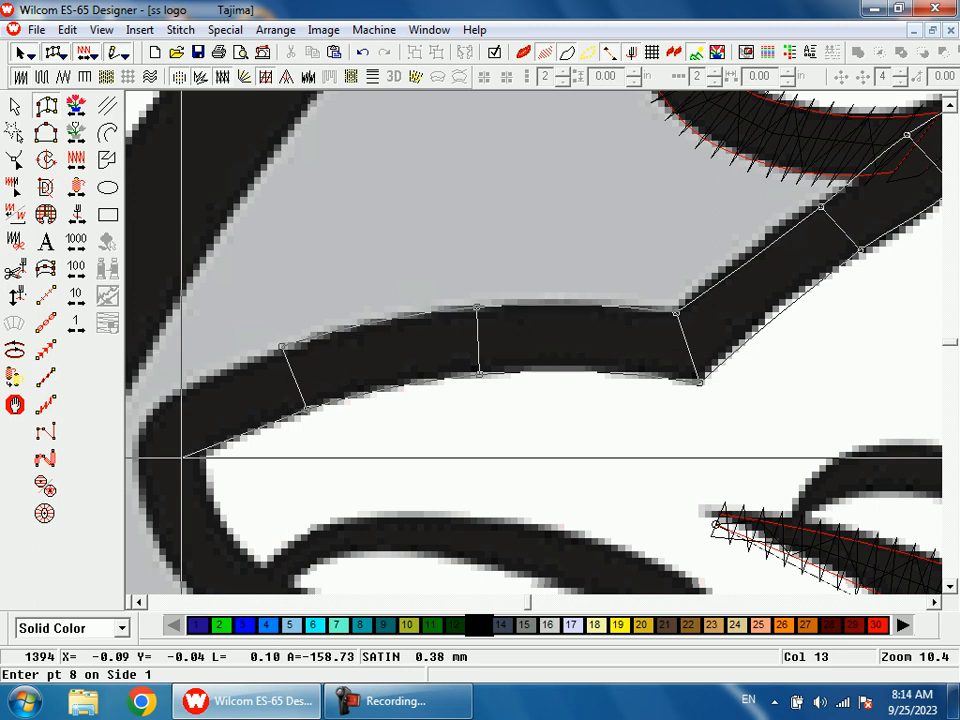
left_click(176, 394)
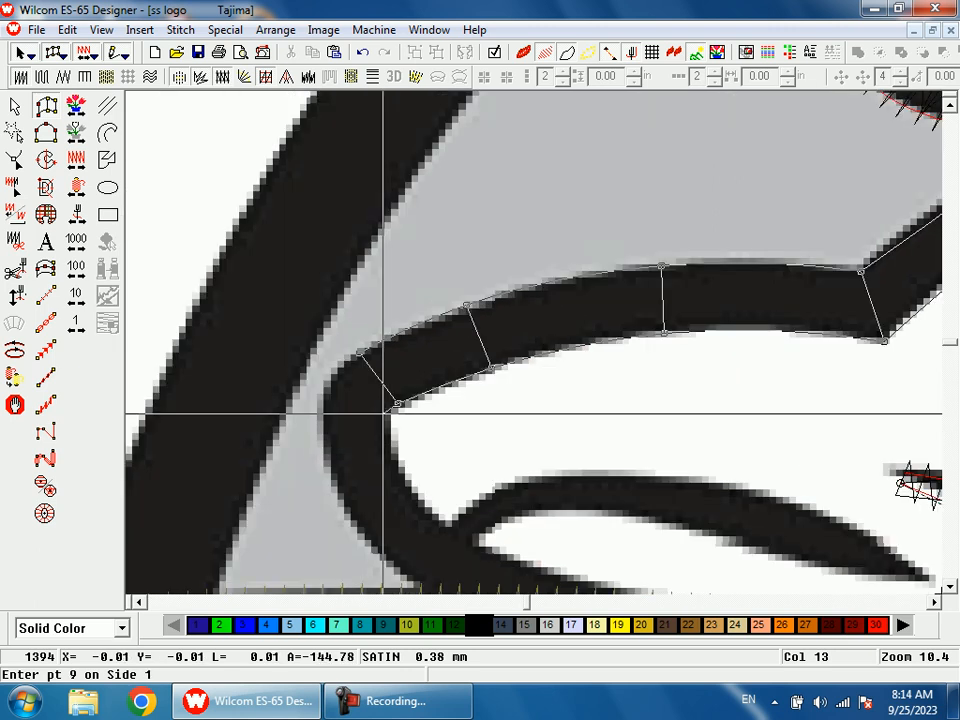
Step: Take the satin column around the rounded end with closely spaced point pairs on its inner and outer edges
left_click(388, 412)
left_click(325, 400)
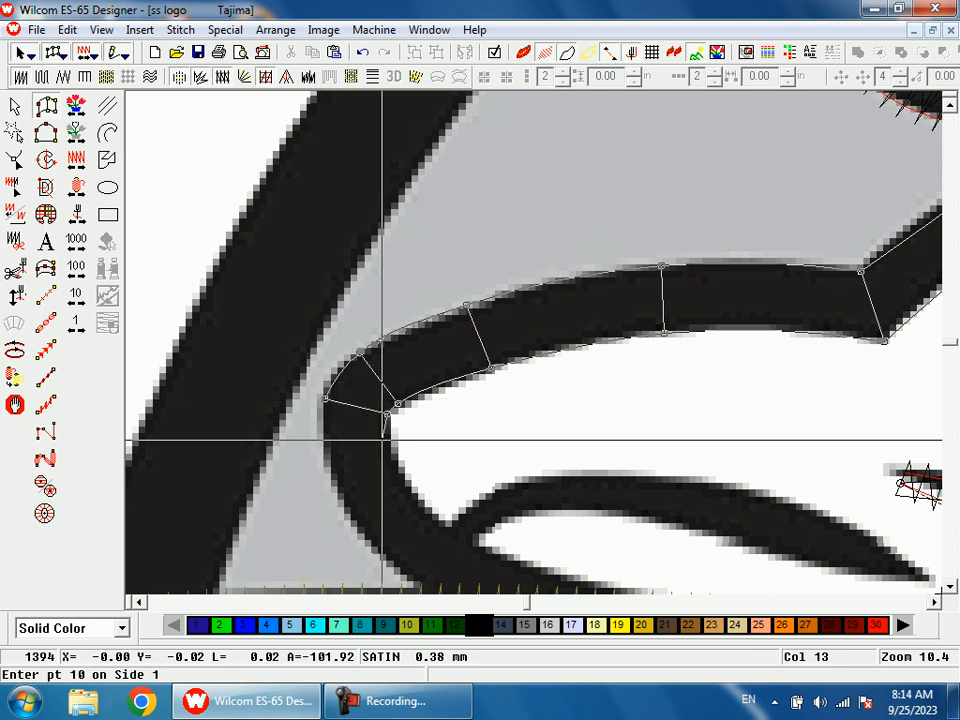
left_click(386, 436)
left_click(327, 458)
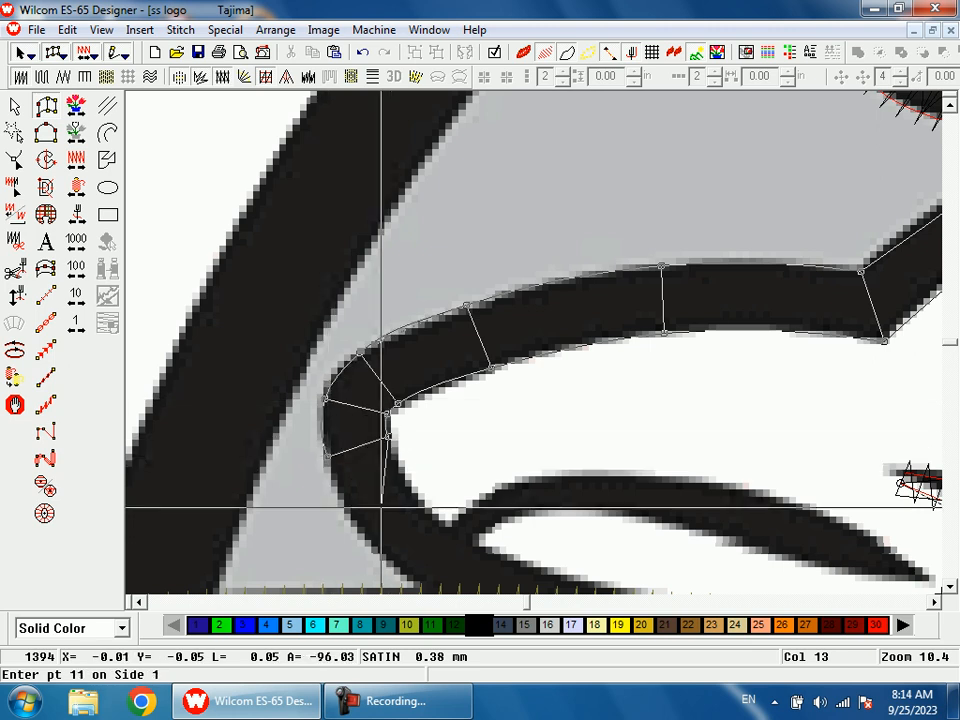
left_click(415, 493)
left_click(368, 537)
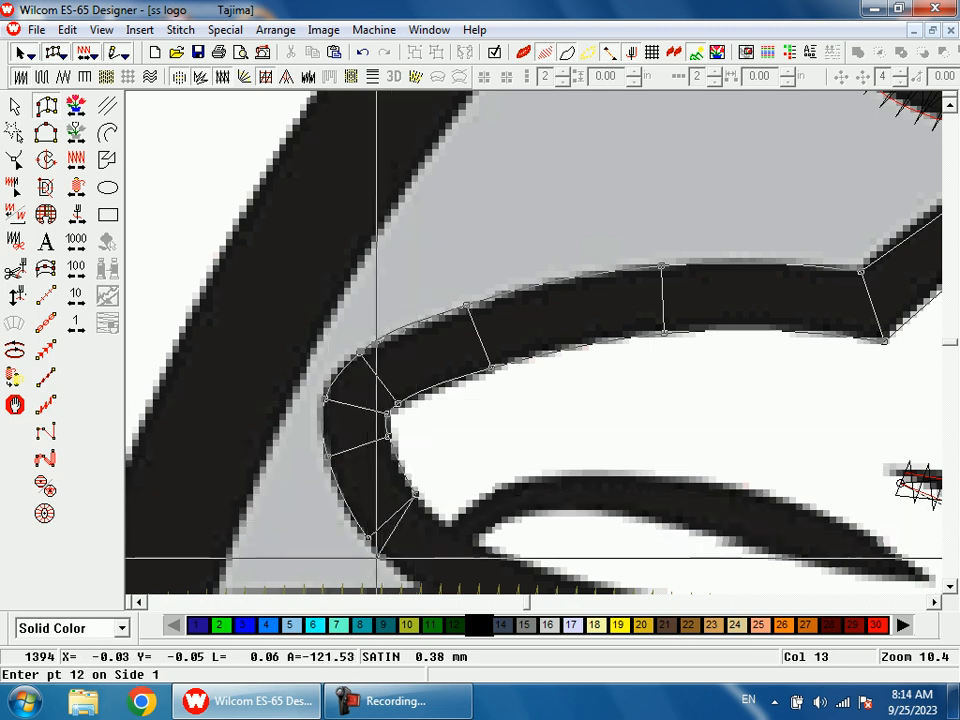
Step: Finish the satin column with a tail overlapping the S letter's upper border, generate it and open its control points for reshaping
left_click(505, 560)
left_click(556, 493)
left_click(695, 482)
left_click(694, 500)
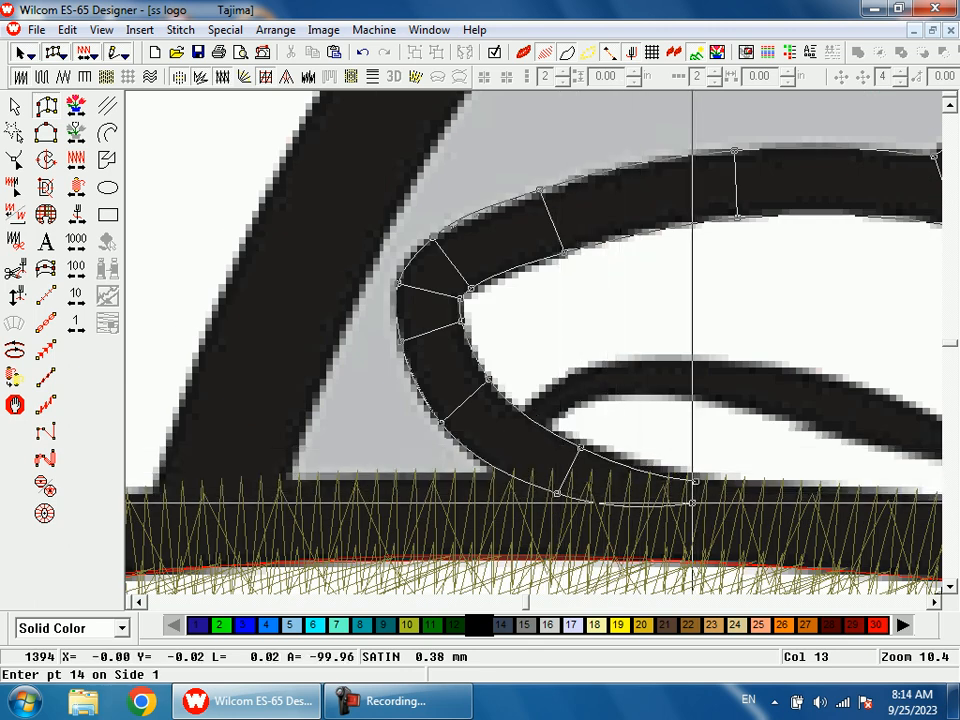
key("Return")
key("h")
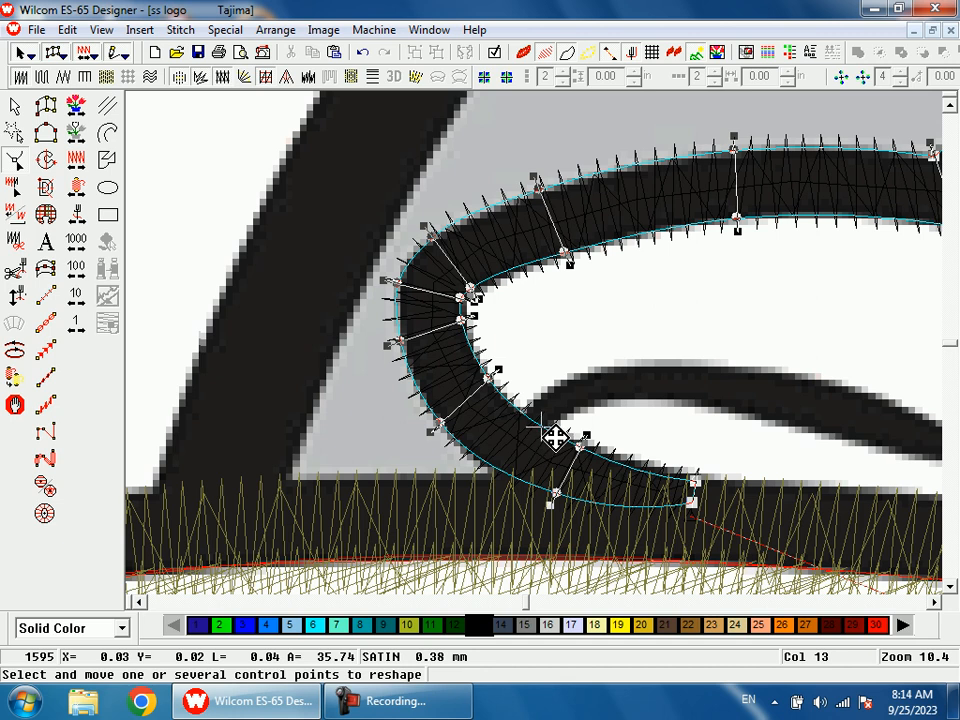
Step: Start a satin column where the small curved stroke branches off the rounded end and follow the stroke up to its crest
key("Escape")
key("shift+z")
key("shift+z")
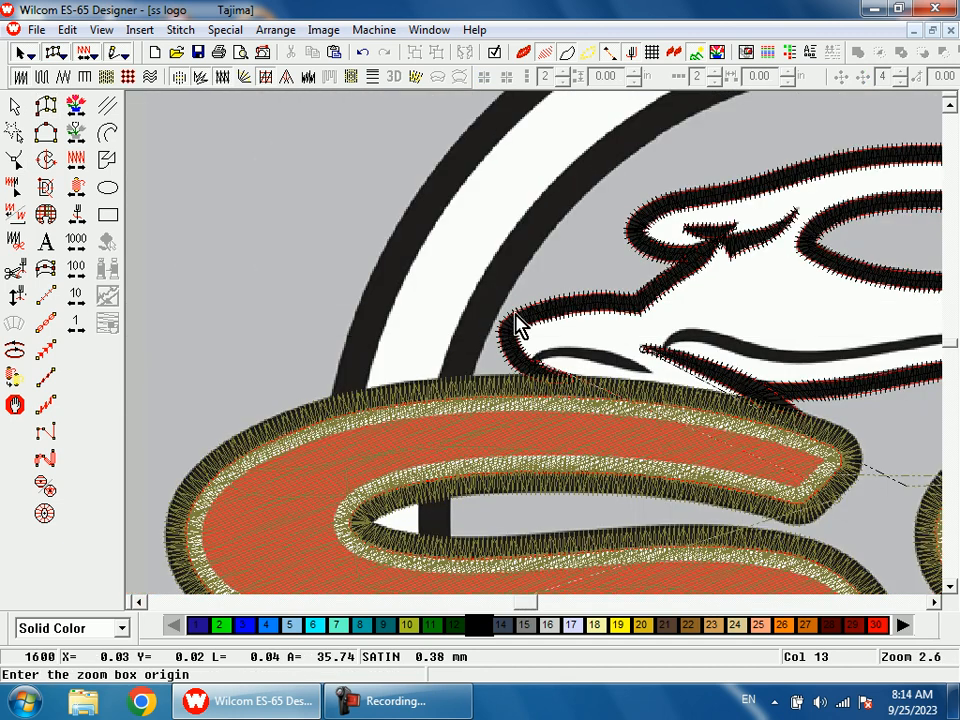
left_click_drag(508, 322, 574, 412)
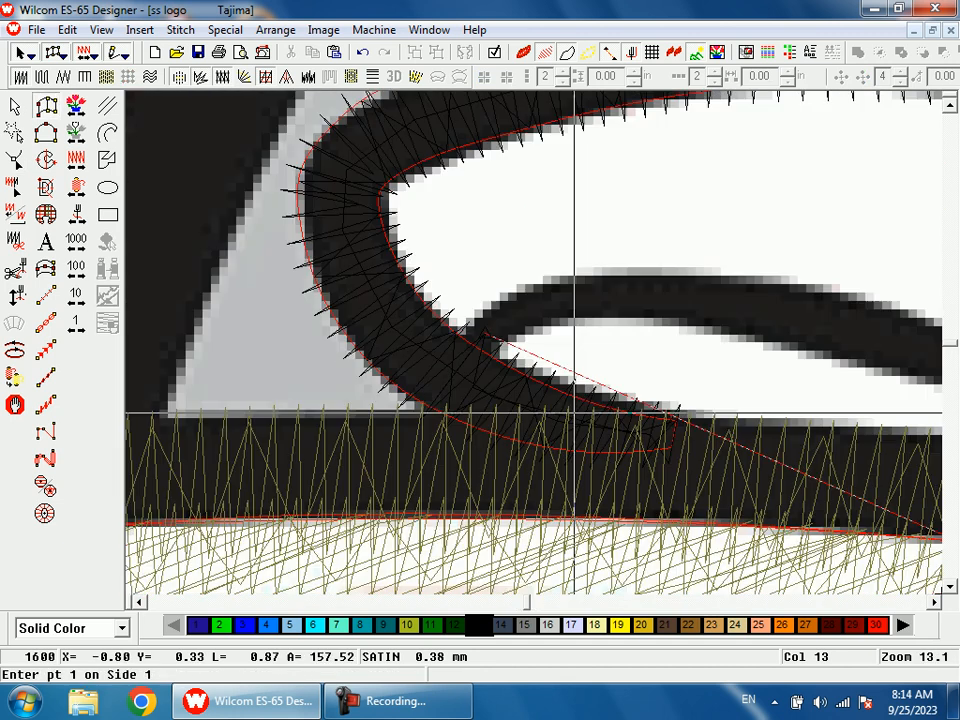
left_click(465, 337)
left_click(522, 333)
left_click(505, 298)
left_click(601, 313)
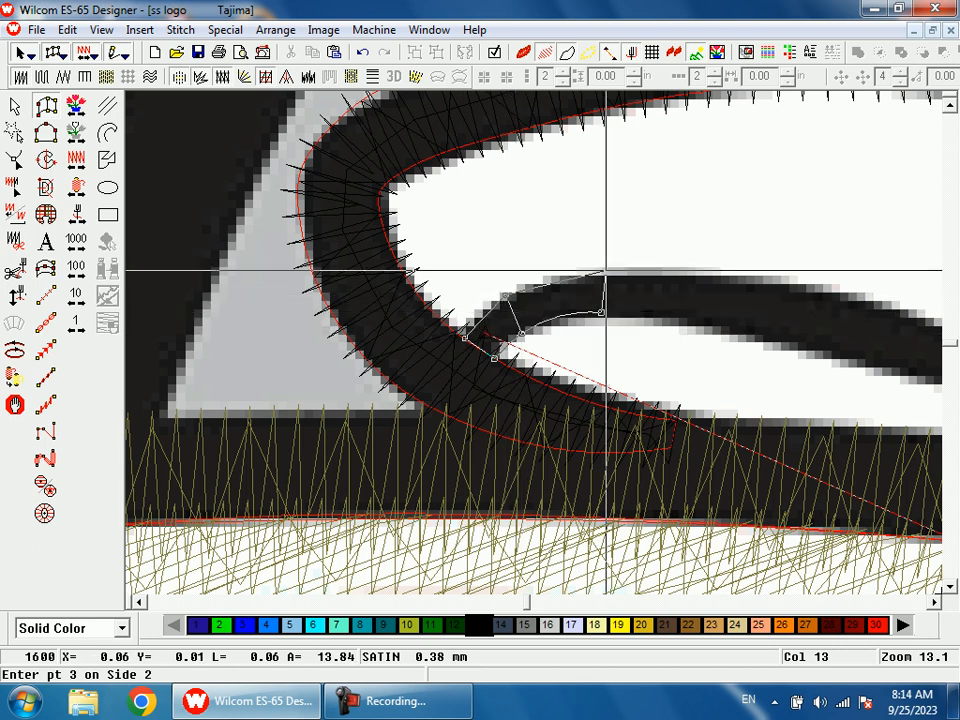
Step: Extend the small curved stroke's satin column past the crest to its pointed tip and generate the stitches
left_click(758, 280)
left_click(755, 337)
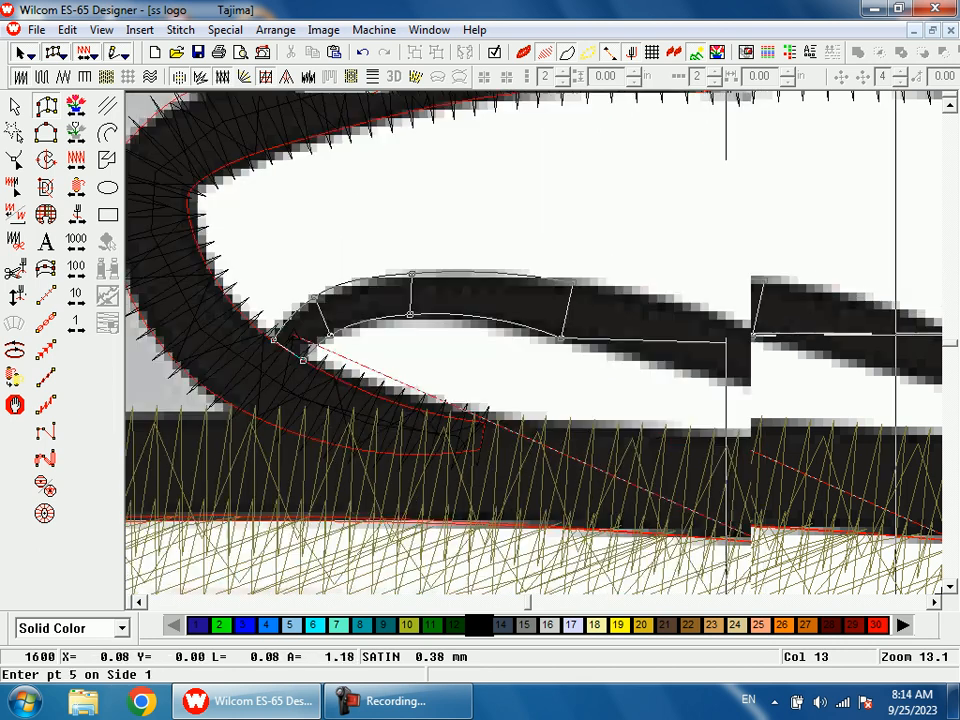
left_click(710, 370)
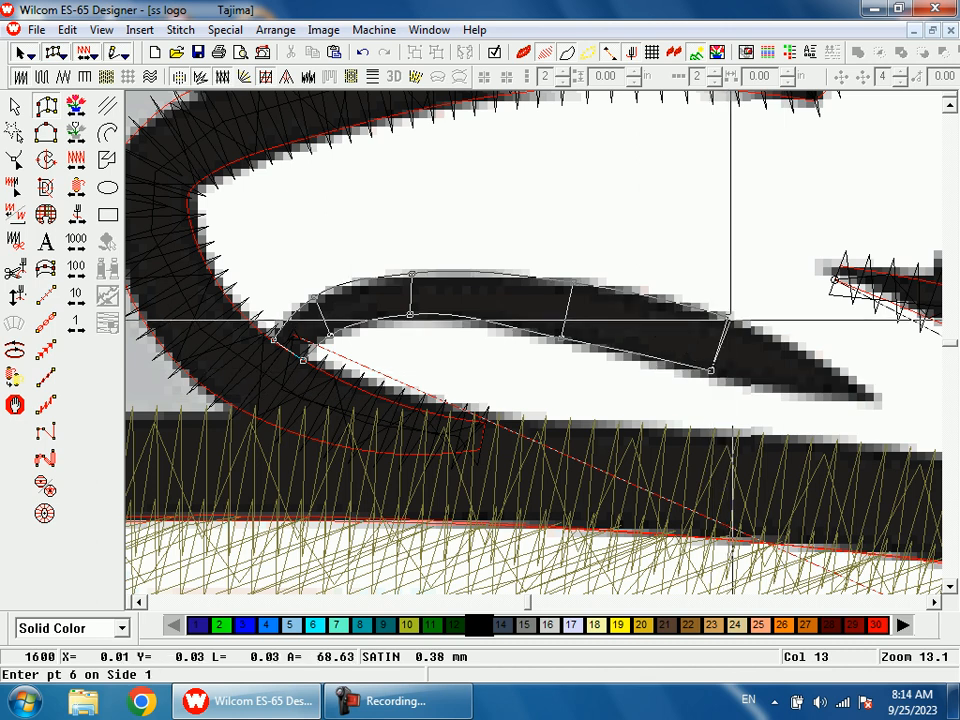
left_click(866, 394)
key("Return")
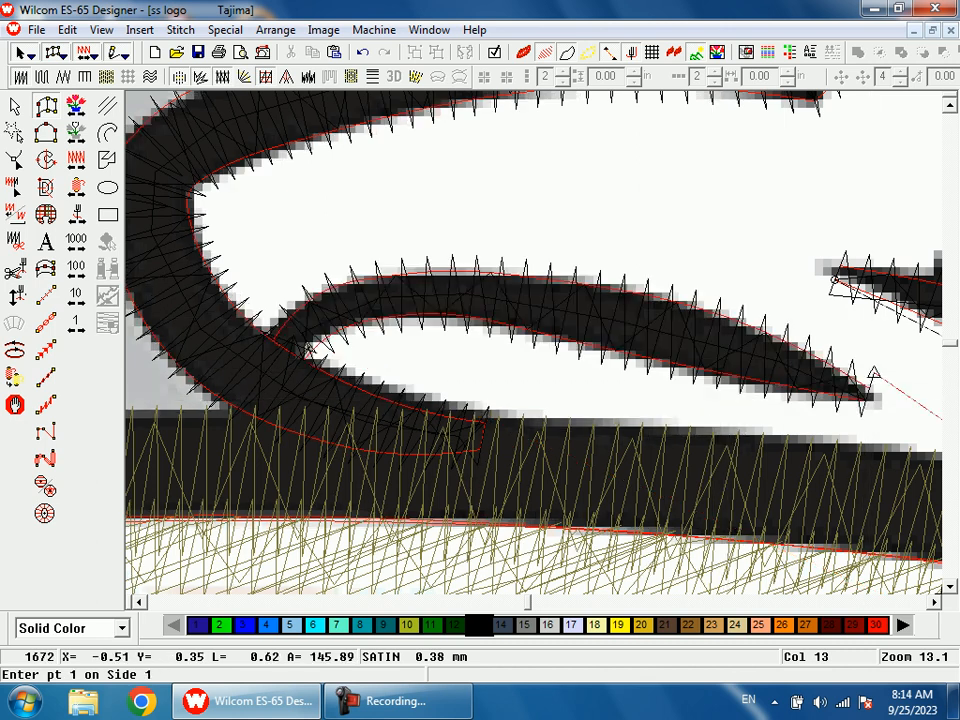
Step: Go to the start of the design and begin a satin column at the tapered tip of the long wavy line inside the body
key("shift+z")
key("shift+z")
key("shift+z")
key("shift+z")
left_click_drag(563, 235, 660, 408)
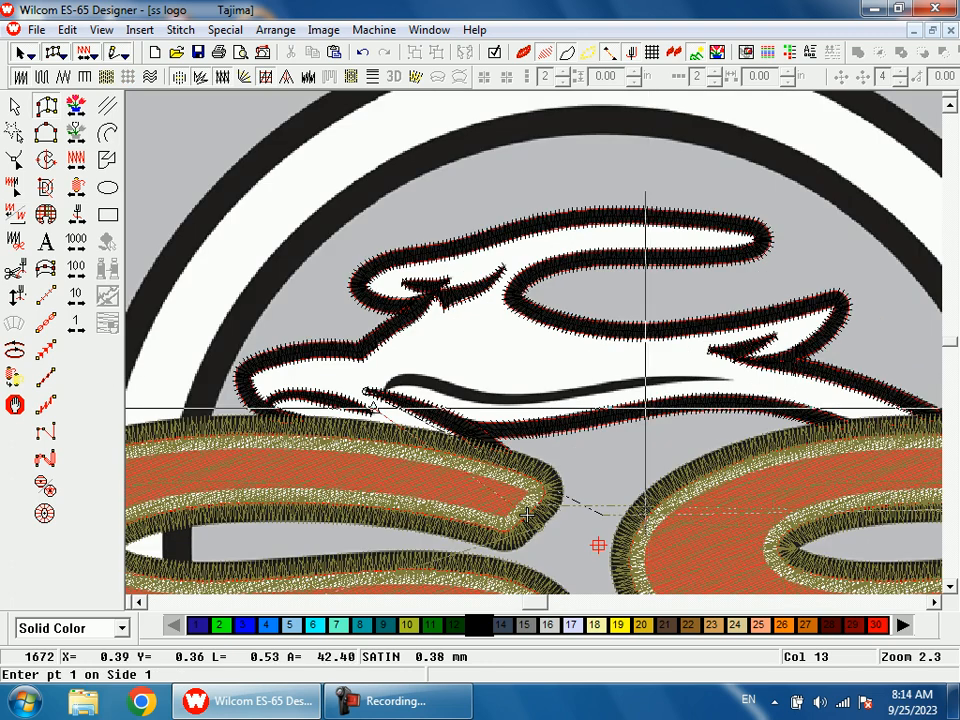
left_click_drag(453, 283, 616, 498)
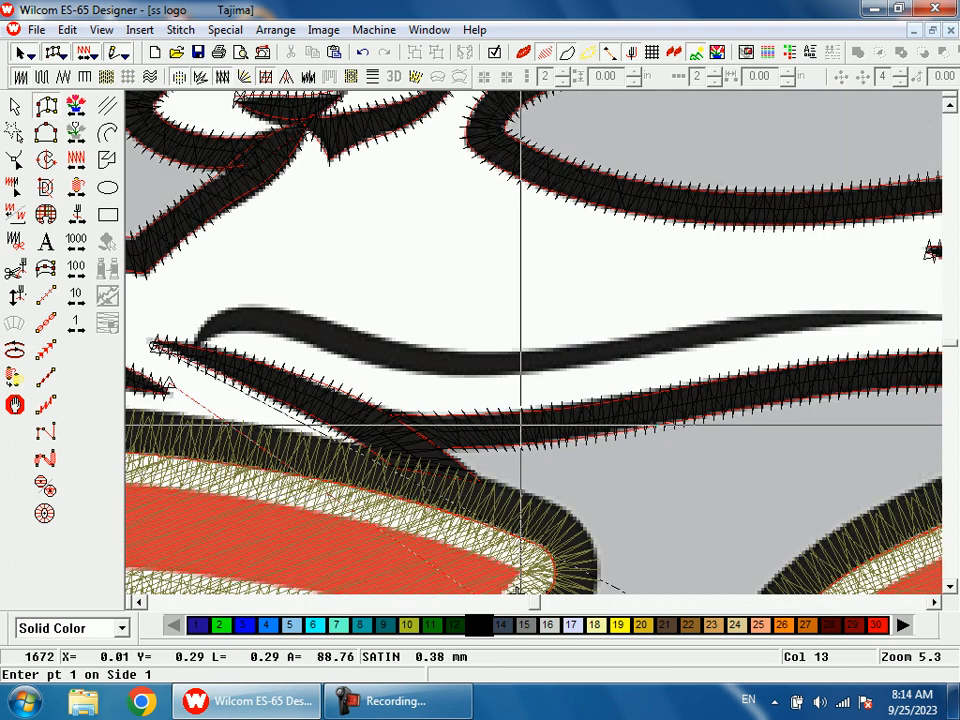
key("shift+z")
left_click(80, 104)
key("b")
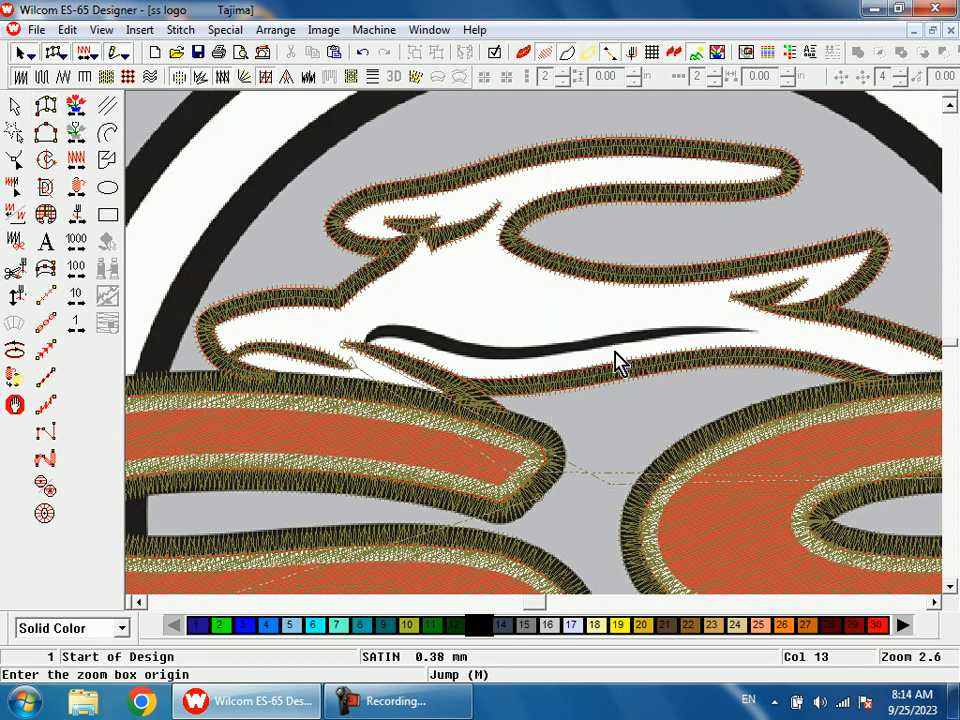
left_click_drag(643, 245, 701, 418)
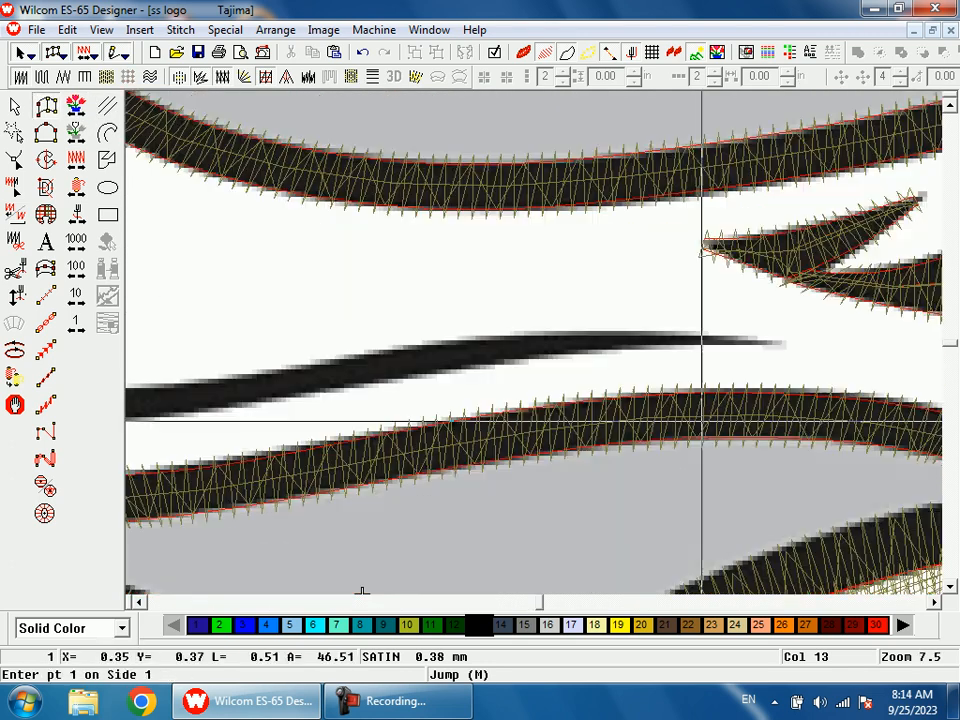
left_click(773, 343)
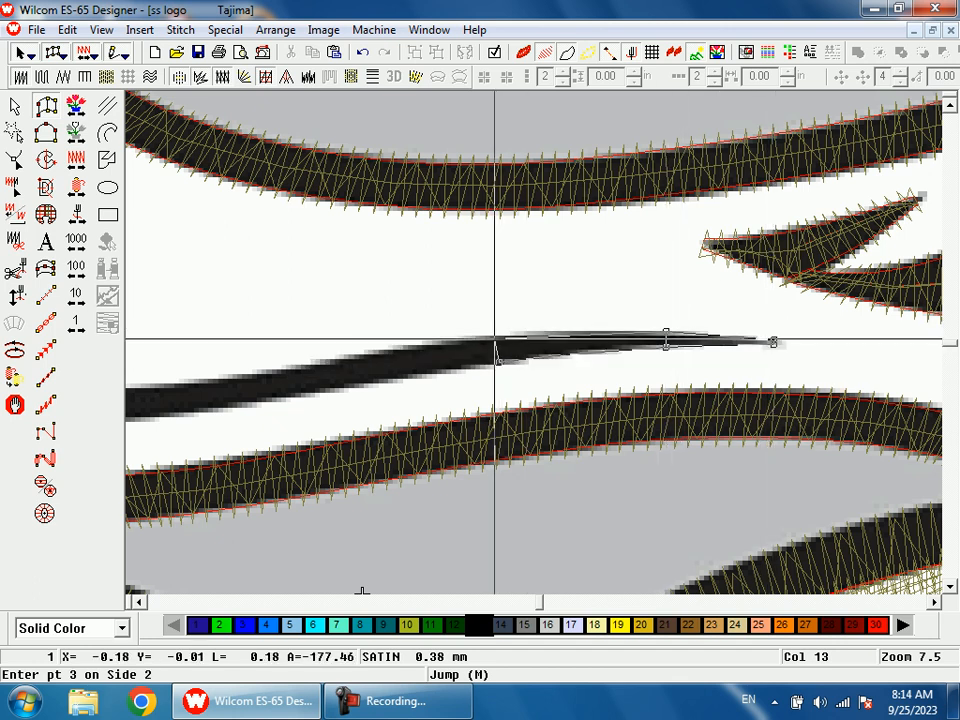
Step: Extend the satin column along the widening middle of the wavy line and through its trough
left_click(369, 383)
left_click(364, 355)
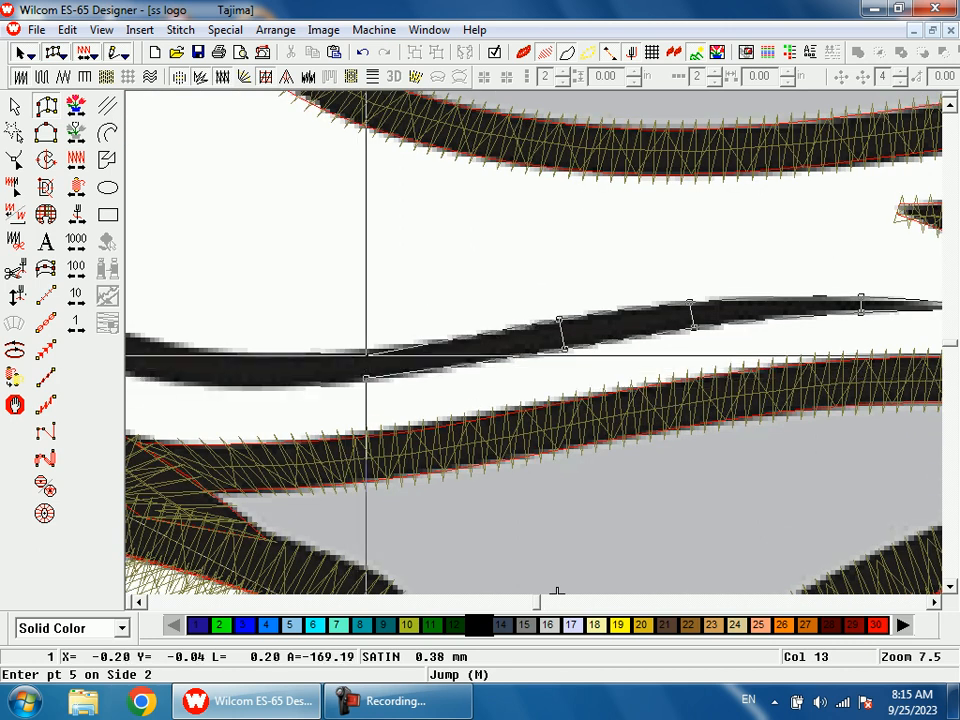
left_click(366, 350)
left_click(425, 345)
left_click(425, 345)
left_click(297, 355)
left_click(305, 327)
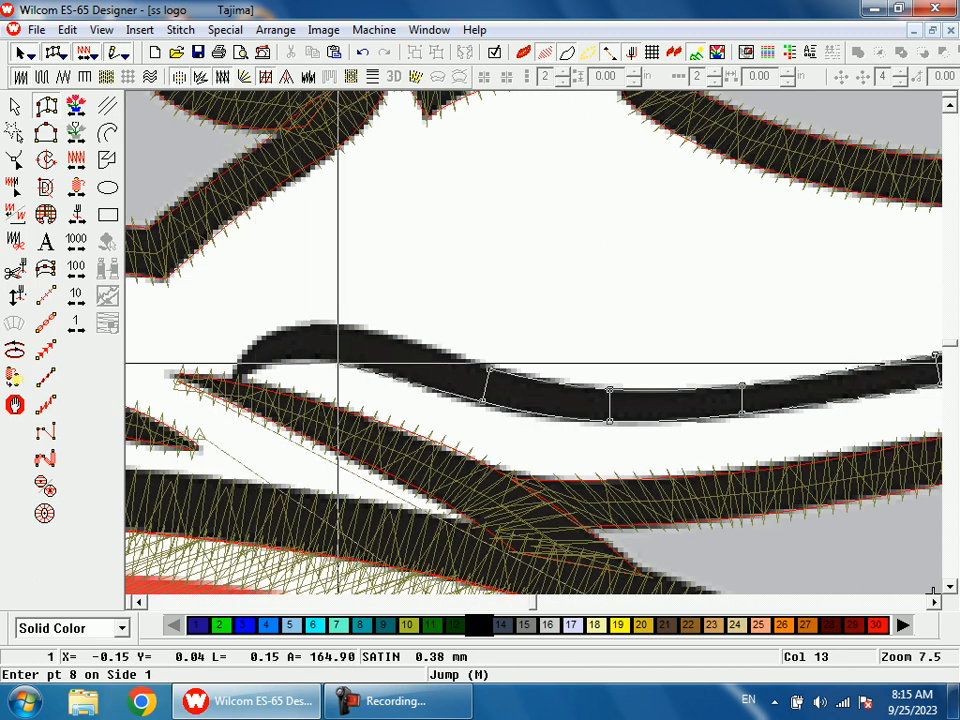
Step: Take the satin column over the wavy line's rounded crest and finish it where the line meets the pointed black shape
left_click(357, 330)
left_click(357, 362)
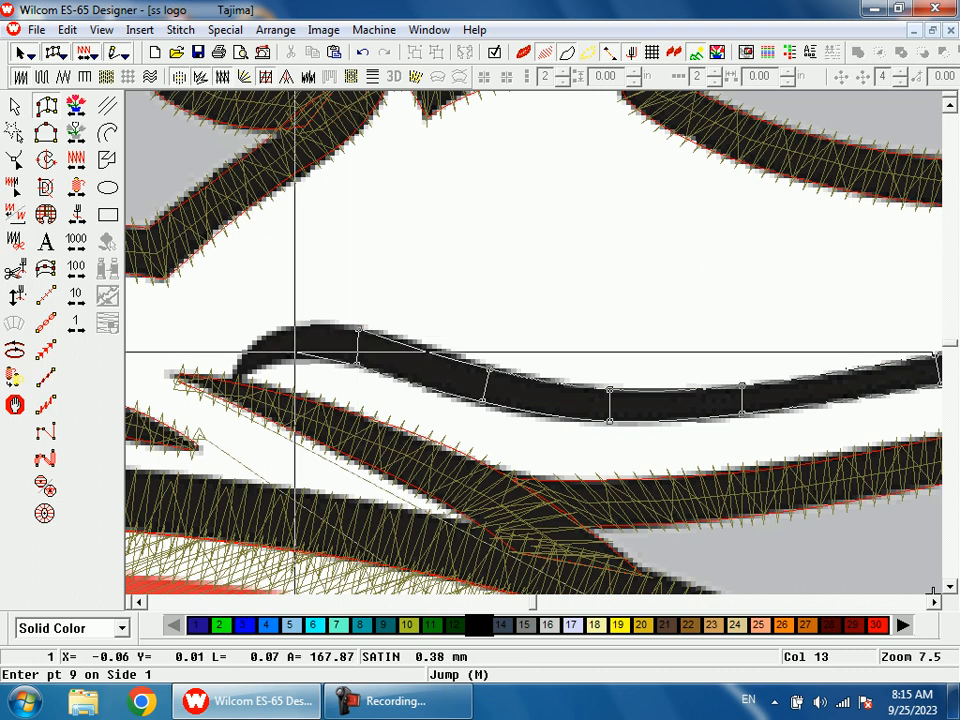
left_click(290, 355)
left_click(282, 327)
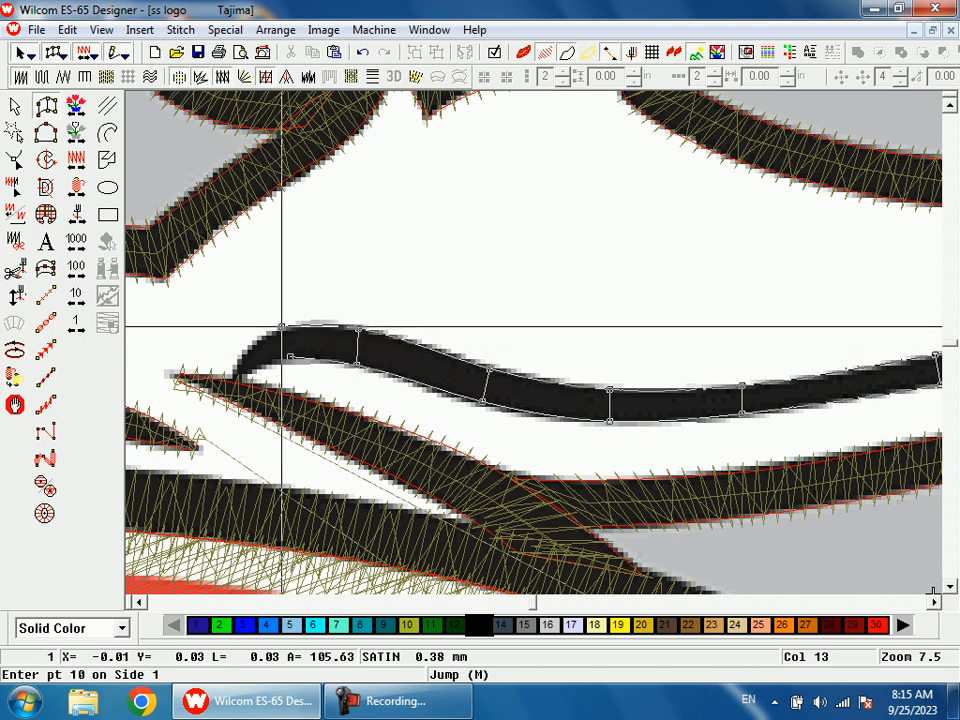
left_click(235, 385)
left_click(229, 381)
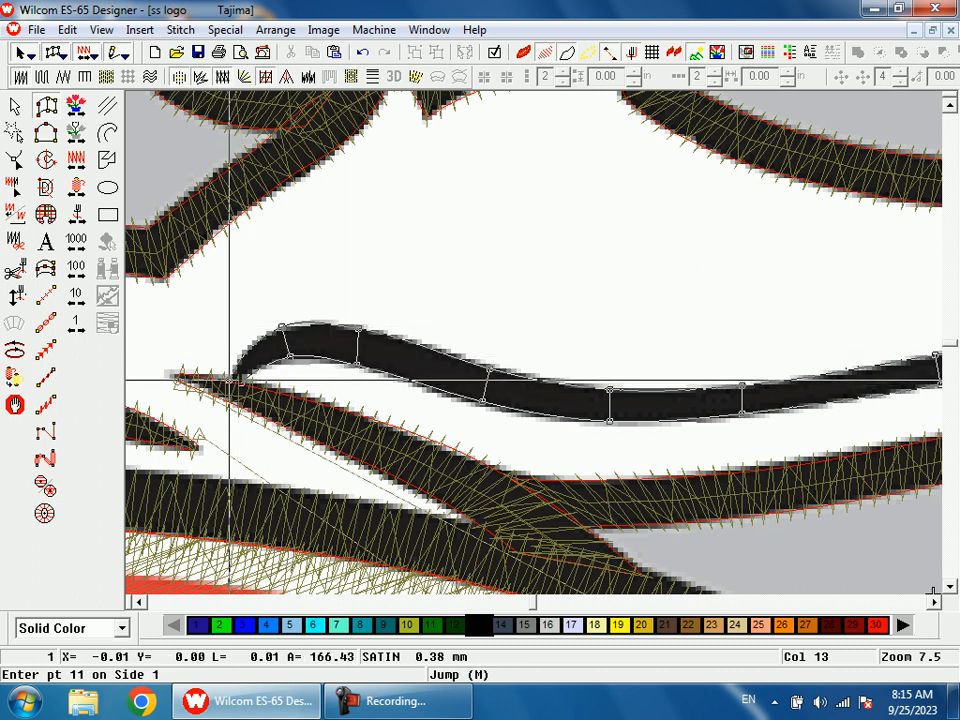
key("Return")
key("Escape")
Step: Open the pointed satin column beside the wavy line's end for reshaping at its tip and apply the reshape
left_click(283, 398)
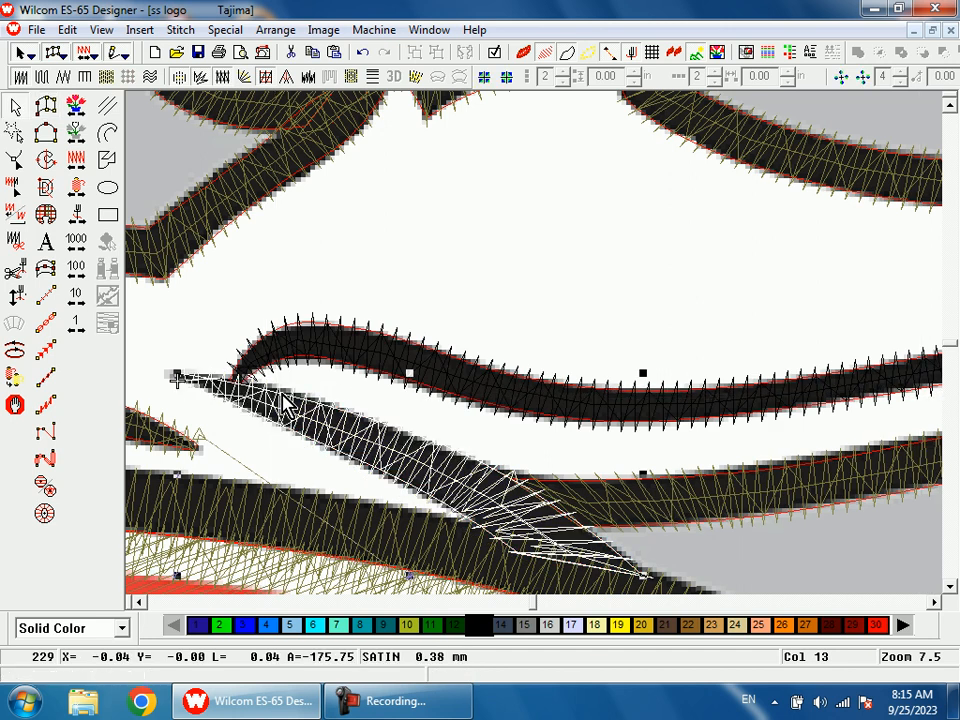
key("h")
key("b")
left_click_drag(206, 310, 305, 494)
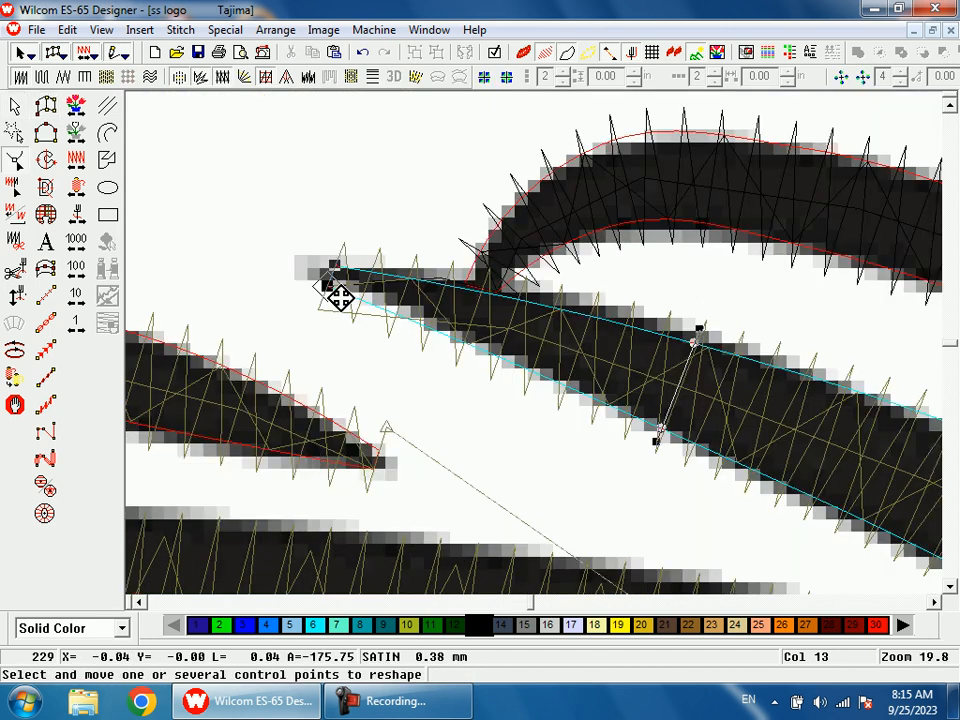
key("Return")
key("shift+z")
key("shift+z")
key("shift+z")
key("Escape")
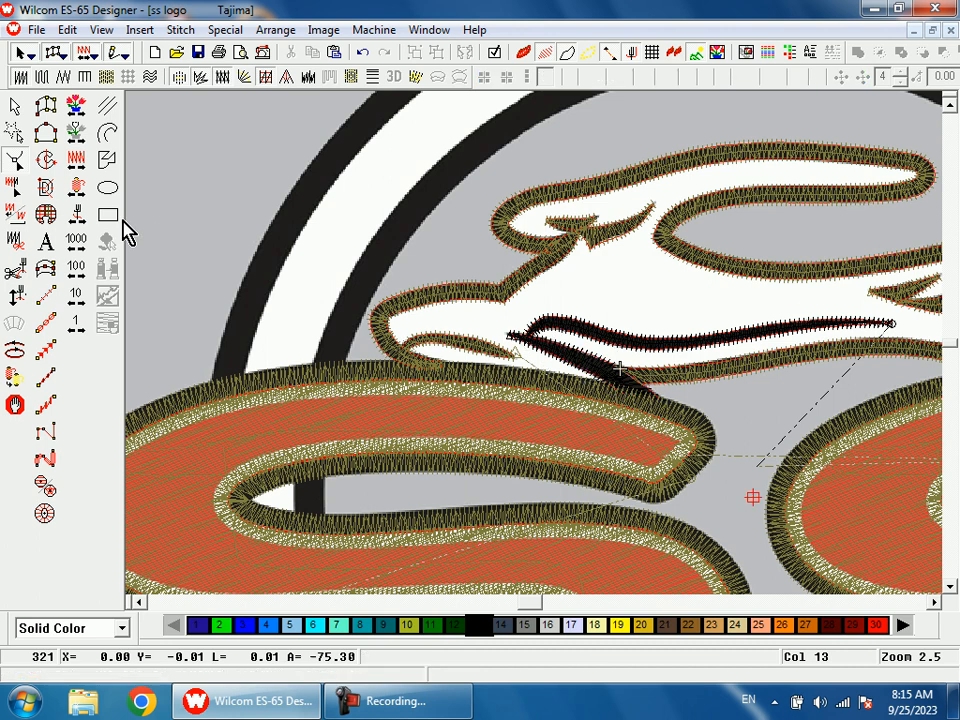
Step: Travel through the design's machine functions to check the stitch sequence up to the tie-off after the animal's outlines
left_click(84, 219)
right_click(84, 219)
key("shift+z")
left_click(84, 219)
right_click(84, 219)
left_click(84, 219)
right_click(84, 219)
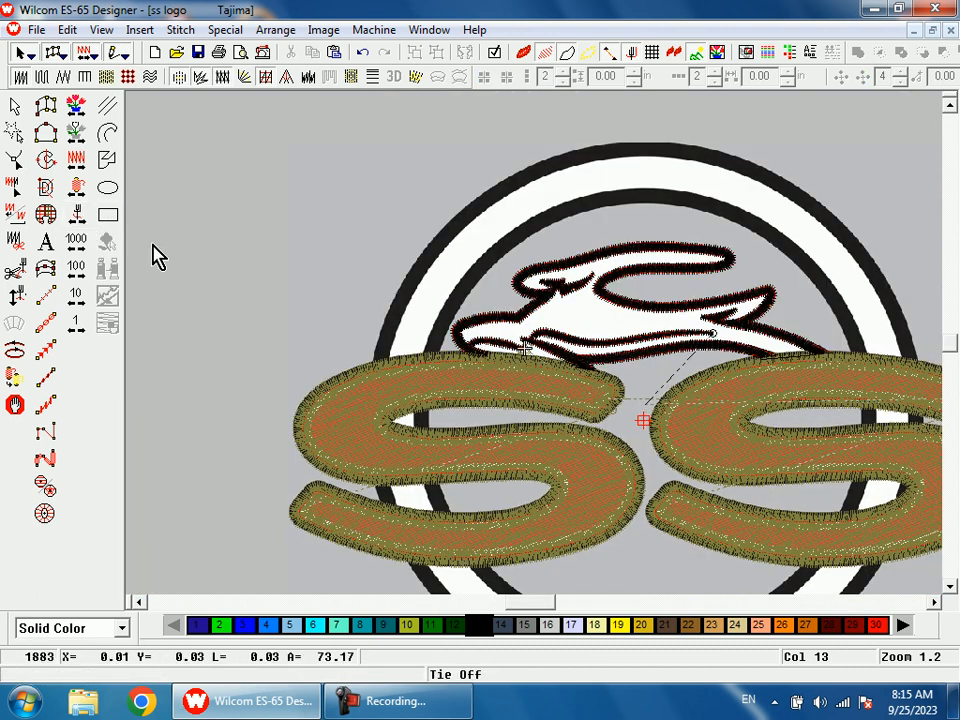
Step: From the start of the design, begin a complex fill boundary around the animal's forelegs, tracing their rounded front within the satin outline
left_click(74, 103)
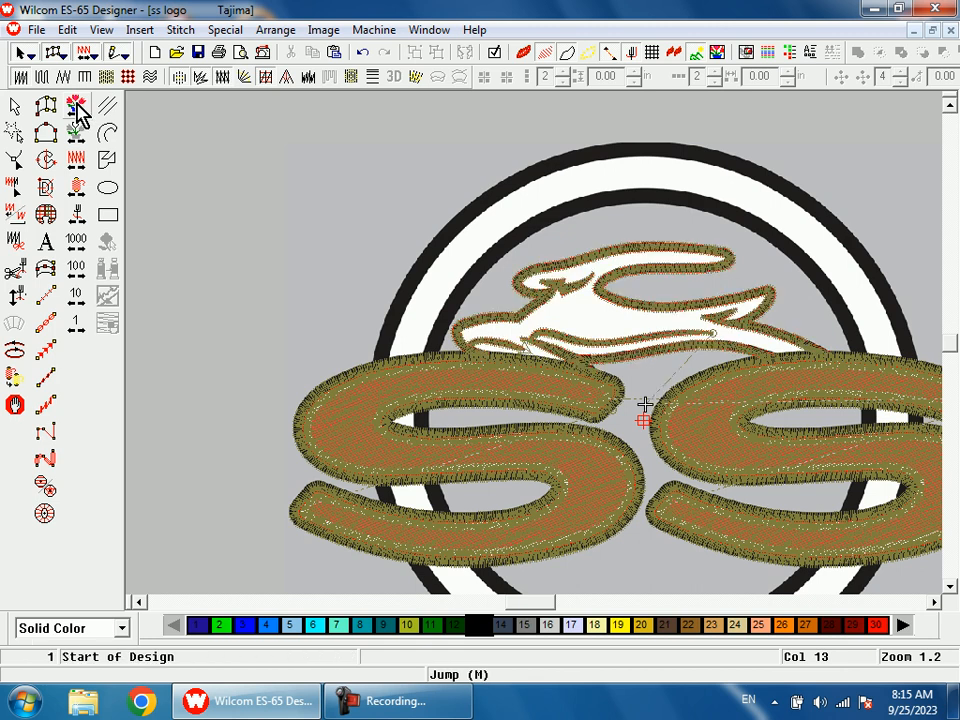
left_click(47, 161)
key("b")
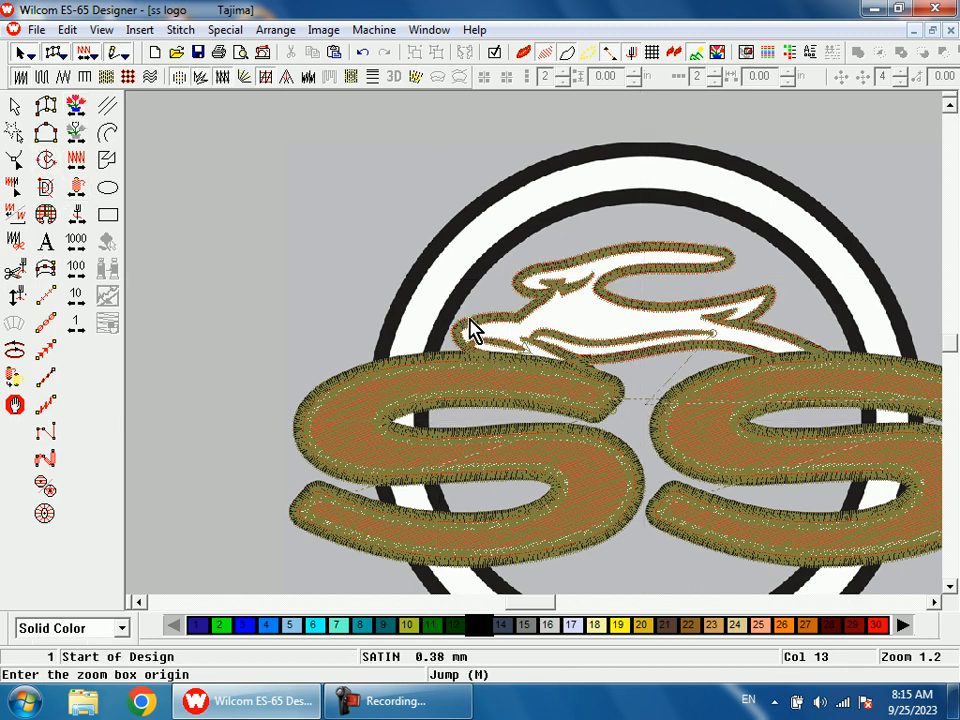
left_click(490, 335)
left_click(552, 444)
left_click(452, 419)
left_click(397, 384)
left_click(378, 344)
left_click(375, 318)
left_click(396, 293)
left_click(446, 275)
left_click(527, 259)
Step: Extend the fill boundary along the upper foreleg and up the diagonal chest outline to the junction below the head
key("shift+z")
key("b")
left_click_drag(573, 238, 611, 358)
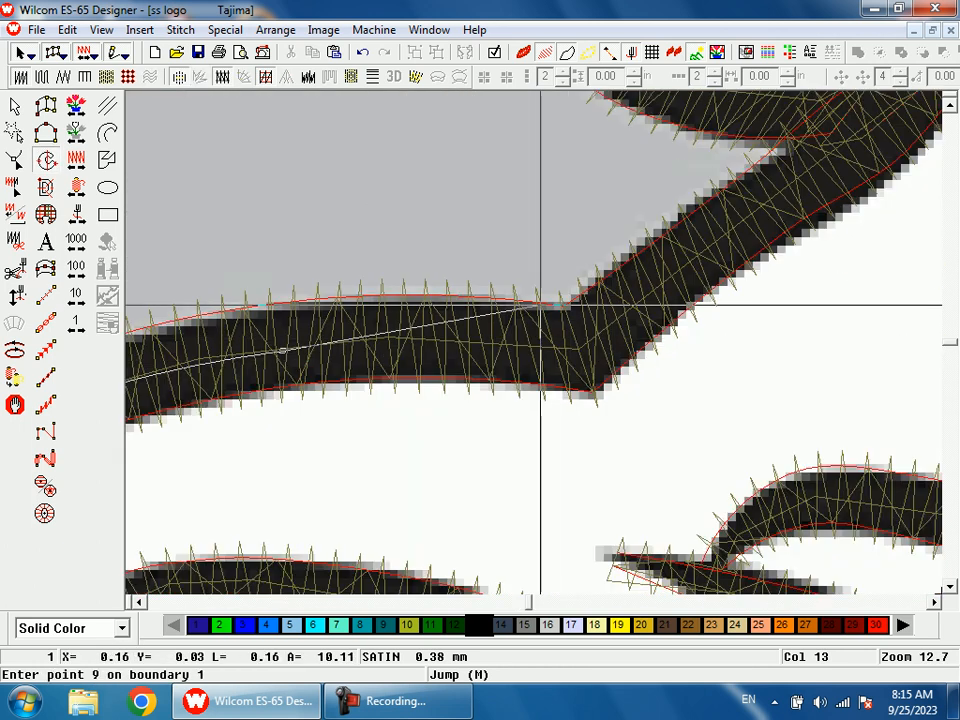
left_click(585, 347)
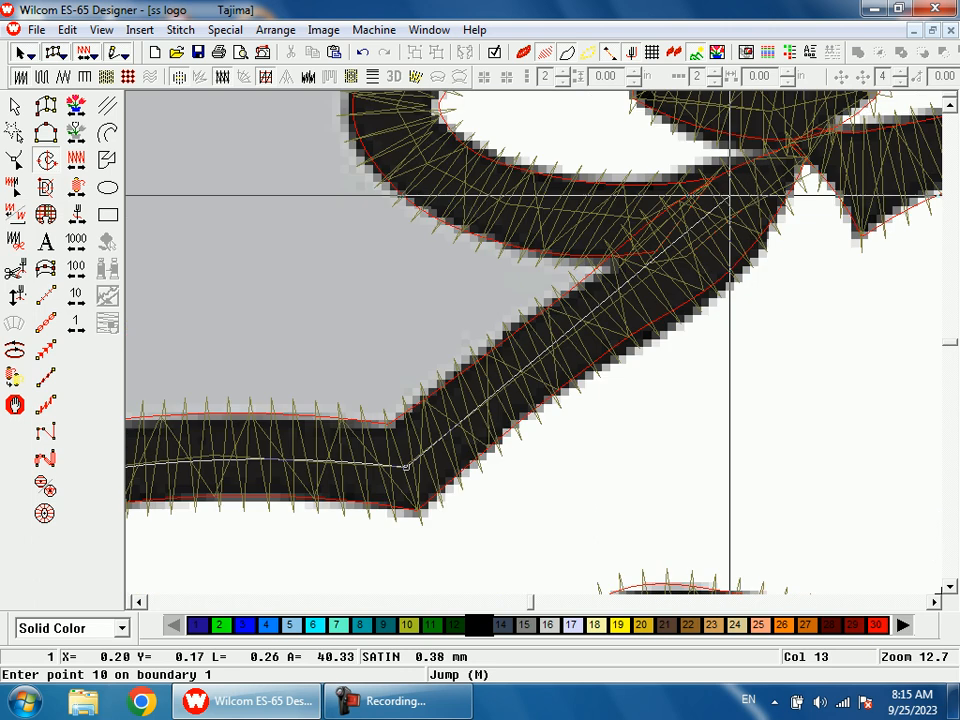
left_click(576, 327)
left_click(729, 224)
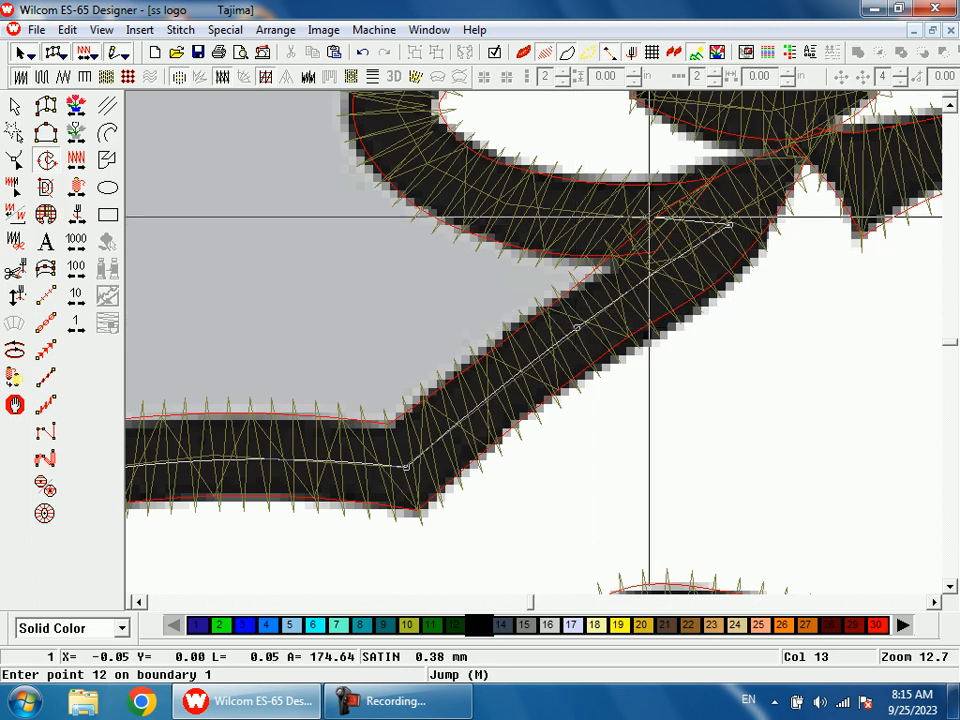
Step: Take the fill boundary along the underside of the animal's head and around its rounded muzzle
left_click(624, 216)
left_click(517, 205)
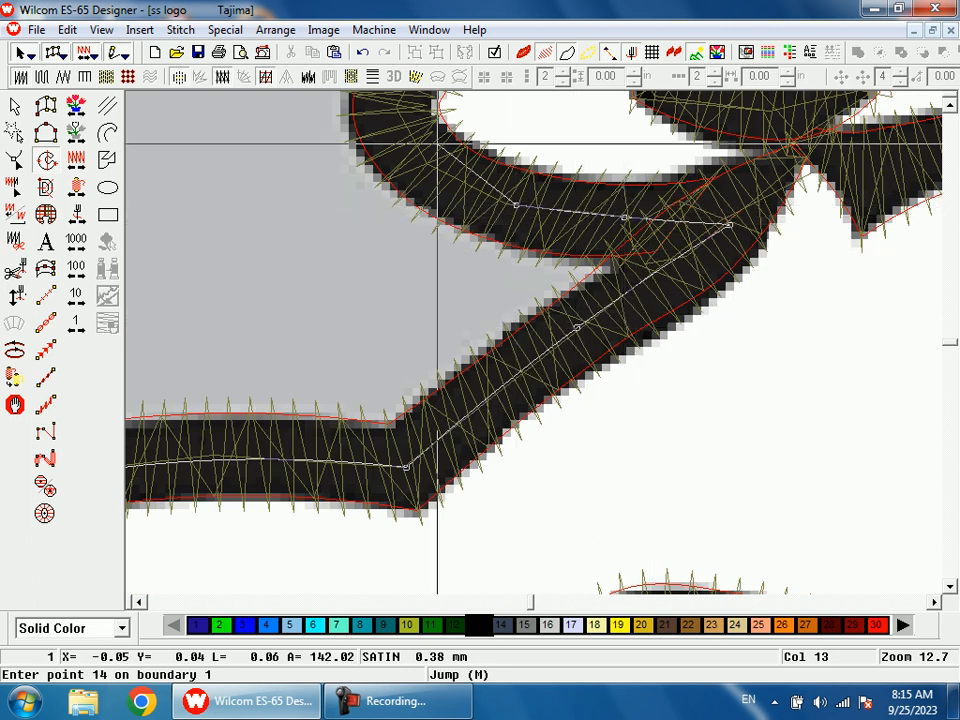
left_click(503, 284)
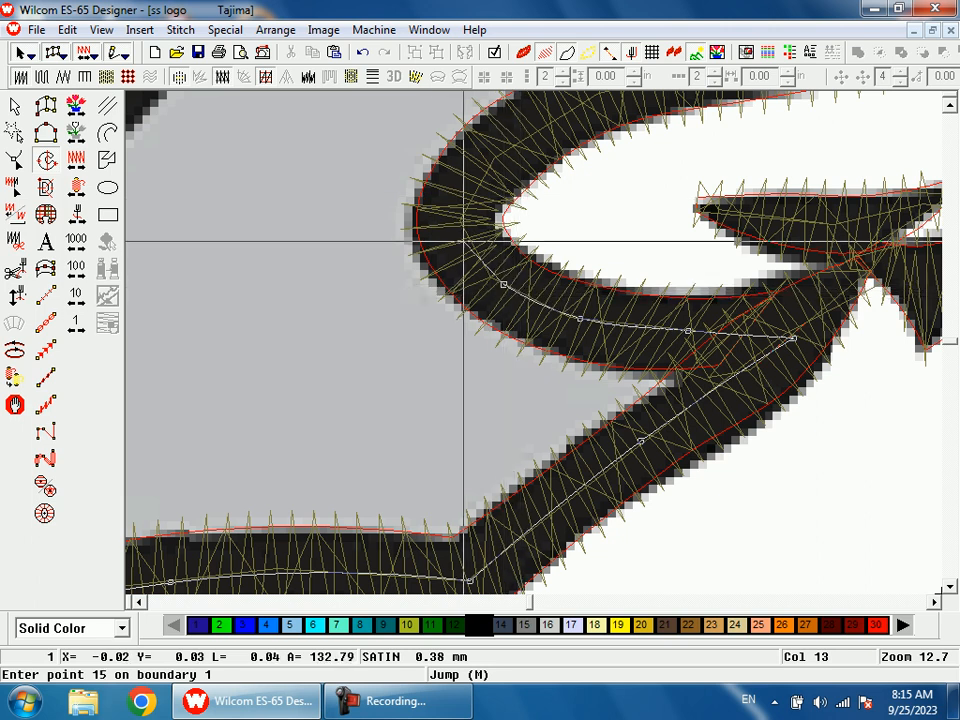
left_click(469, 236)
left_click(477, 187)
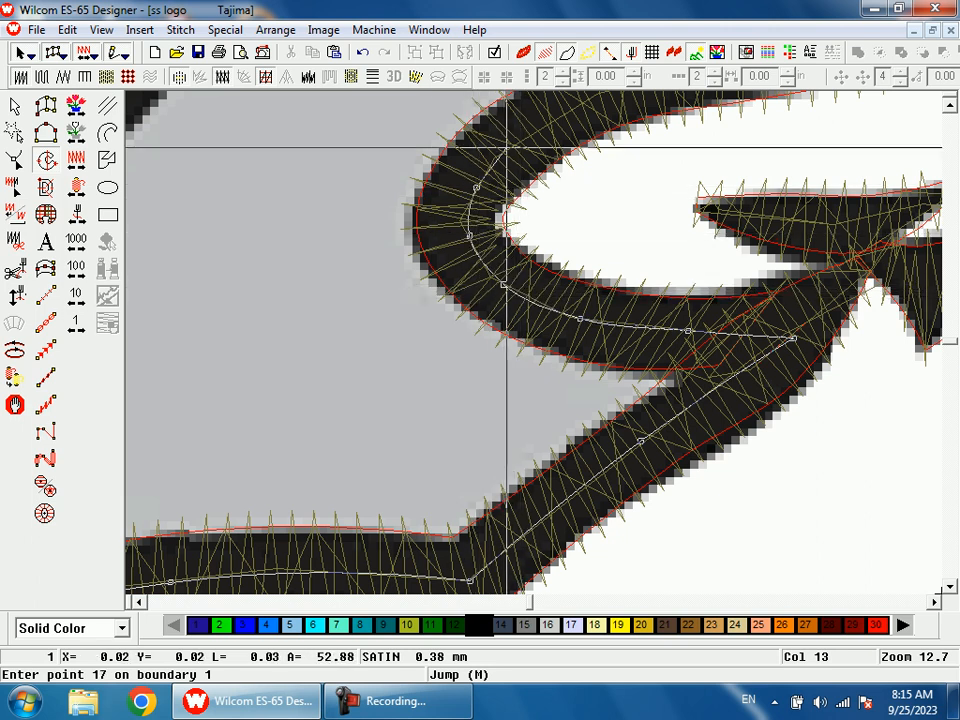
left_click(507, 148)
Step: Continue the fill boundary along the top of the head within the satin outline
key("shift+z")
key("shift+z")
left_click_drag(614, 340, 628, 392)
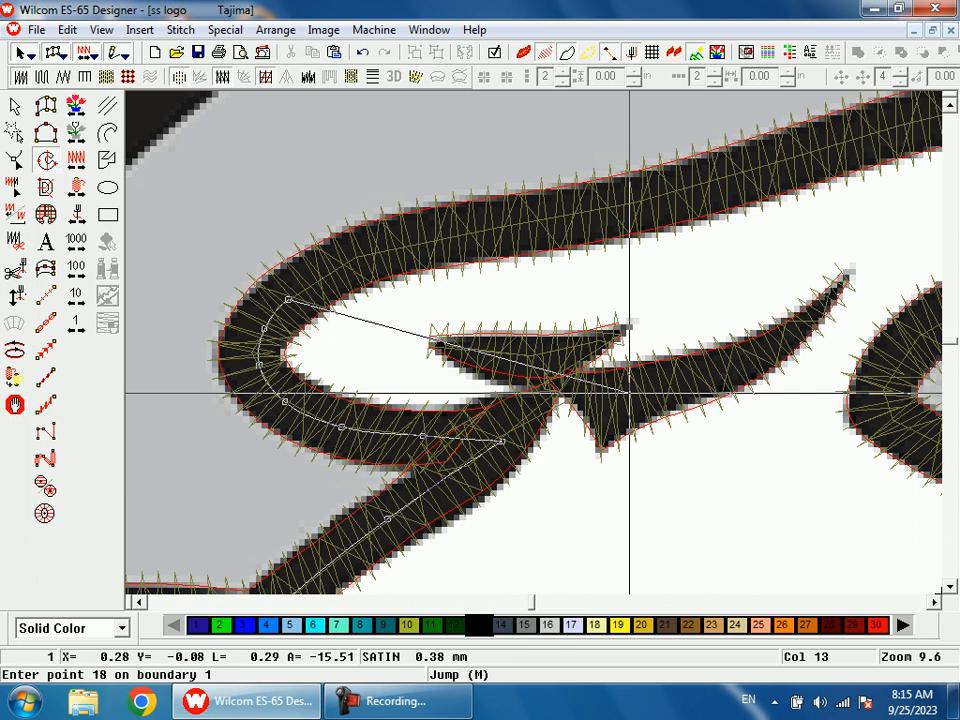
right_click(385, 250)
right_click(517, 224)
right_click(646, 199)
Step: Carry the fill boundary along the upper outline of the long shape sweeping back from the head
key("shift+z")
key("shift+z")
key("b")
left_click_drag(634, 216, 728, 312)
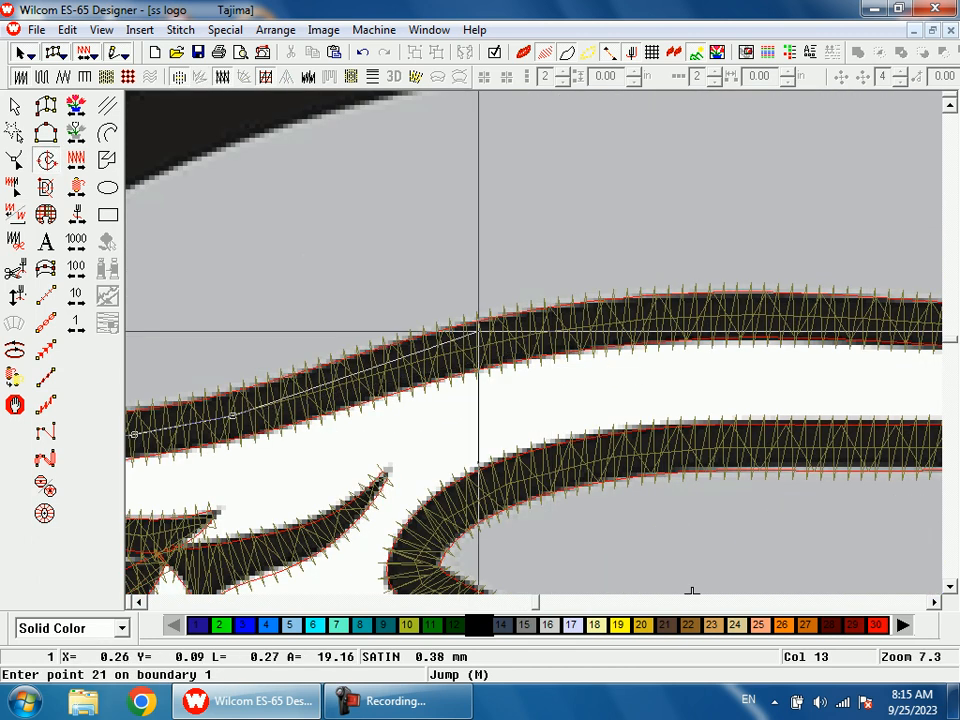
right_click(443, 354)
right_click(607, 322)
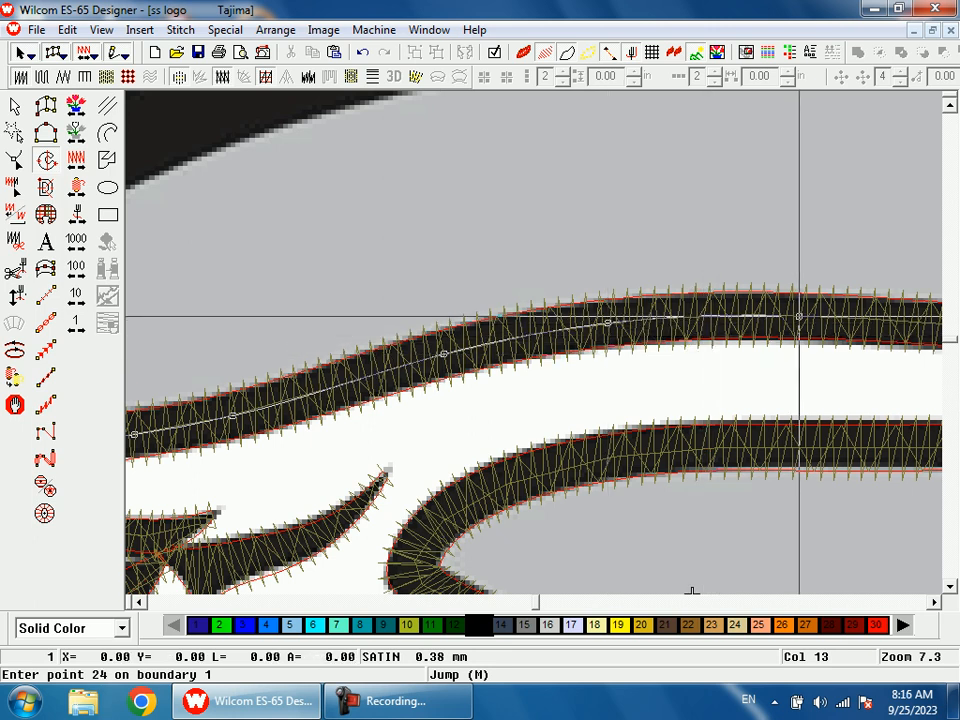
right_click(798, 317)
Step: Bring the fill boundary around the rounded tip of the long swept-back shape
key("shift+z")
key("shift+z")
key("b")
left_click_drag(632, 337, 680, 380)
right_click(631, 271)
right_click(682, 283)
right_click(706, 307)
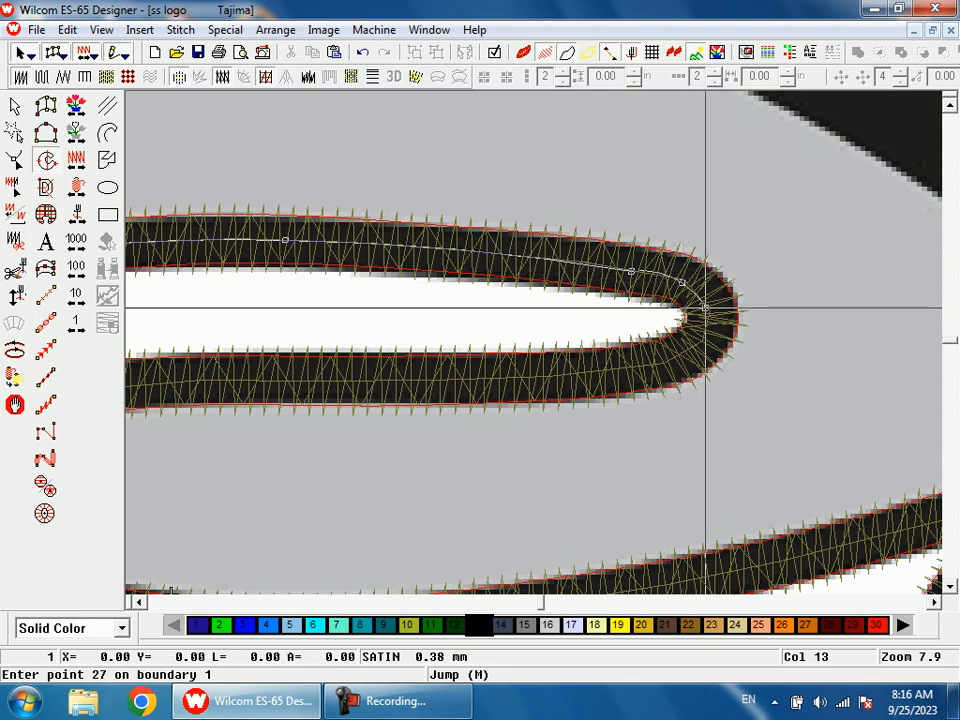
right_click(703, 338)
right_click(679, 352)
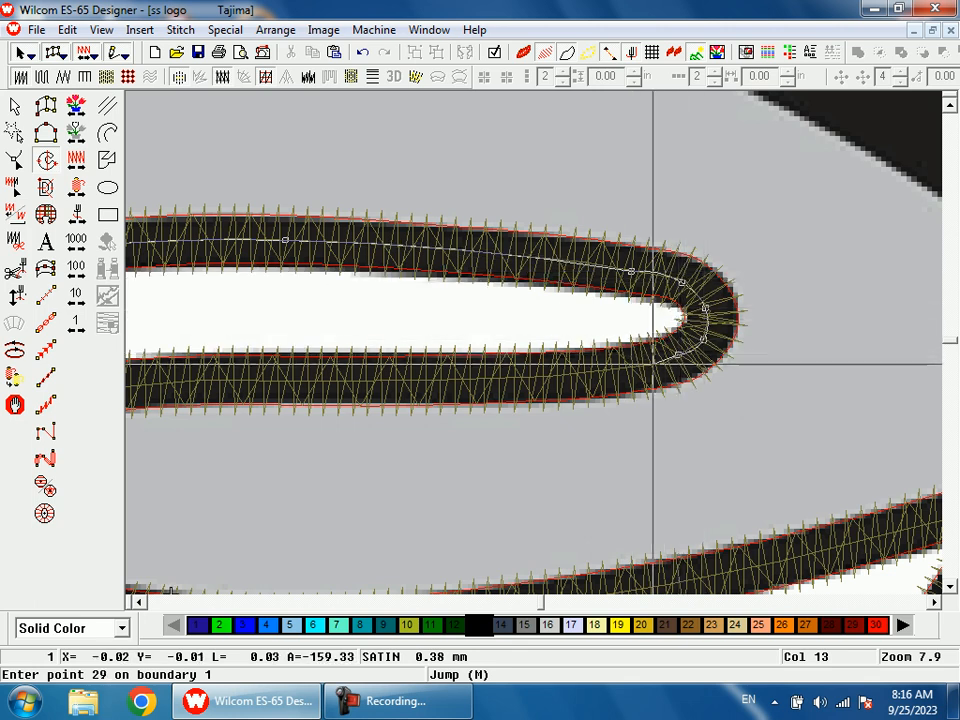
Step: Return the fill boundary along the lower outline of the swept-back shape toward the animal's neck
right_click(636, 368)
right_click(510, 378)
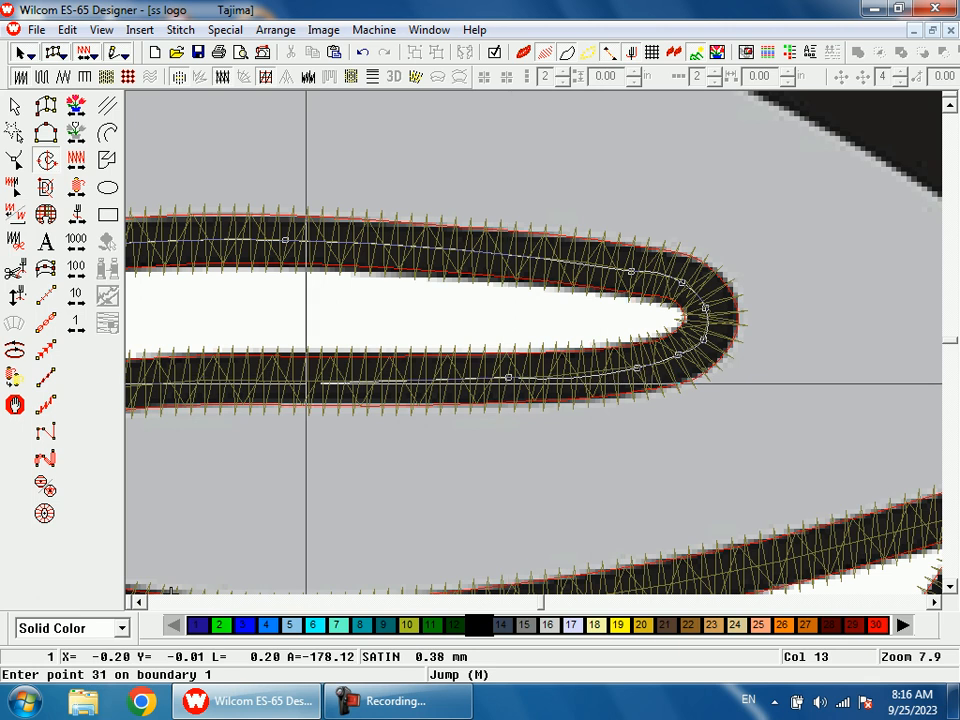
right_click(302, 383)
right_click(486, 355)
right_click(368, 381)
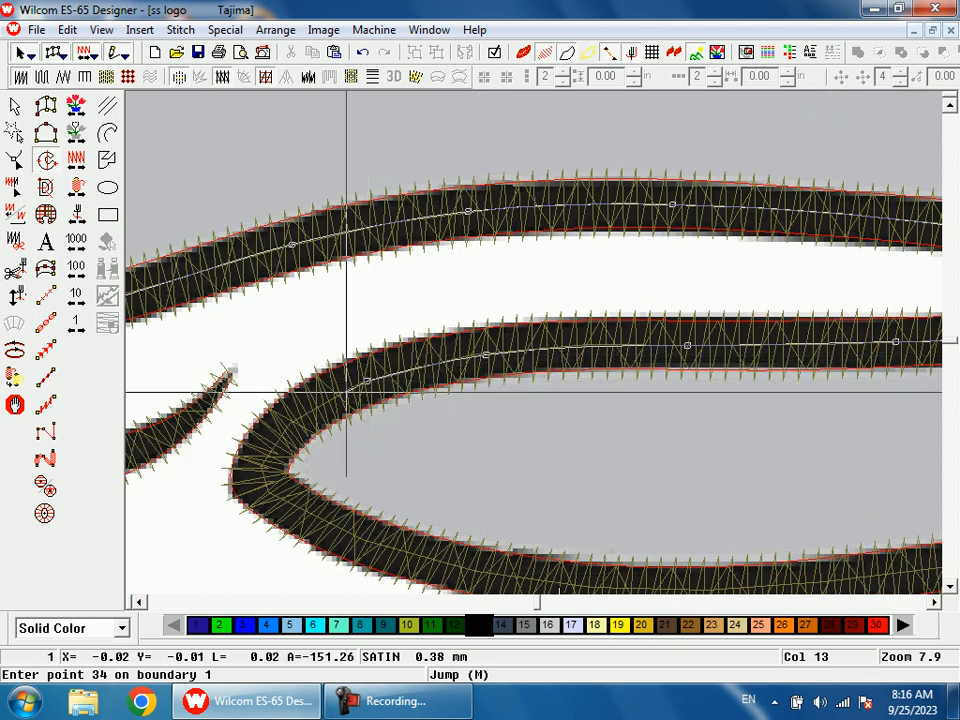
Step: Turn the fill boundary around the sharp neck bend and continue it along the front part of the animal's back
right_click(290, 425)
right_click(264, 460)
right_click(265, 487)
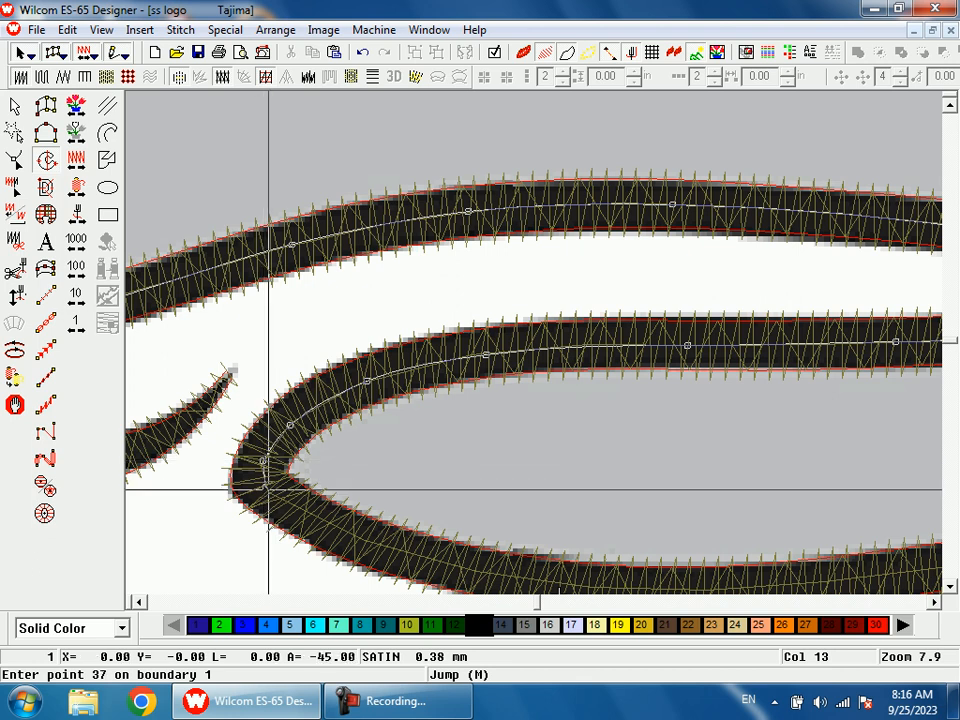
right_click(286, 502)
right_click(357, 535)
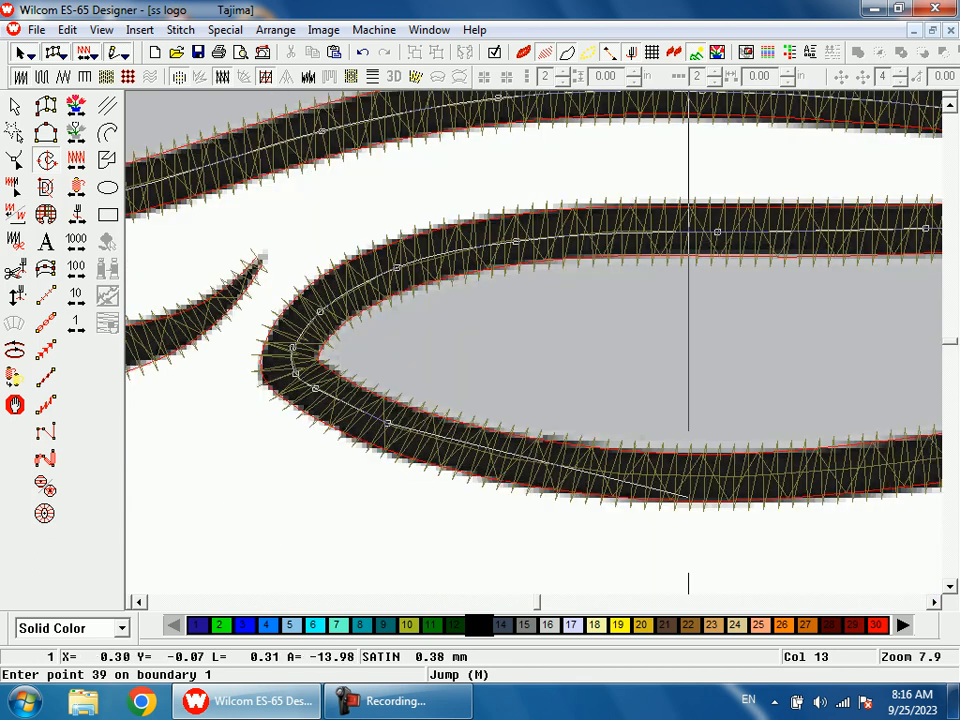
right_click(523, 462)
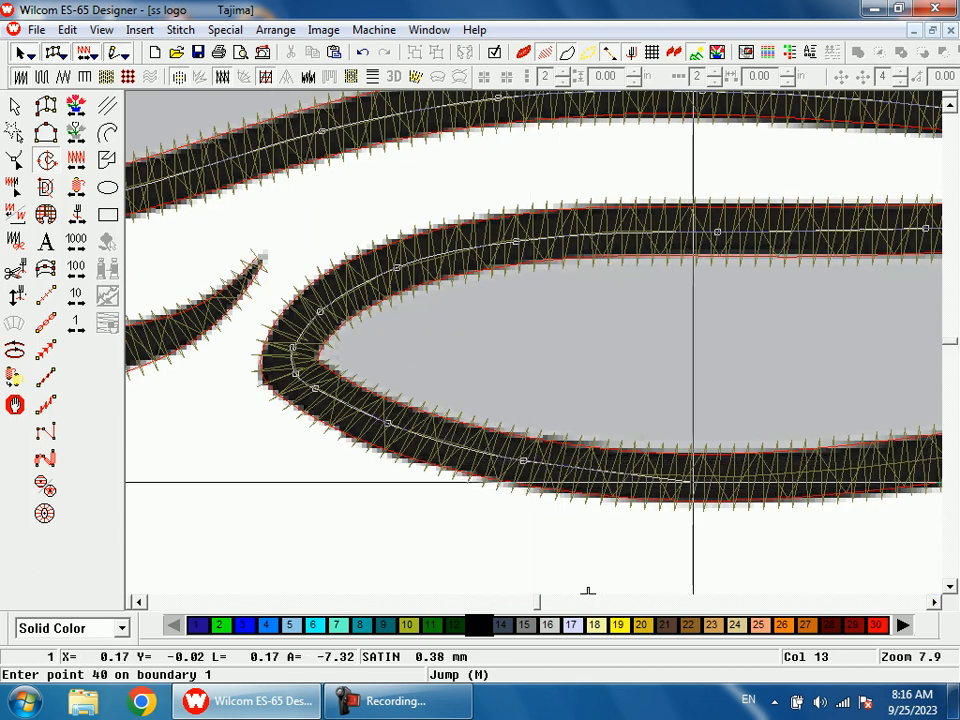
right_click(727, 476)
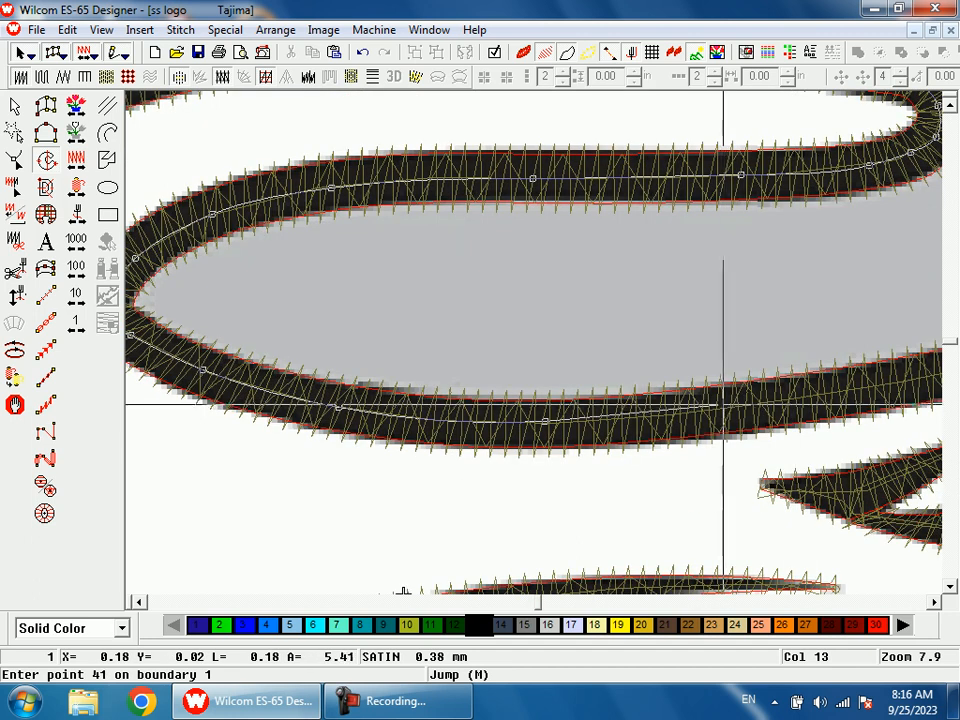
Step: Extend the fill boundary along the rear of the back, around the tail tip and down its inner curve
right_click(729, 403)
right_click(645, 354)
right_click(792, 318)
right_click(820, 343)
right_click(809, 383)
right_click(745, 451)
right_click(663, 496)
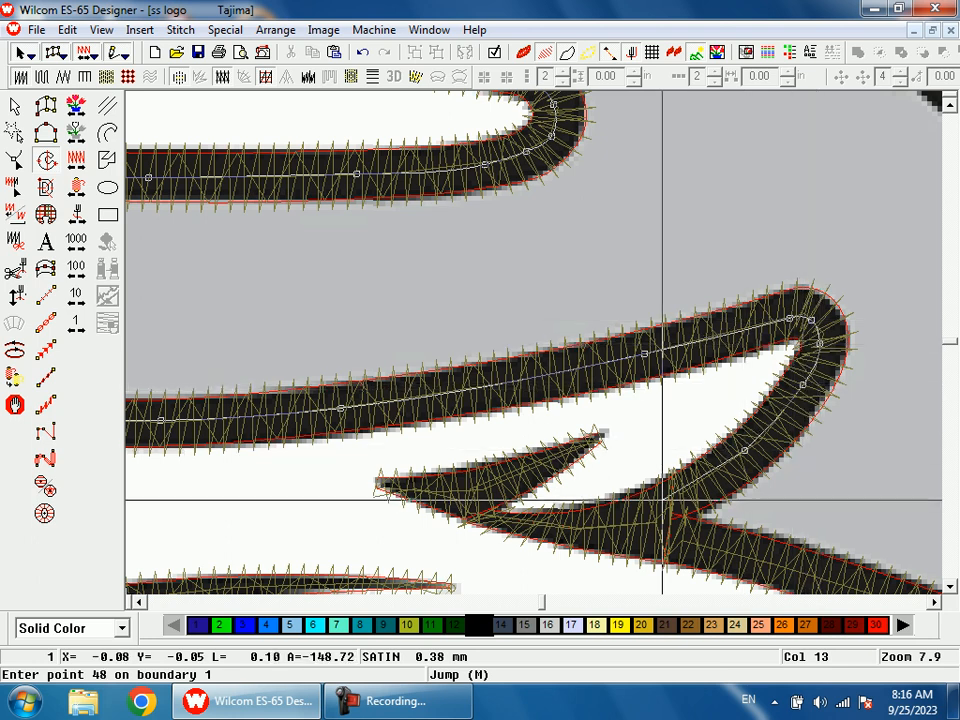
Step: Route the fill boundary from the tail junction down the hind leg to the border of the second S
right_click(655, 502)
right_click(655, 538)
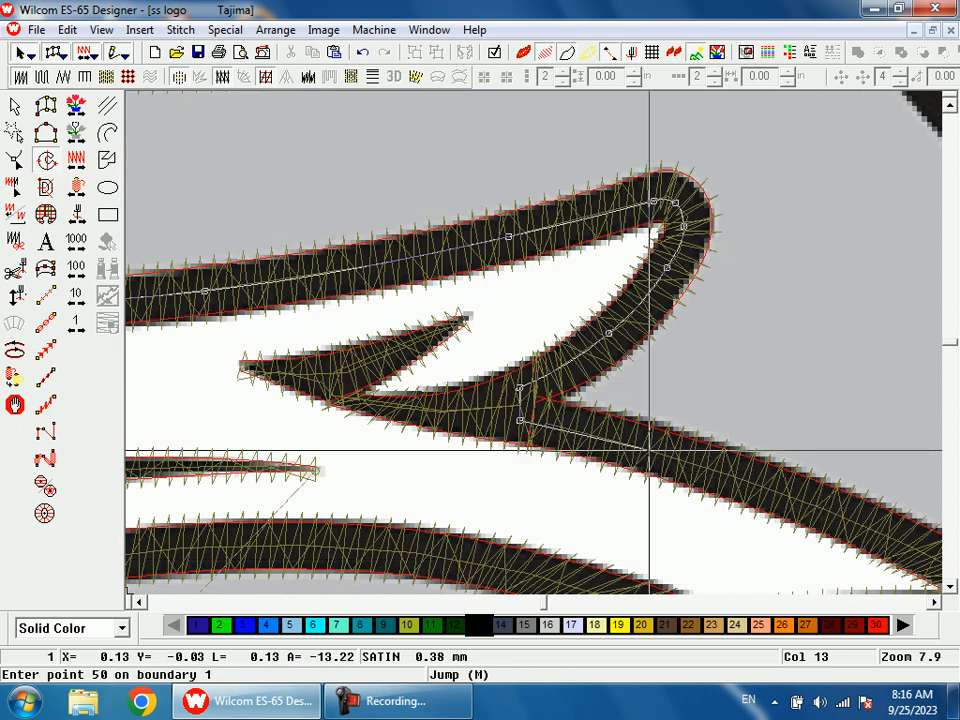
right_click(648, 451)
right_click(580, 318)
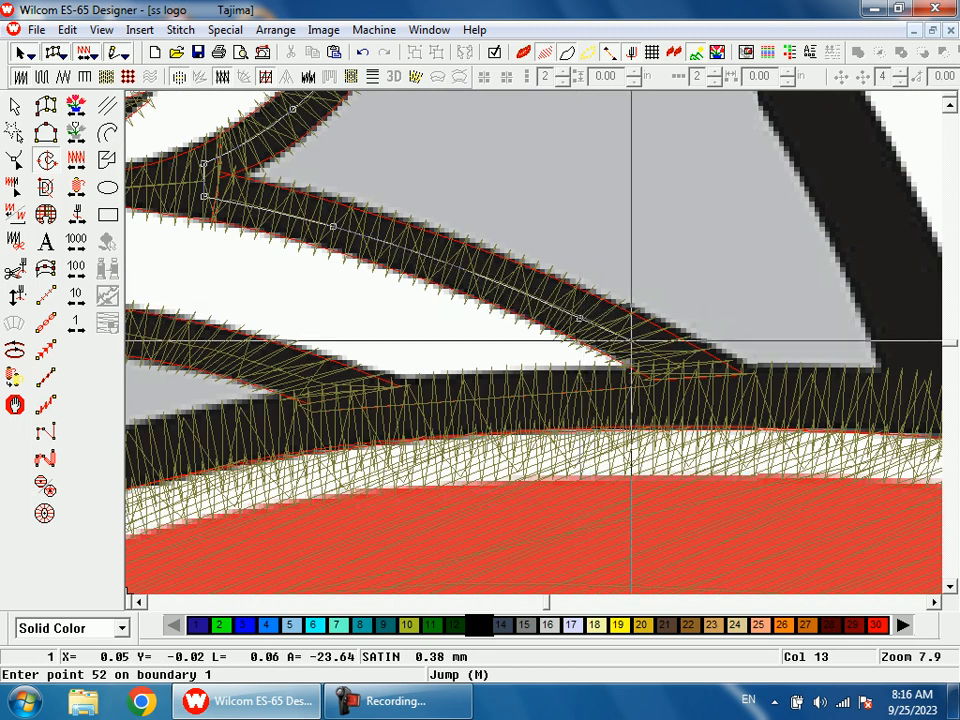
right_click(723, 399)
Step: Trace the fill boundary from the hind leg's underside forward along the animal's belly outline
right_click(367, 405)
right_click(264, 362)
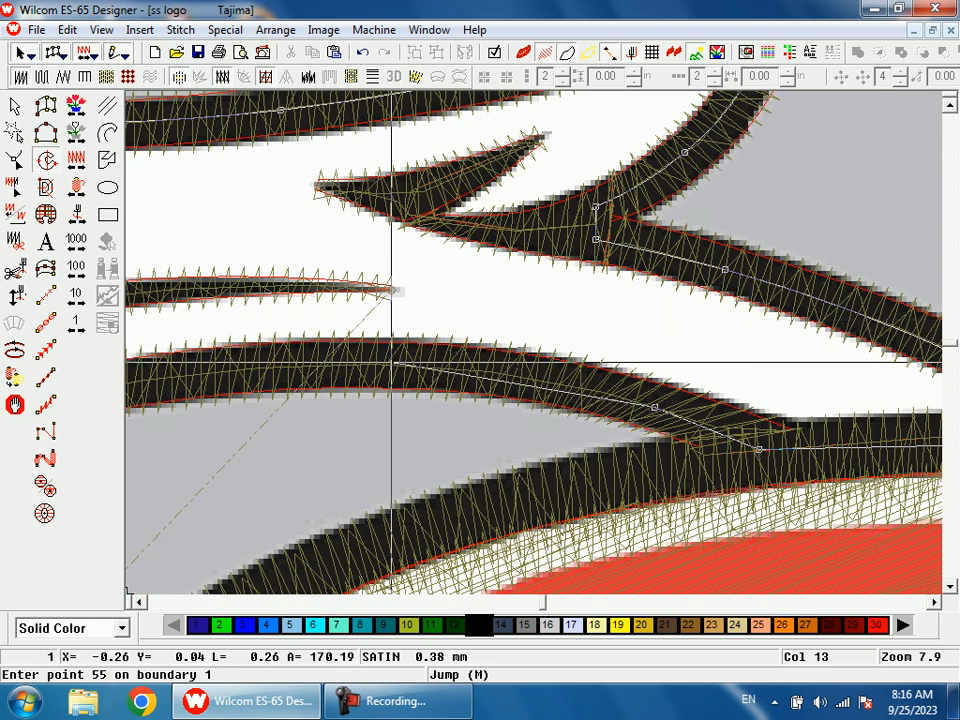
right_click(403, 356)
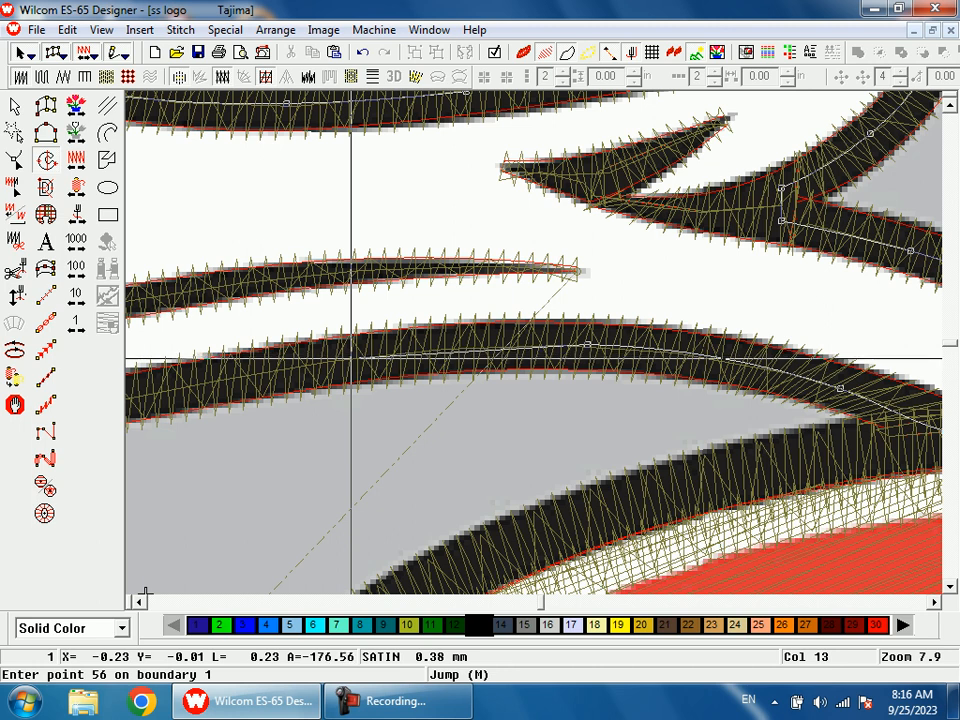
right_click(351, 355)
right_click(455, 341)
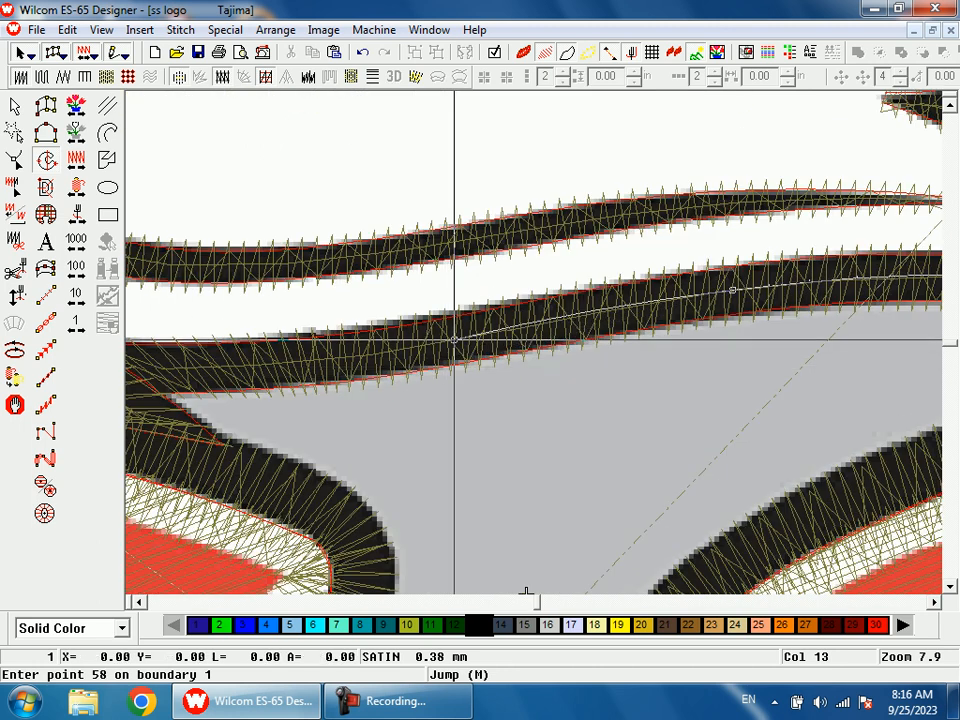
right_click(289, 360)
Step: Close the fill boundary under the forelegs along the first S's border and generate the complex fill
left_click(266, 362)
left_click(350, 440)
key("shift+z")
key("shift+z")
key("b")
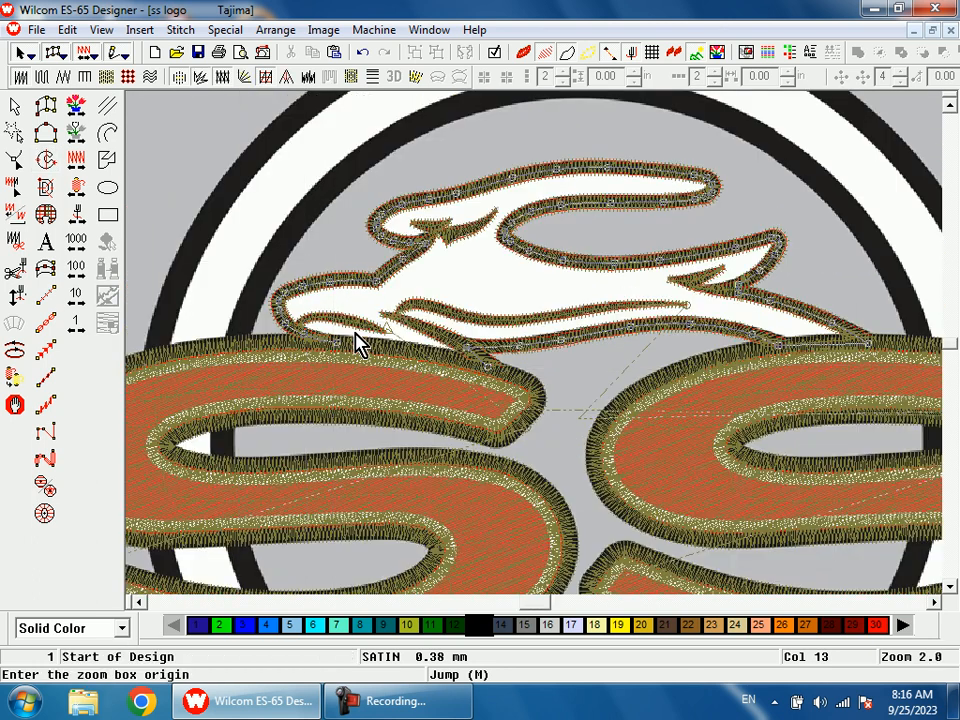
left_click_drag(361, 285, 460, 426)
right_click(483, 330)
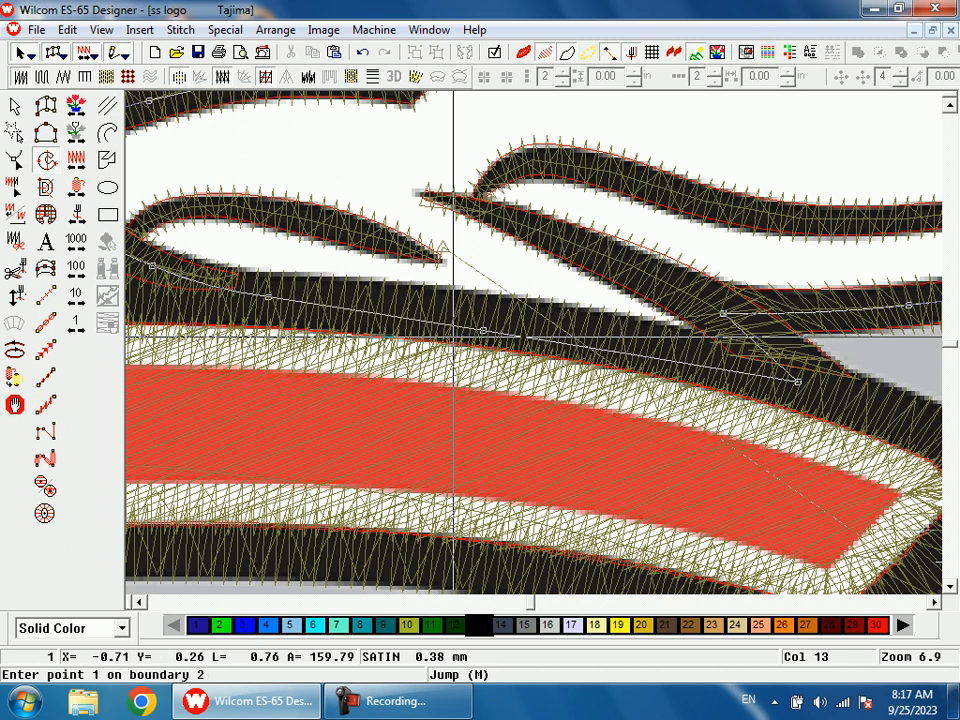
key("Return")
key("Return")
key("Return")
key("shift+z")
key("shift+z")
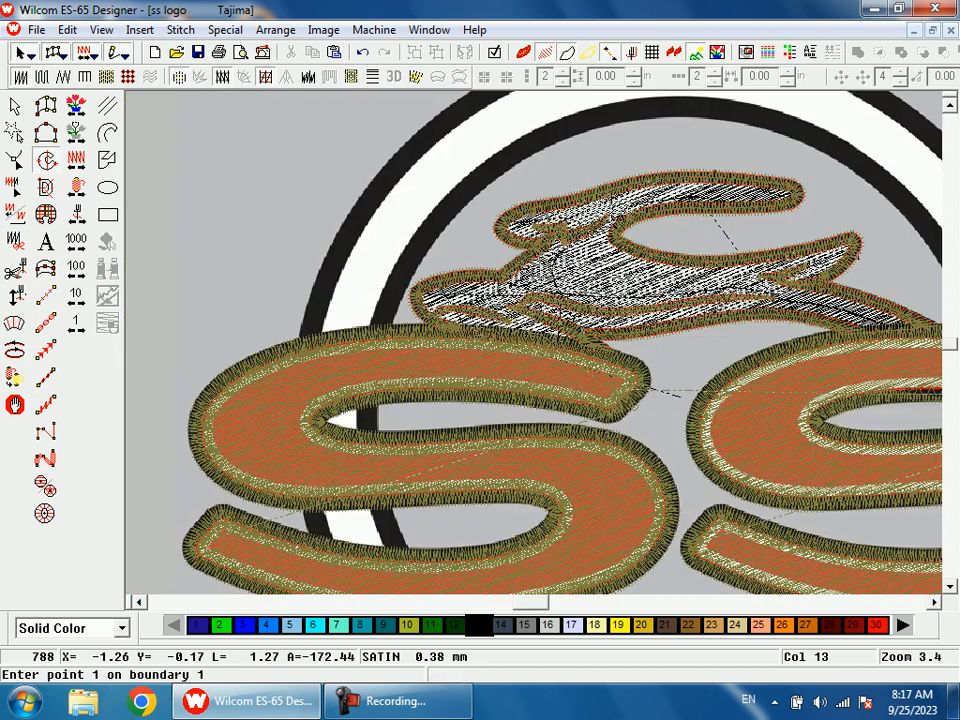
Step: Select the new body fill, give it colour 17 and change its stitch type to tatami
left_click(18, 110)
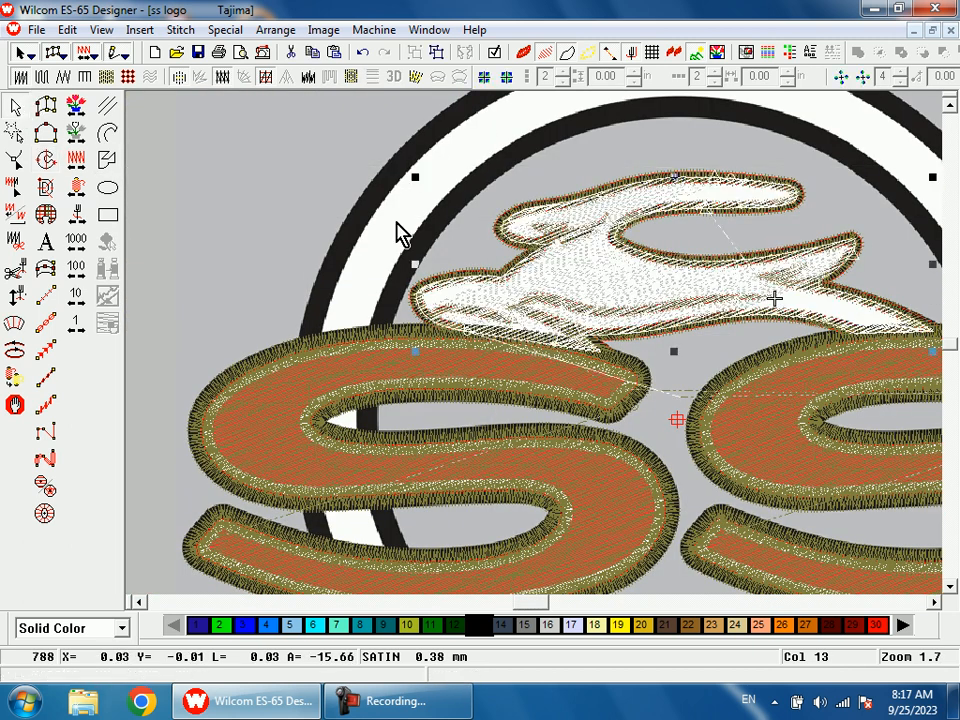
left_click(572, 627)
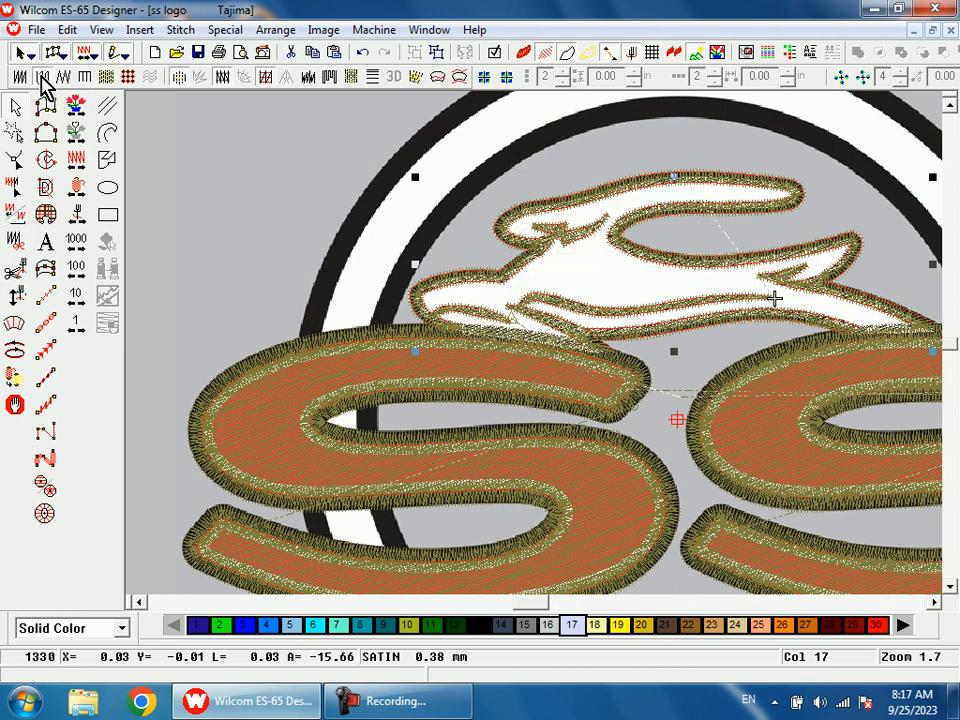
left_click(41, 78)
left_click(503, 275)
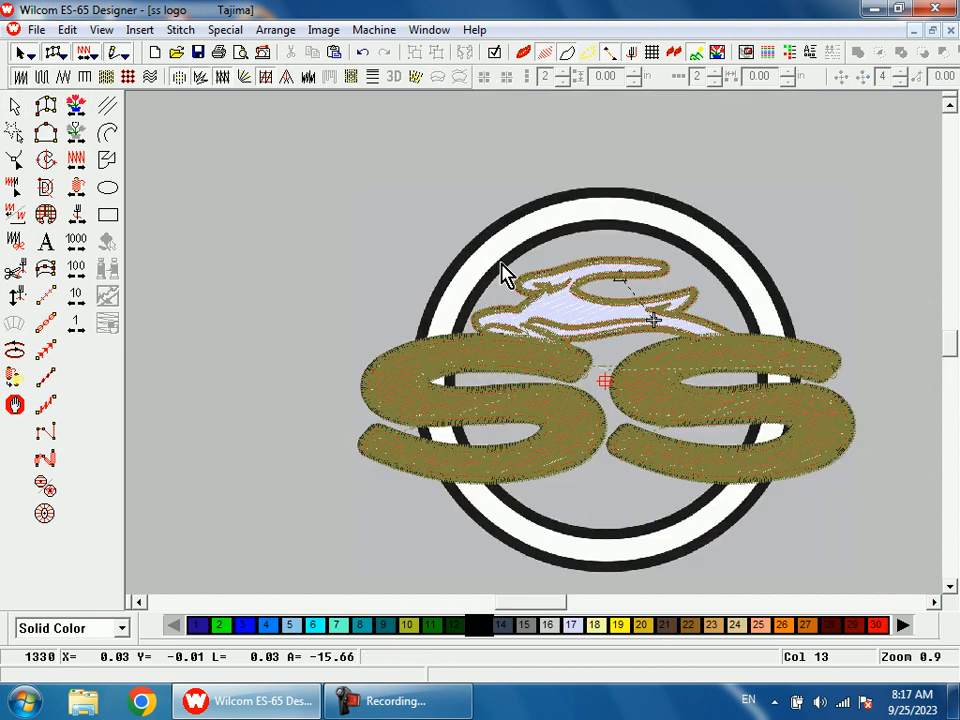
Step: Preview the whole logo as realistic stitching and dismiss the Windows colour scheme message
key("Return")
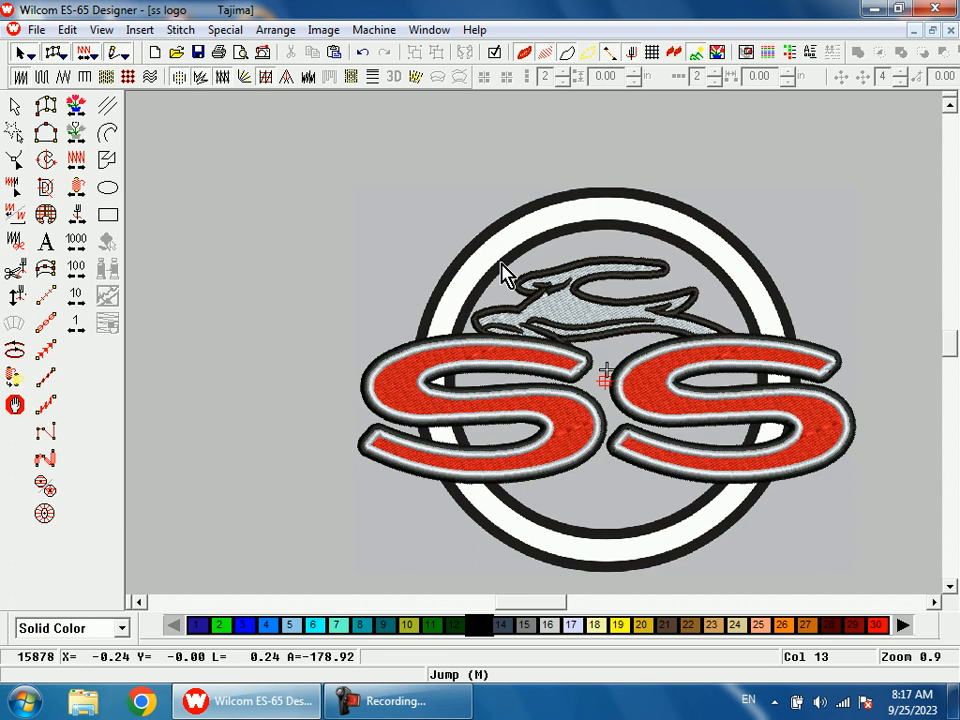
key("0")
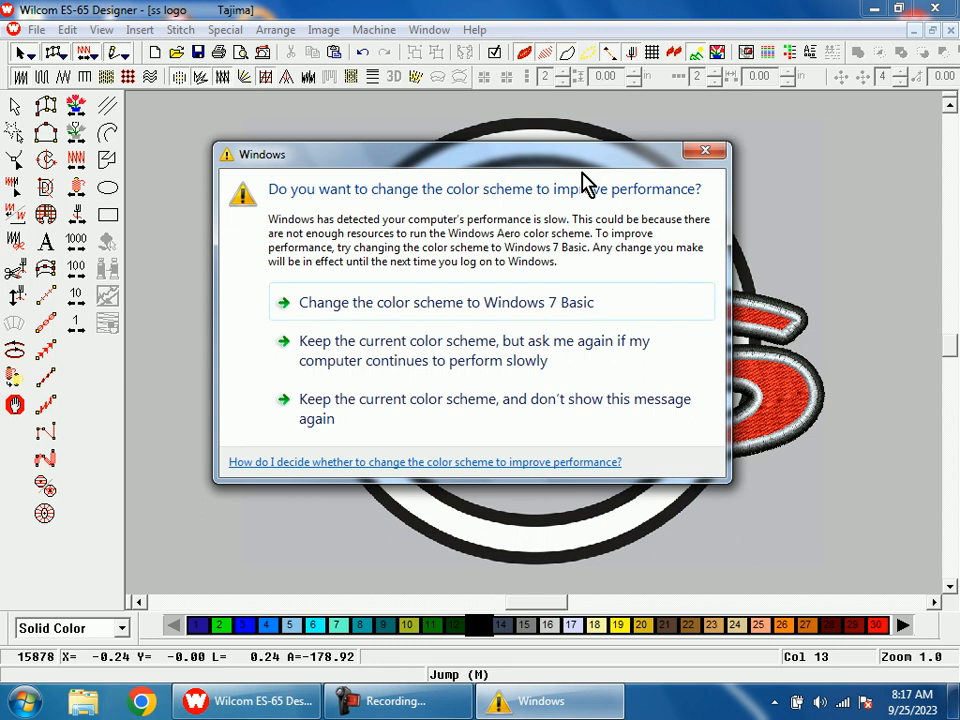
left_click(702, 155)
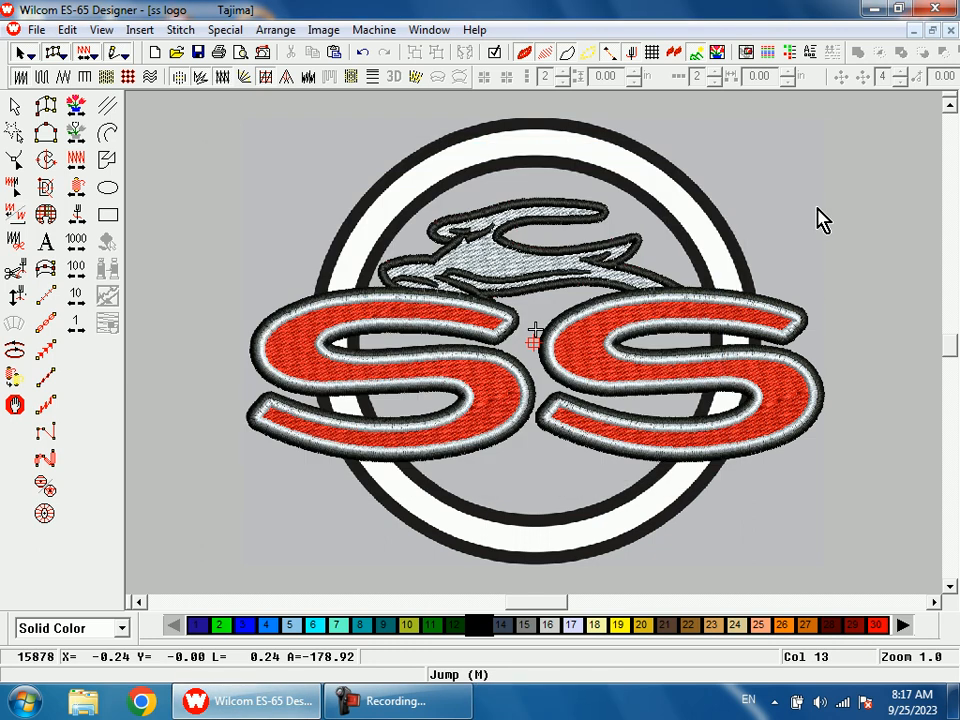